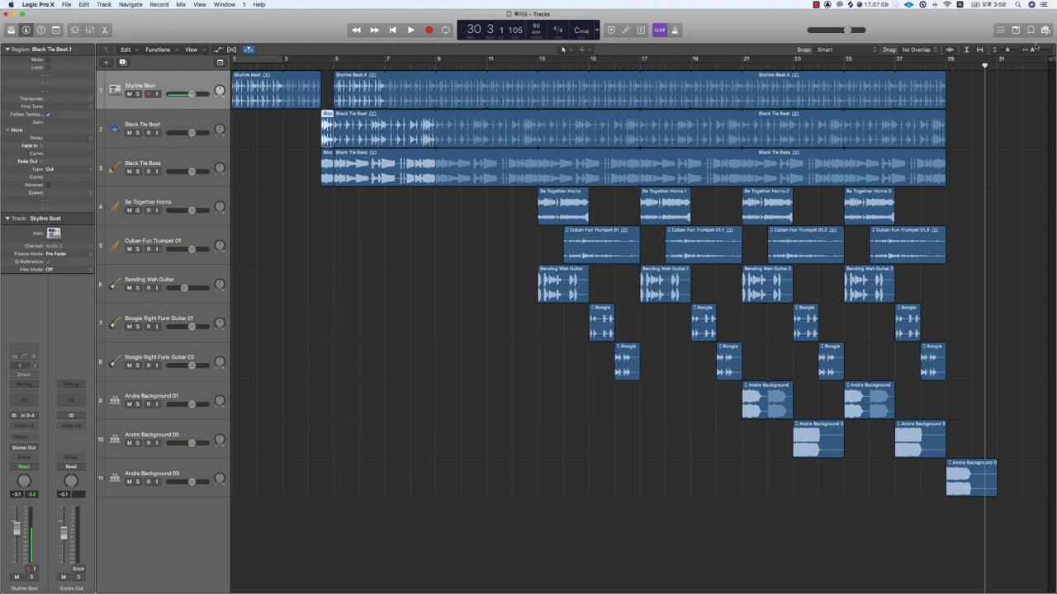
- Open the Loop Browser and search the loops for "together"
key(o)
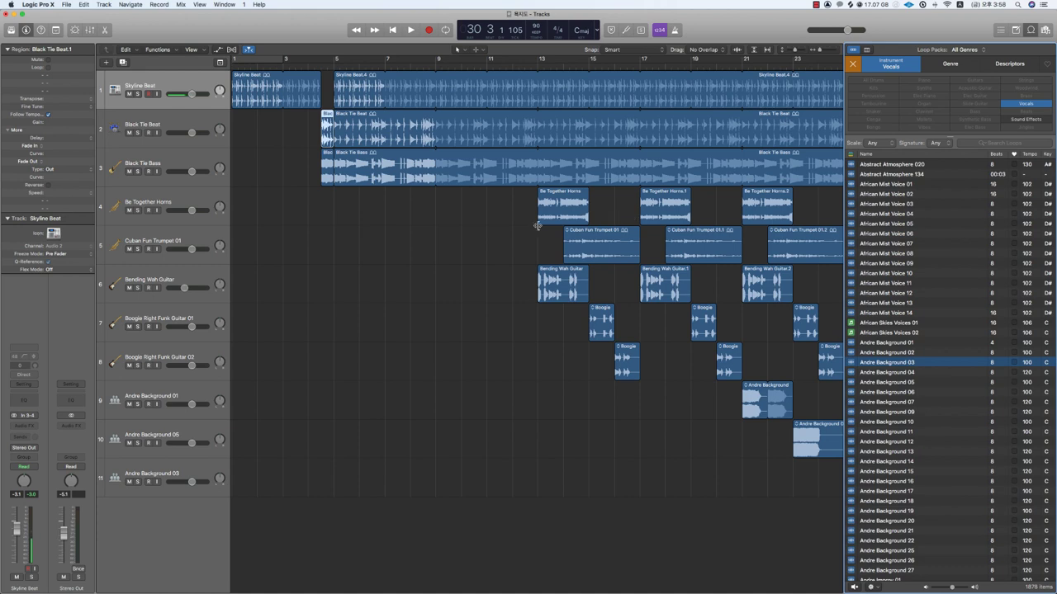
scroll(507, 224, right, 2)
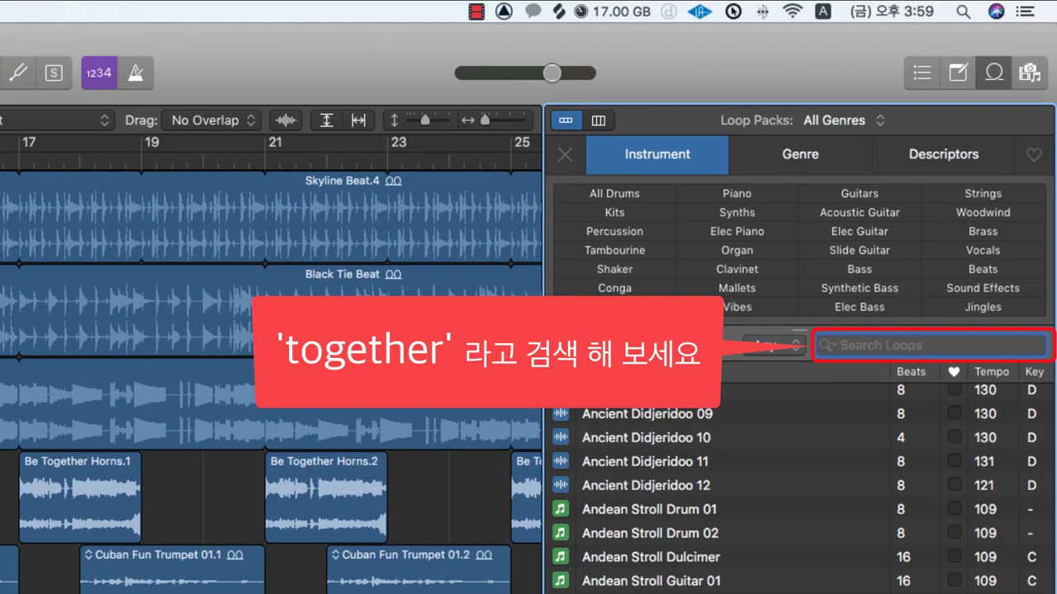
text(togethe)
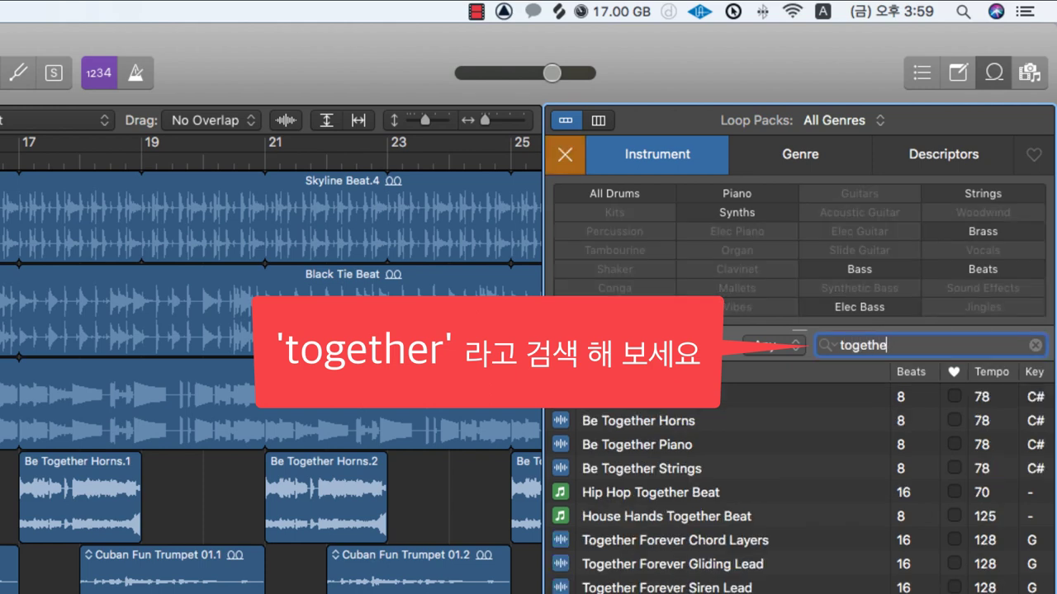
text(r)
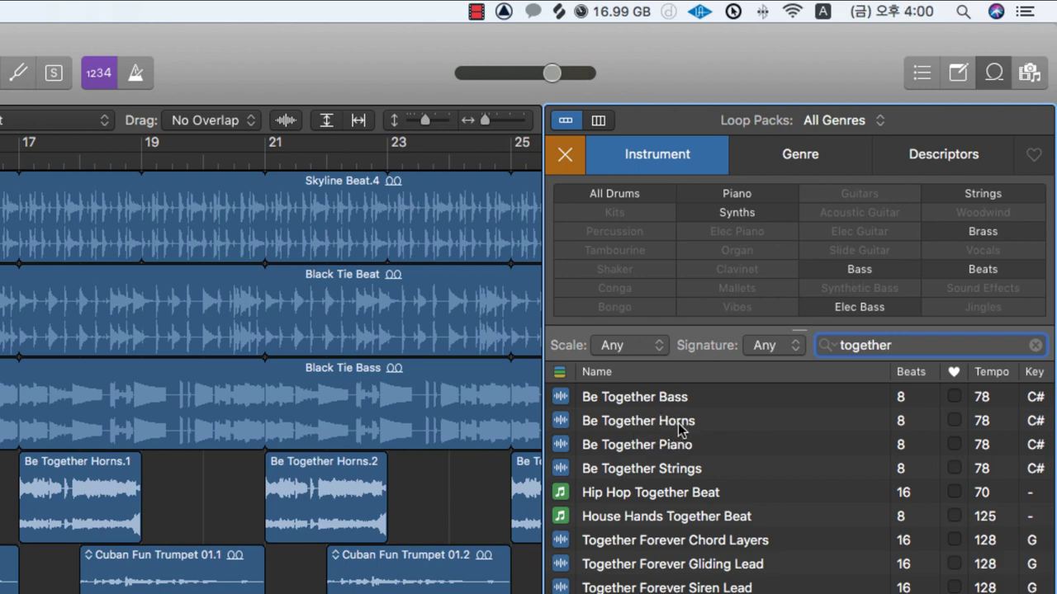
- Audition the Be Together Horns and Be Together Strings loops
click(653, 423)
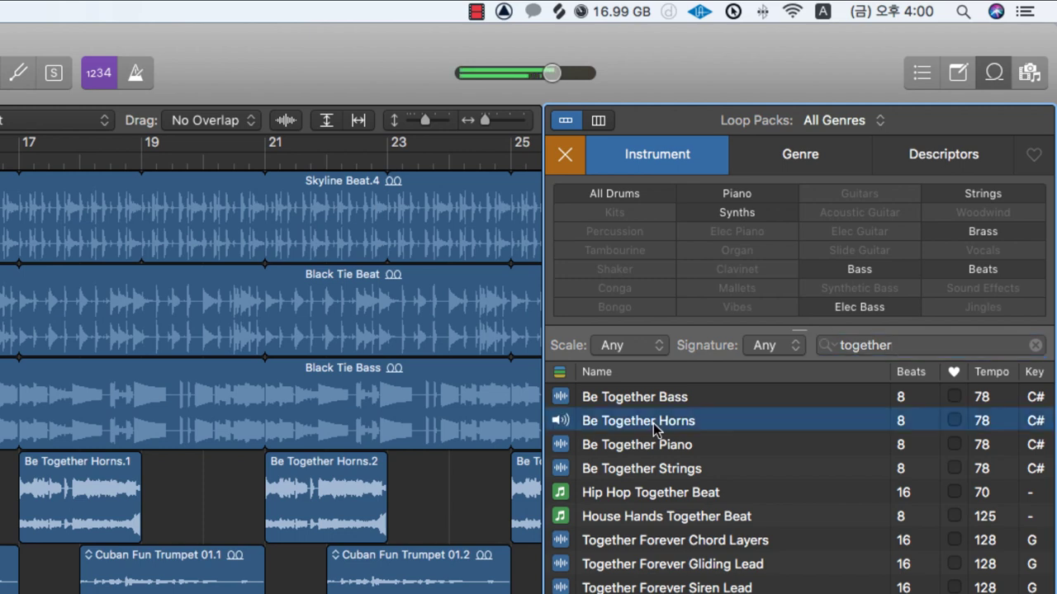
click(653, 429)
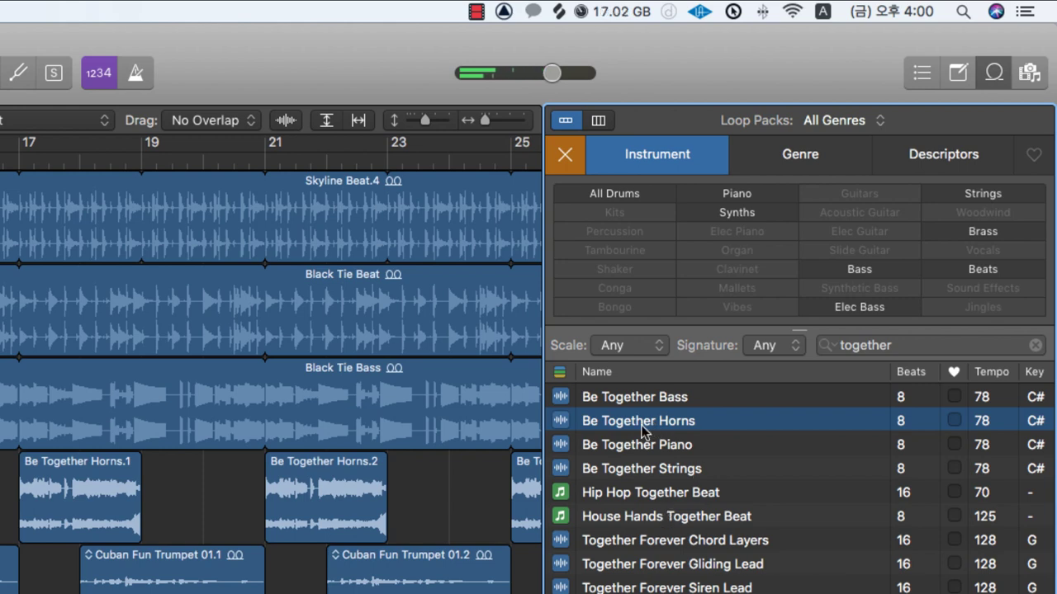
click(642, 471)
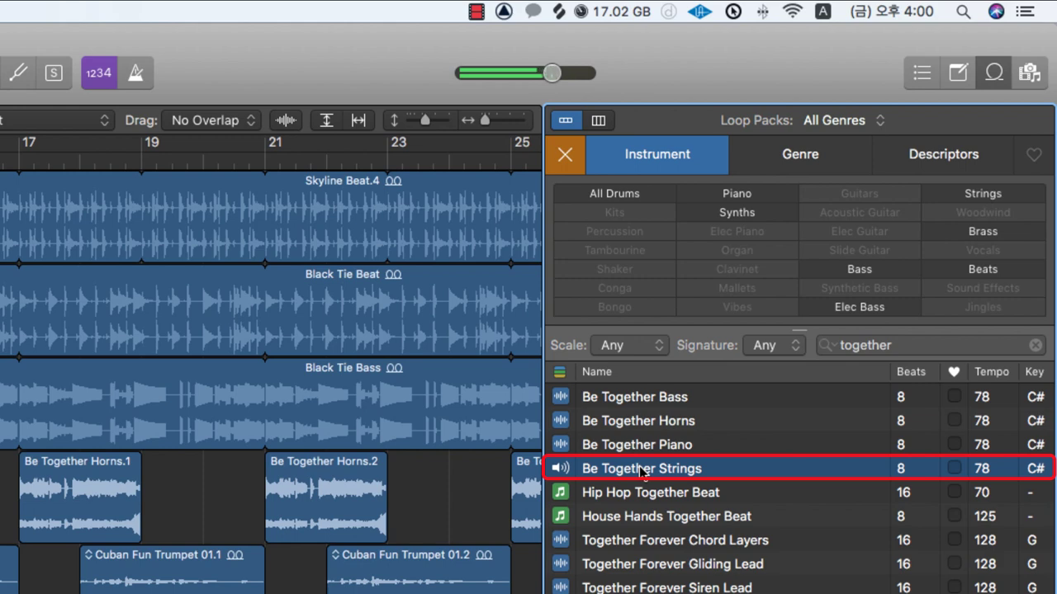
click(642, 471)
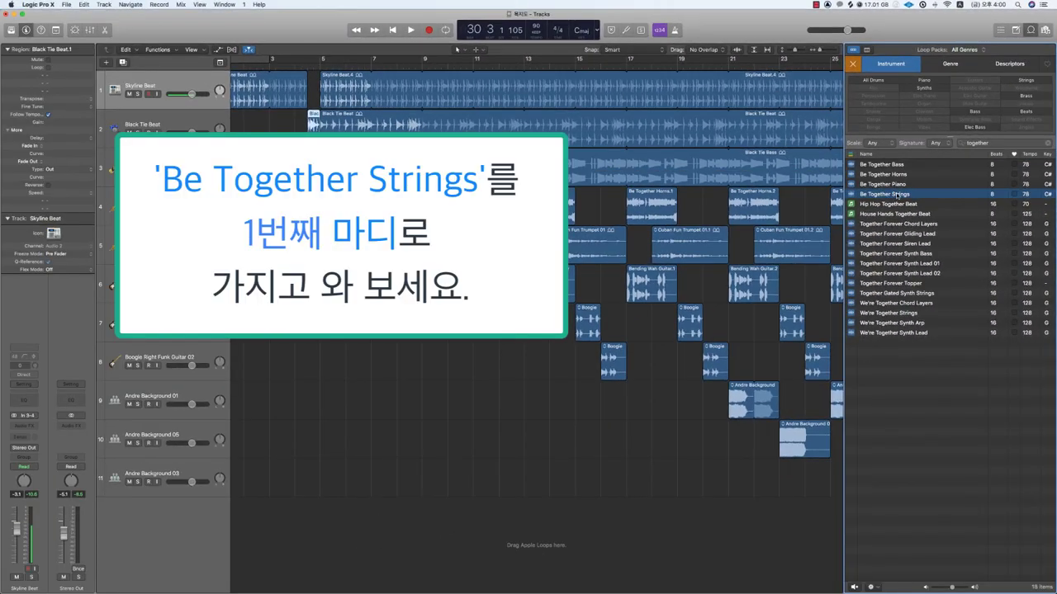
- Add the Be Together Strings loop at bar 1 on a new track and move that track above Skyline Beat
drag(898, 194, 235, 519)
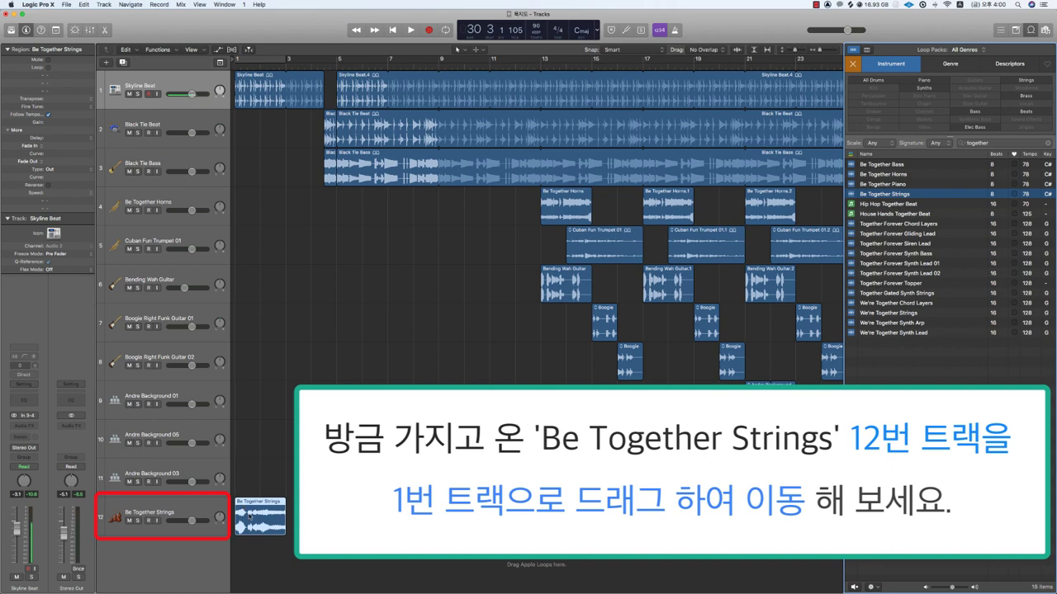
click(189, 506)
drag(193, 507, 203, 72)
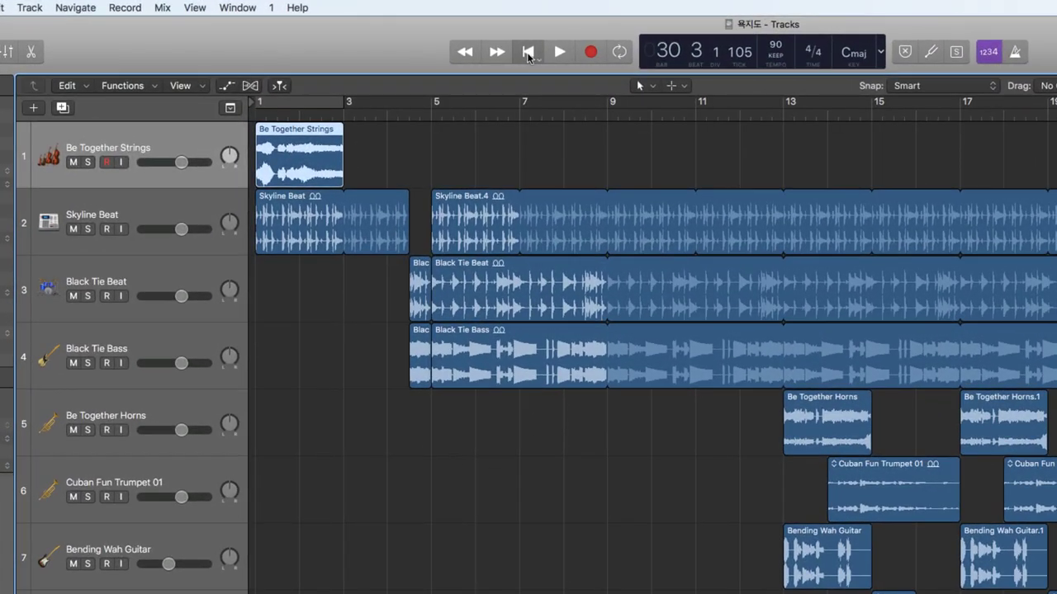
- Play the opening bars from the start of the project to hear the strings with the Skyline Beat
click(529, 52)
key(space)
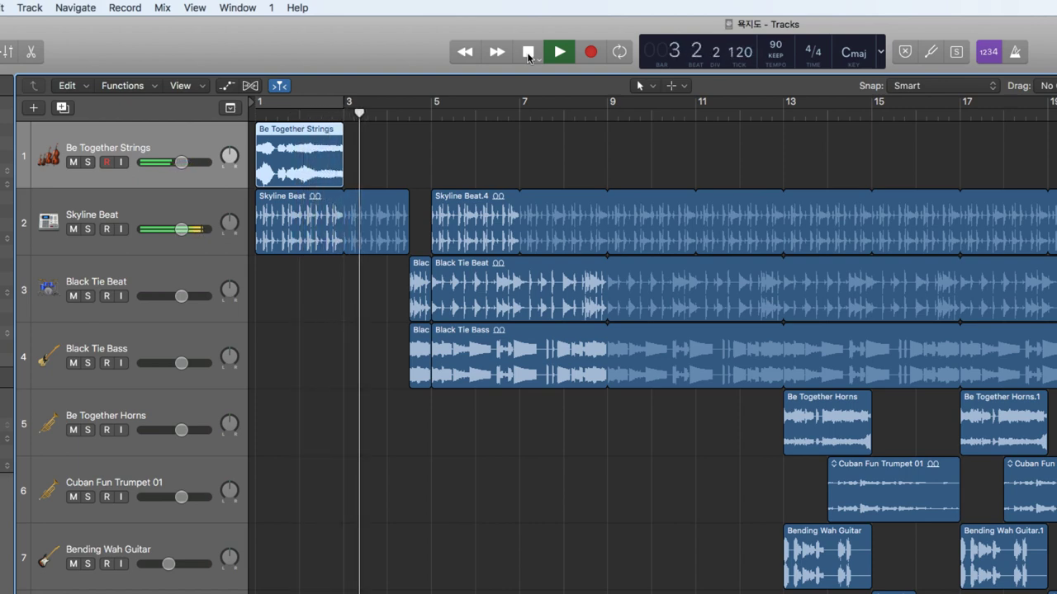
click(528, 54)
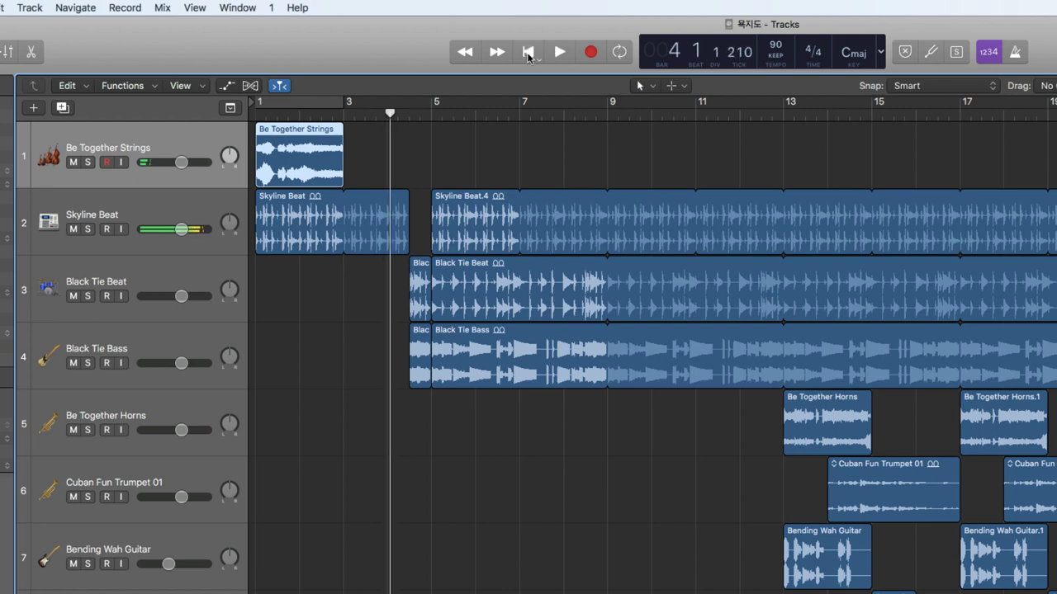
- Loop the Be Together Strings region up to the end of the first Skyline Beat region and play it from the start
drag(343, 136, 408, 144)
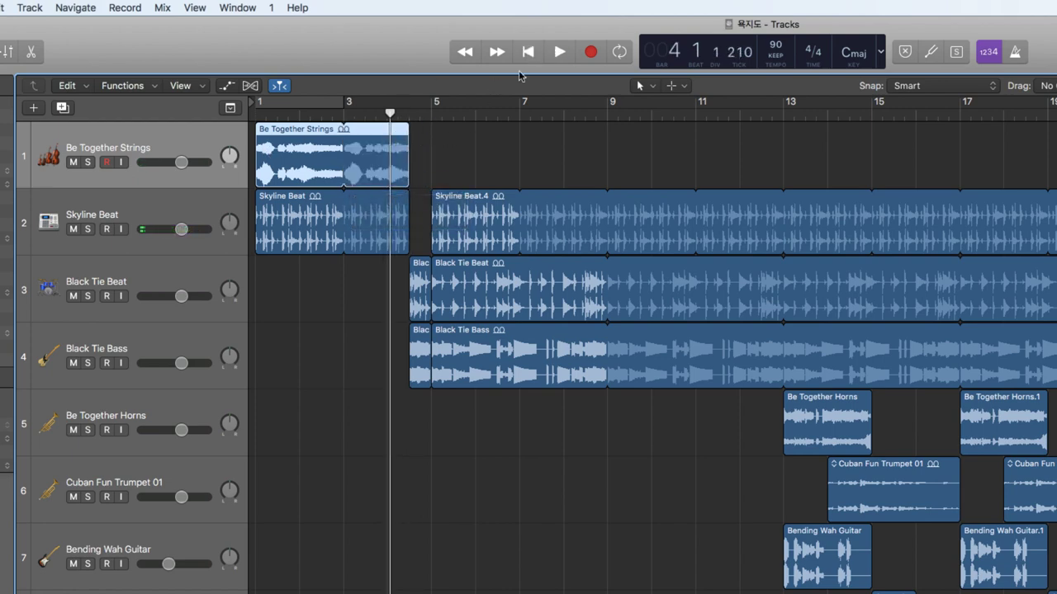
click(528, 53)
key(space)
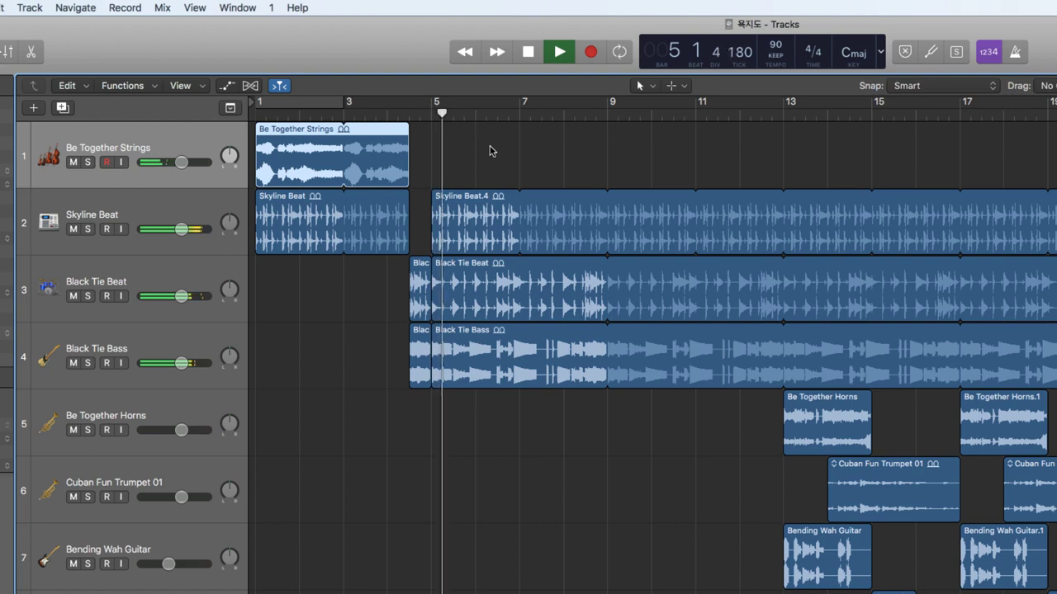
key(space)
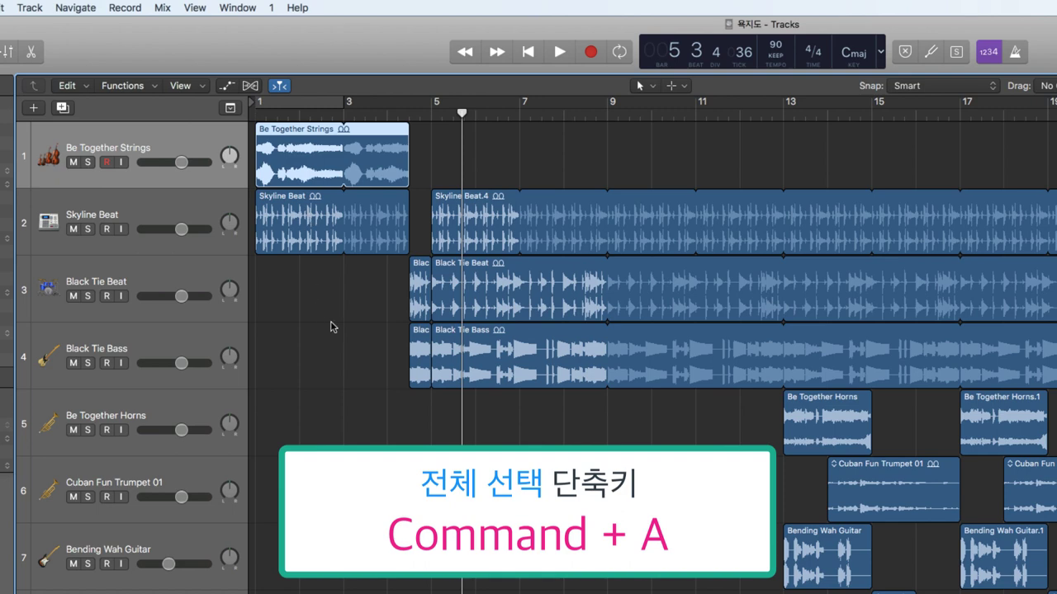
- Select all regions, move them together so the arrangement starts at bar 5, and clear the selection
key(super+a)
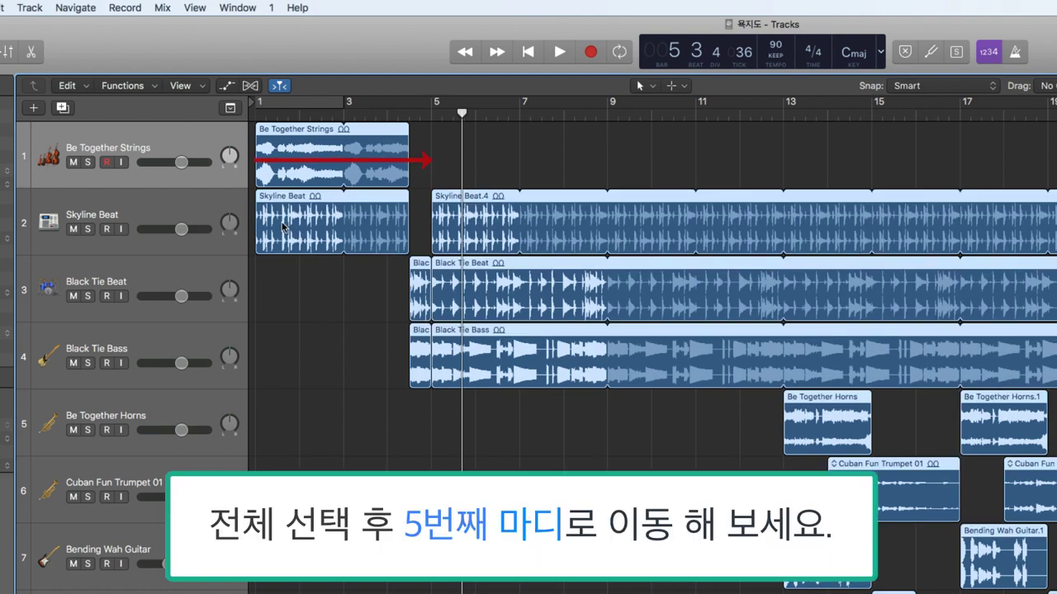
drag(274, 168, 445, 167)
click(345, 196)
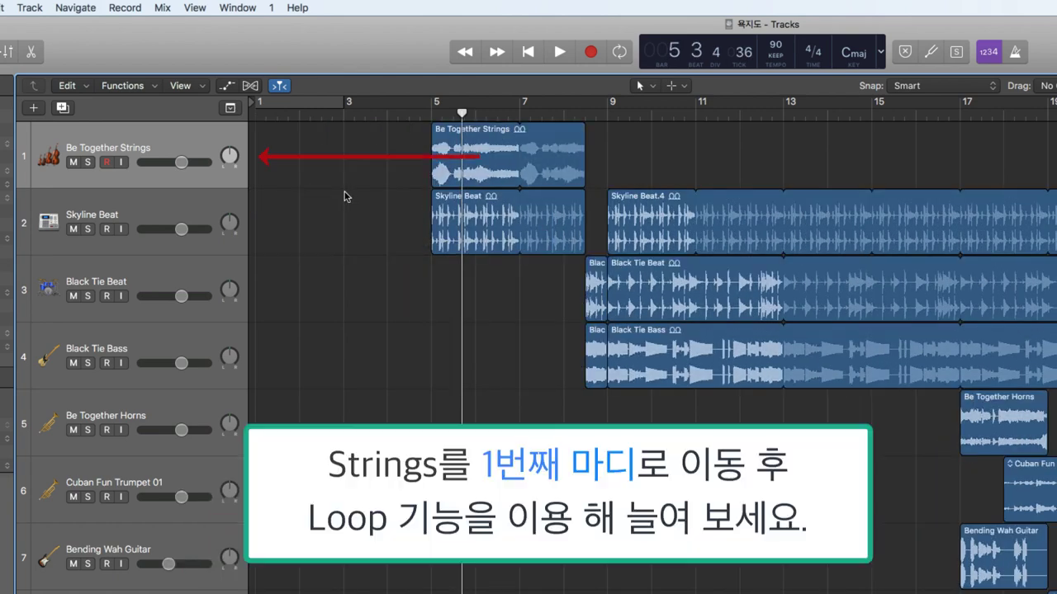
- Move the Be Together Strings region to bar 1 and extend its loop to the end of the first Skyline Beat region
drag(452, 165, 276, 168)
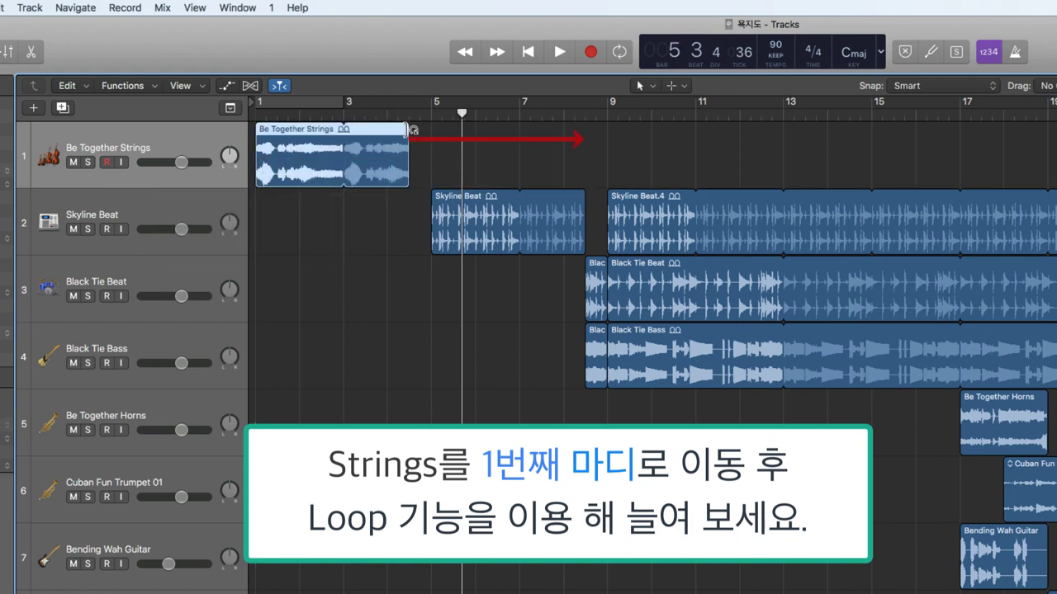
drag(412, 129, 584, 130)
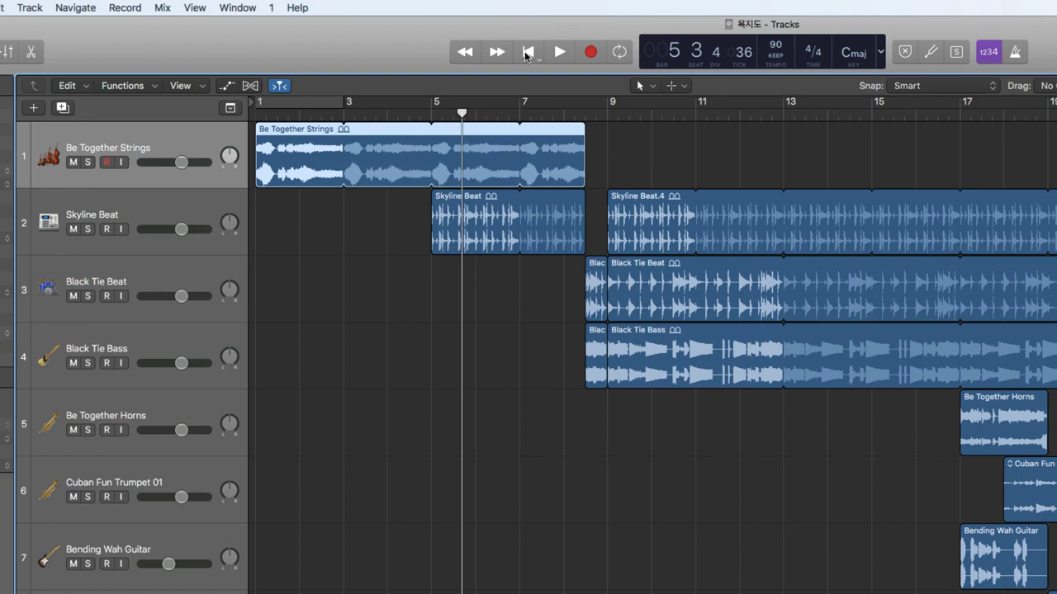
- Play the arrangement from the start to bar 10 to check the strings intro and the beat entries
click(527, 53)
key(space)
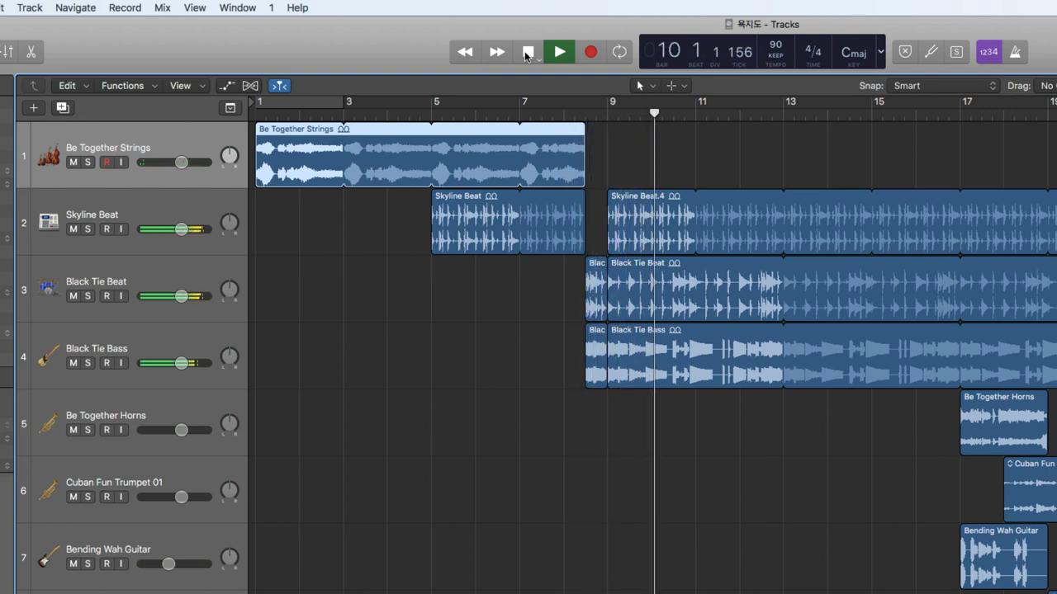
click(527, 53)
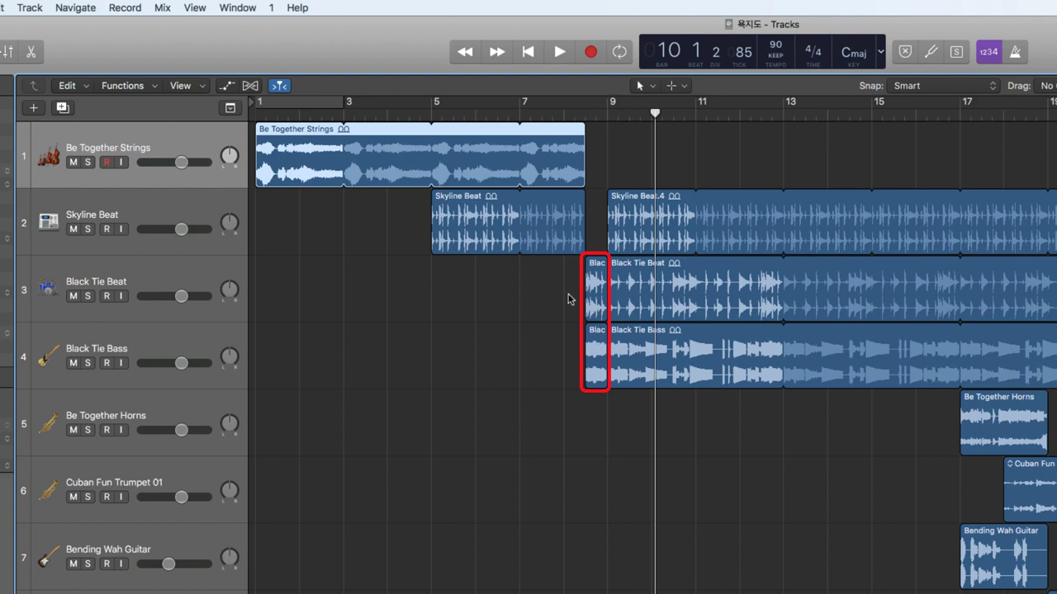
- Mute the short Black Tie Beat and Black Tie Bass regions before bar 9 and extend the strings loop to bar 9
drag(566, 280, 592, 368)
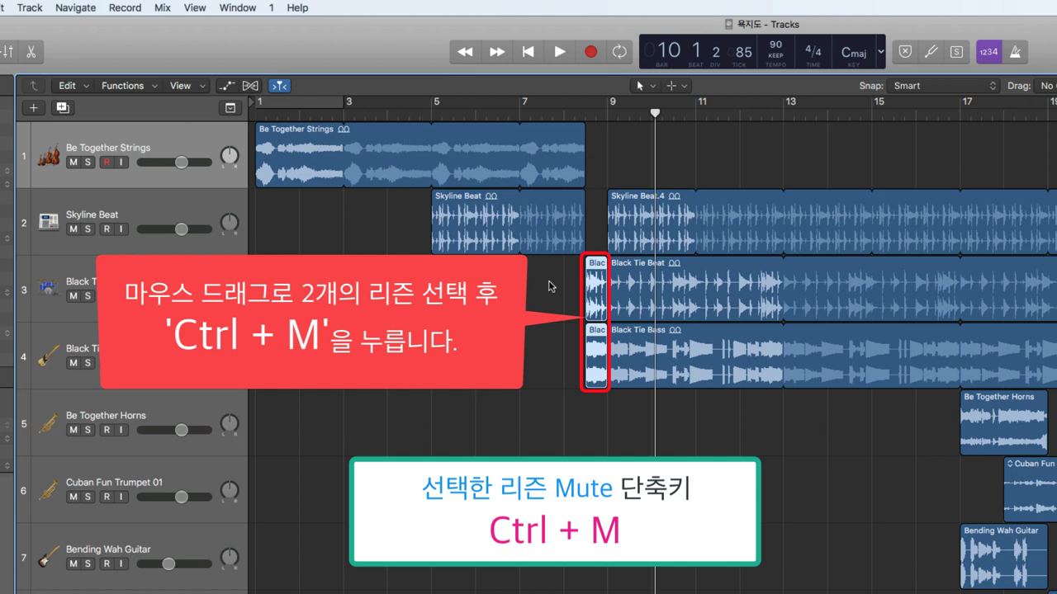
key(ctrl+m)
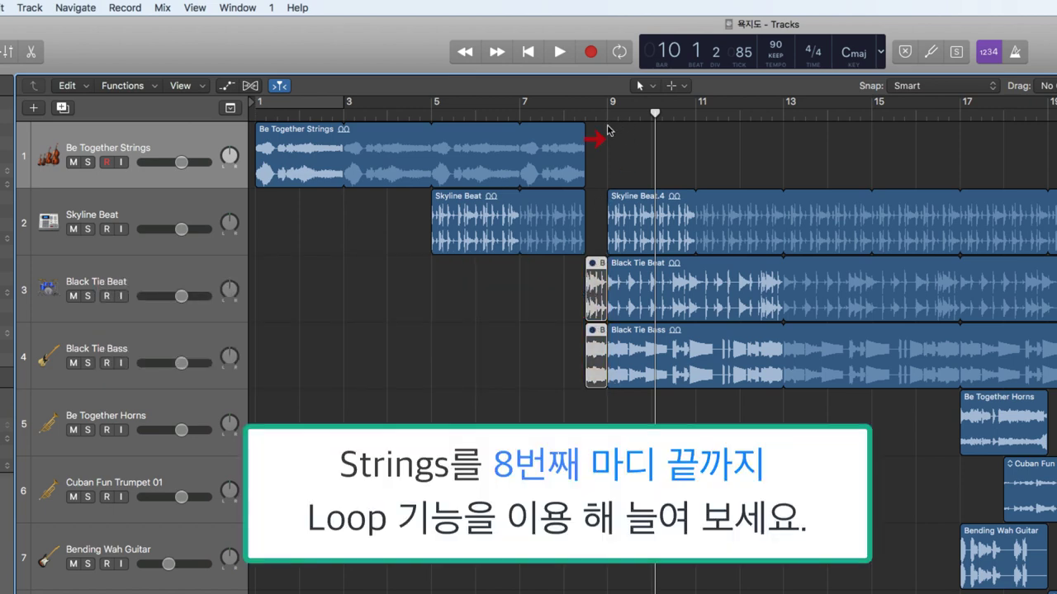
drag(588, 132, 609, 150)
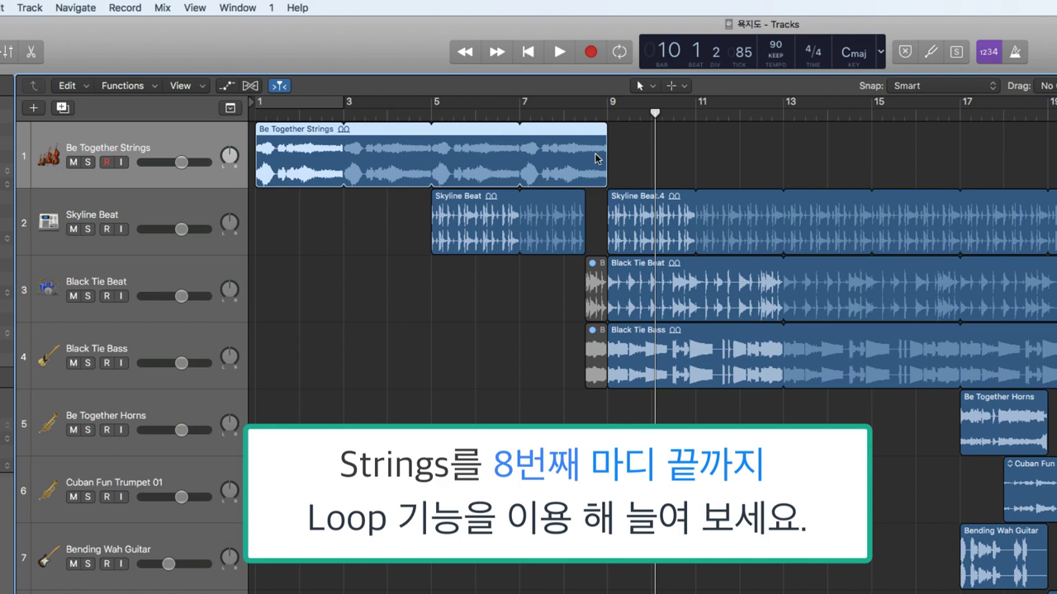
- Play the arrangement from the start past bar 9 to hear the muted break and the extended strings
click(529, 52)
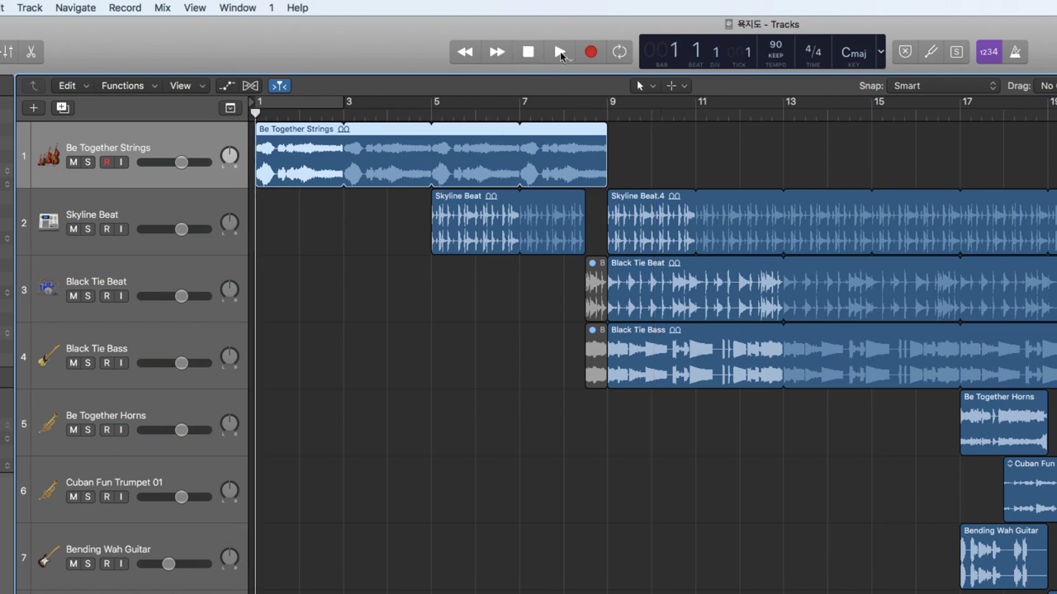
click(559, 53)
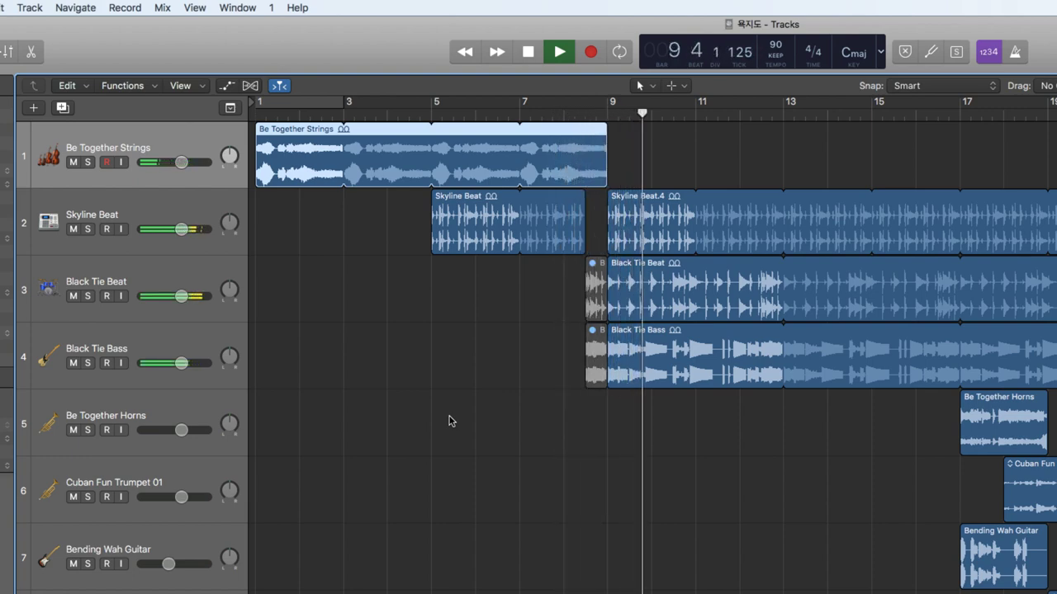
key(space)
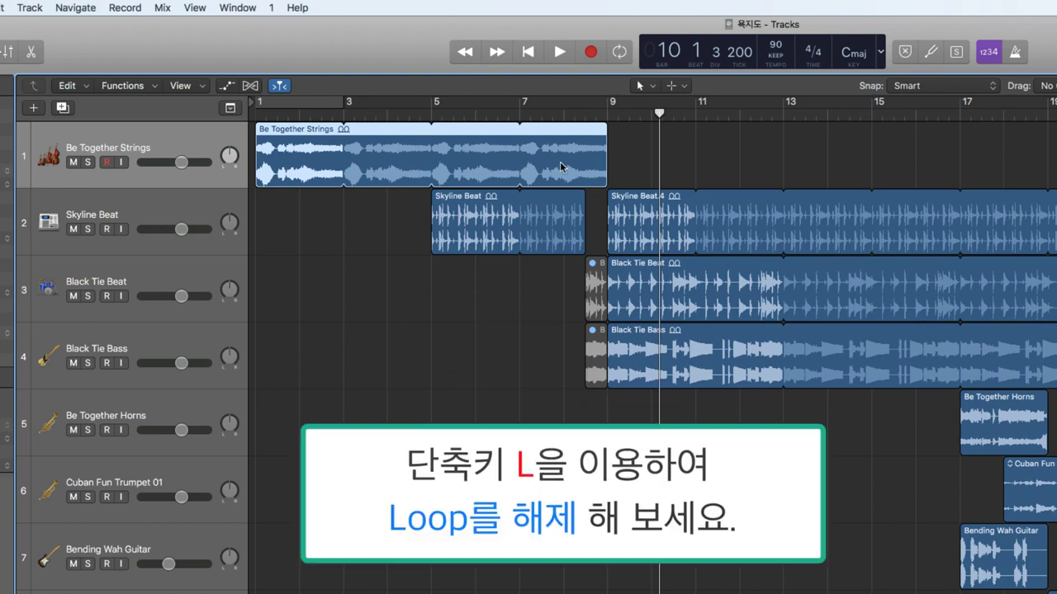
- Turn off looping for the Be Together Strings region and play the single region from the start
key(l)
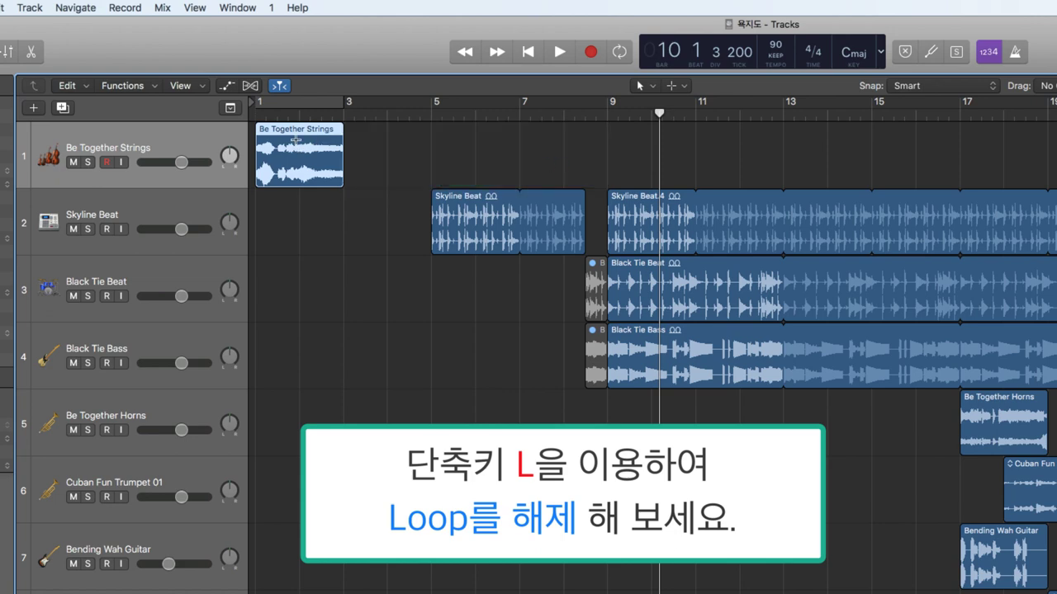
scroll(294, 138, up, 10)
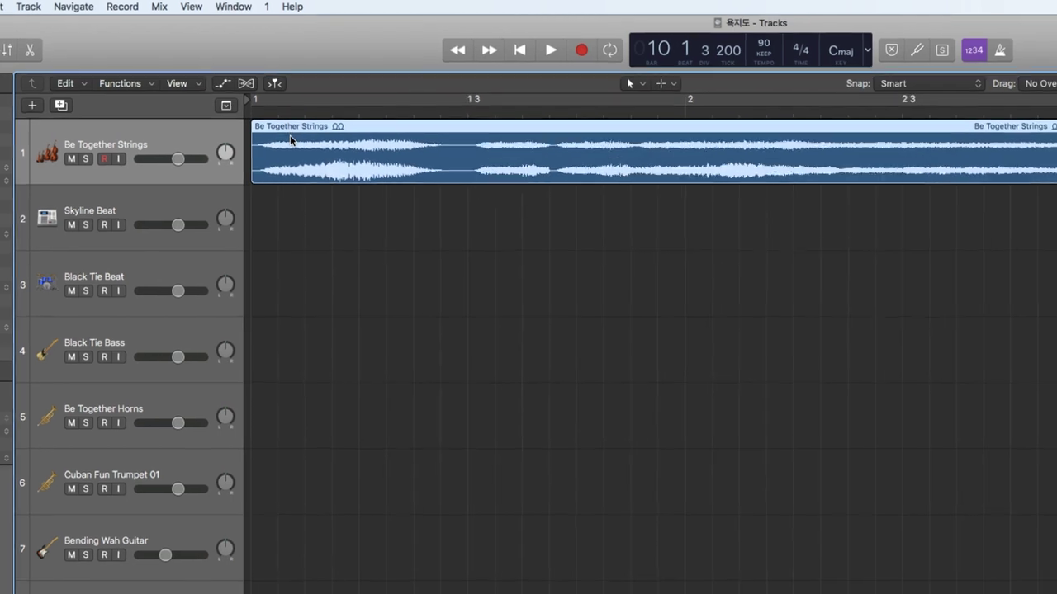
key(Return)
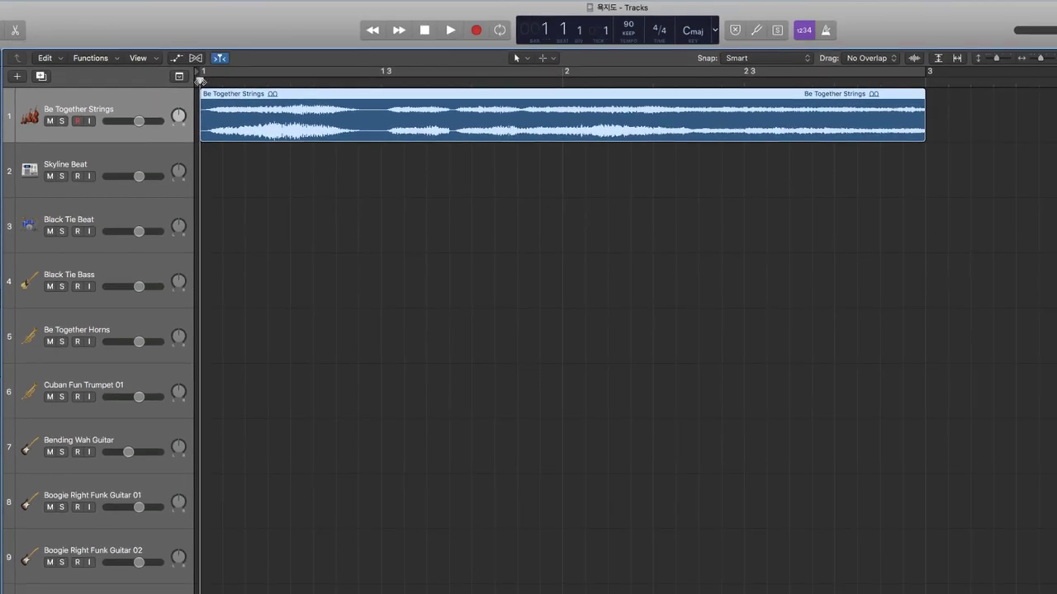
key(space)
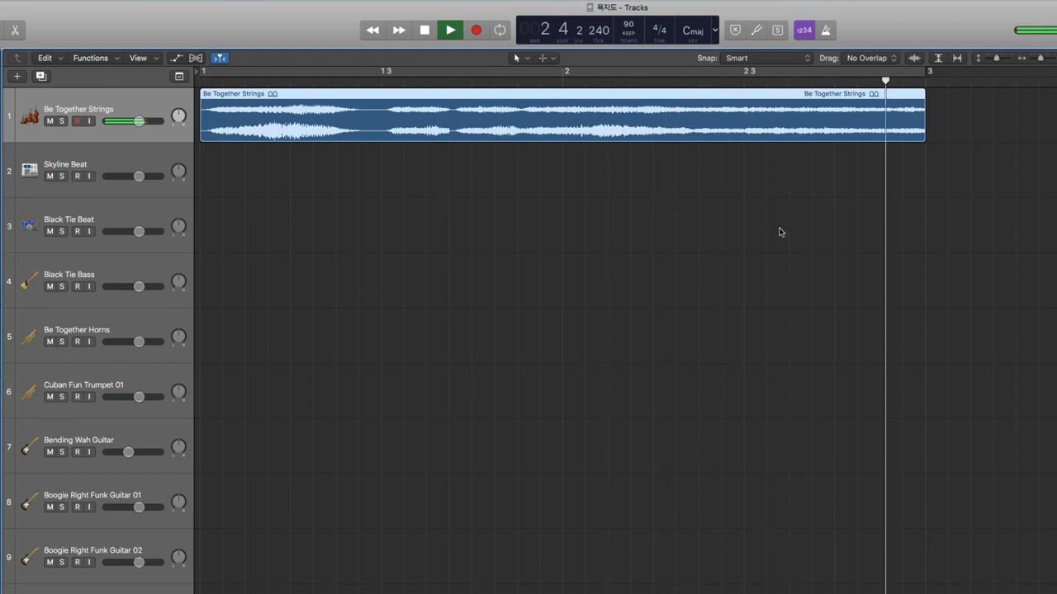
key(space)
scroll(703, 232, left, 10)
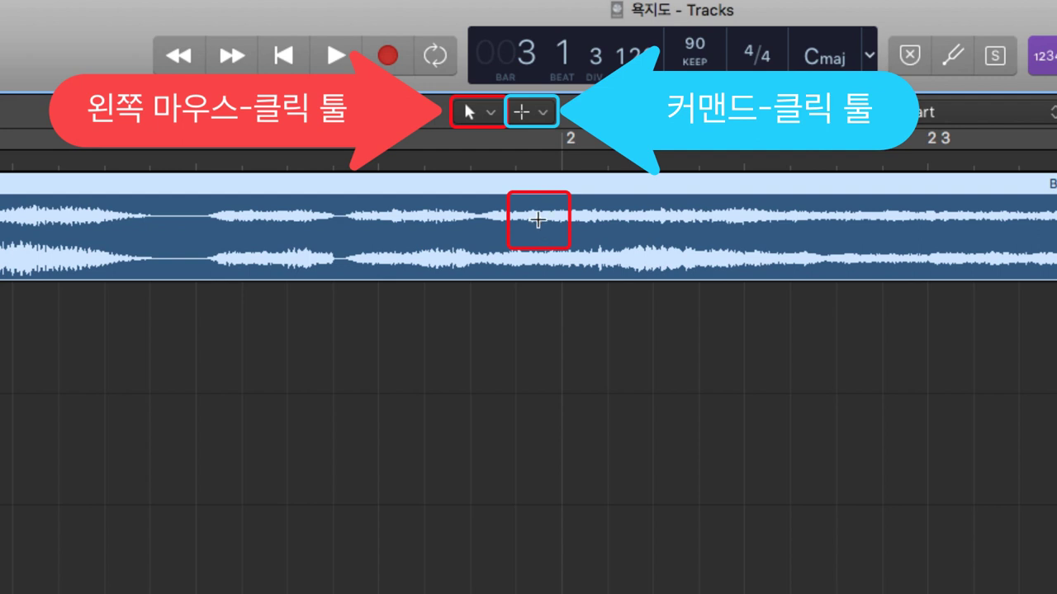
click(489, 113)
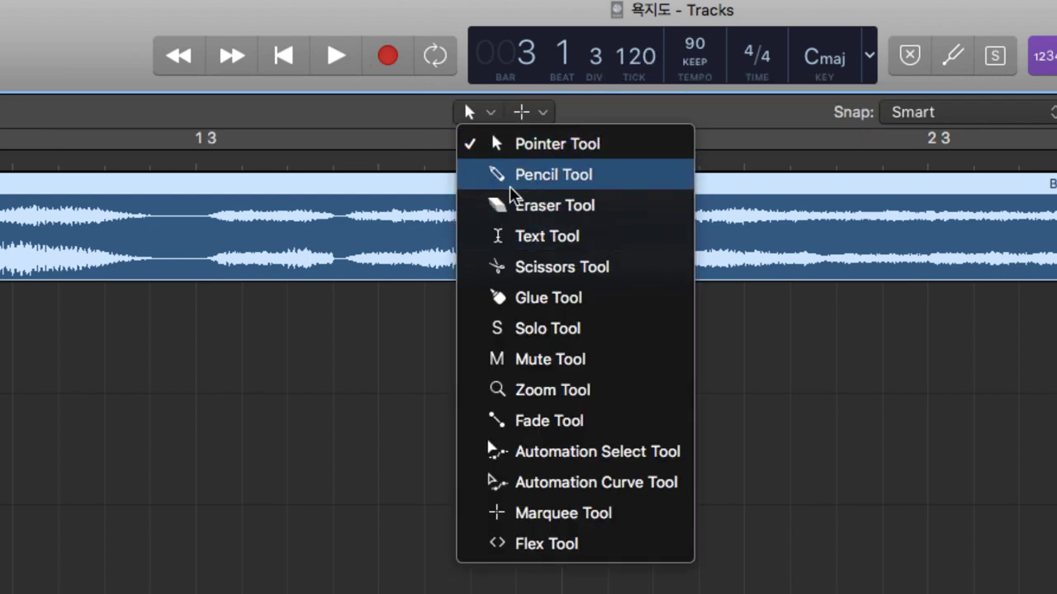
click(521, 267)
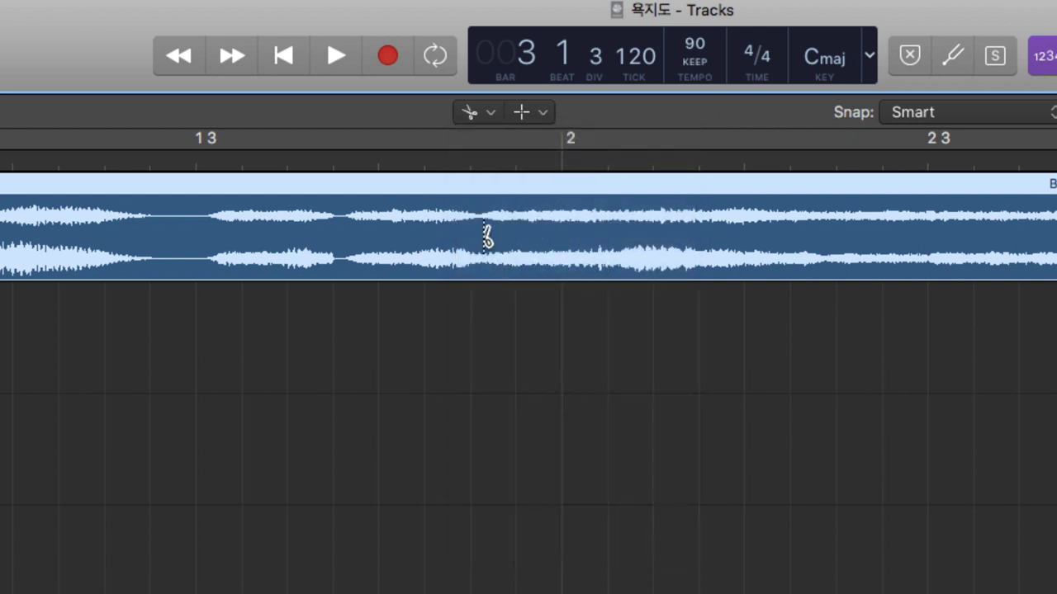
click(538, 119)
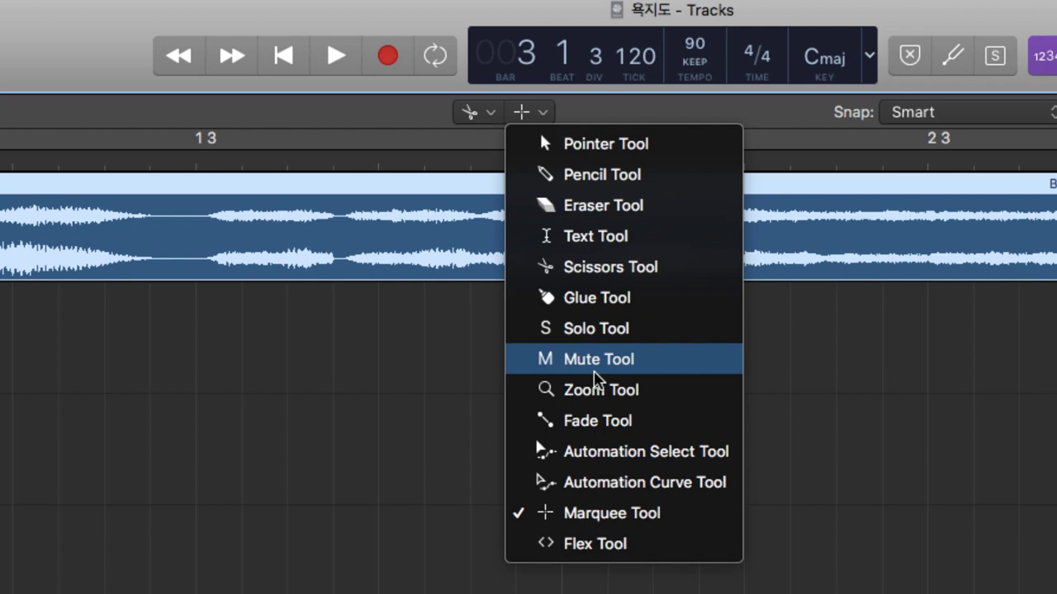
click(403, 120)
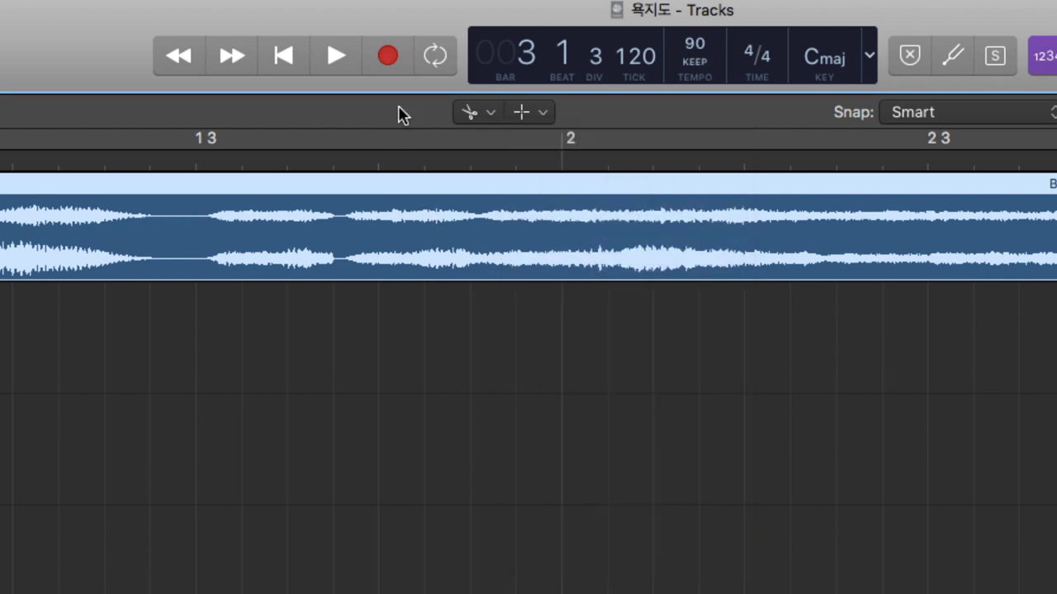
click(487, 118)
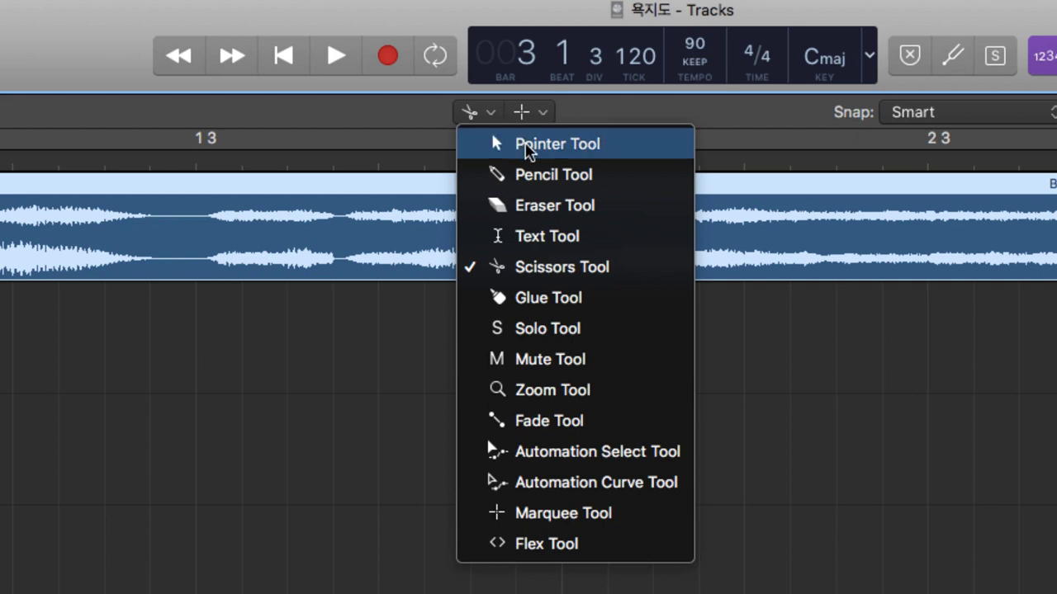
click(526, 149)
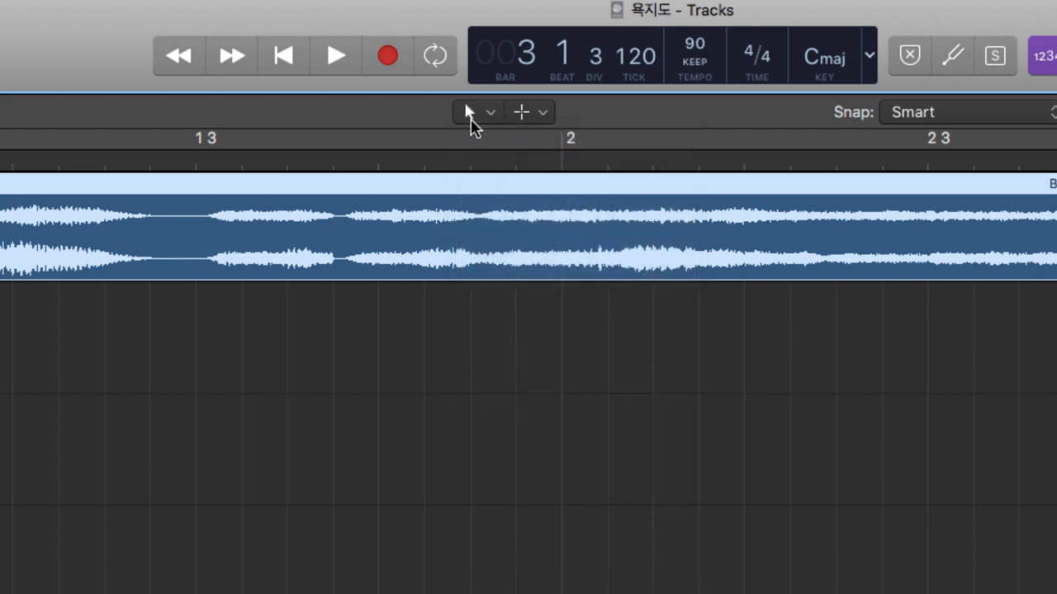
- Assign the Scissors Tool as the secondary modifier-click tool, keeping the Pointer Tool as the primary tool
click(545, 118)
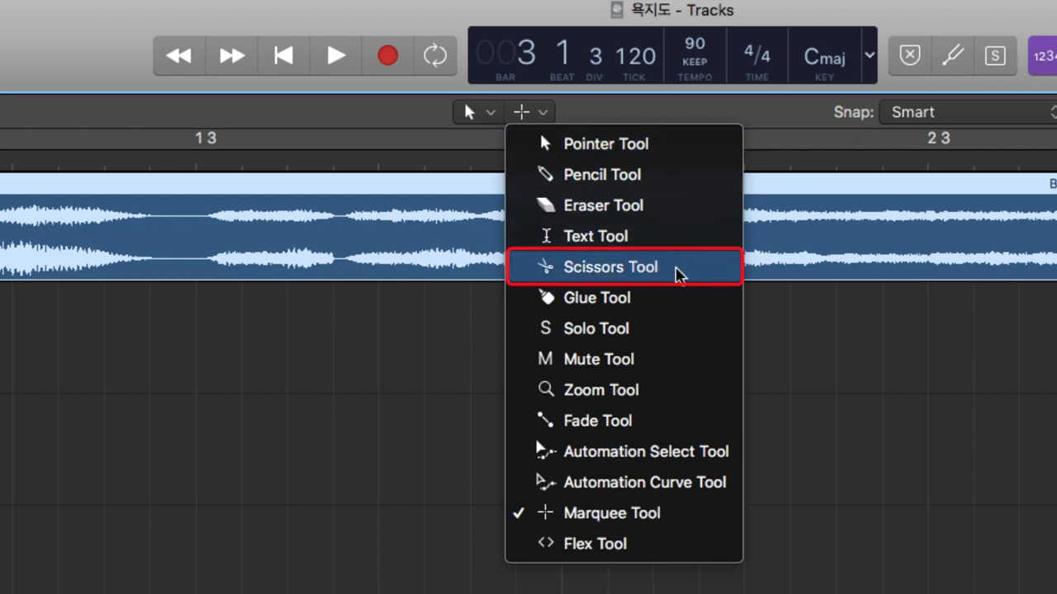
click(677, 274)
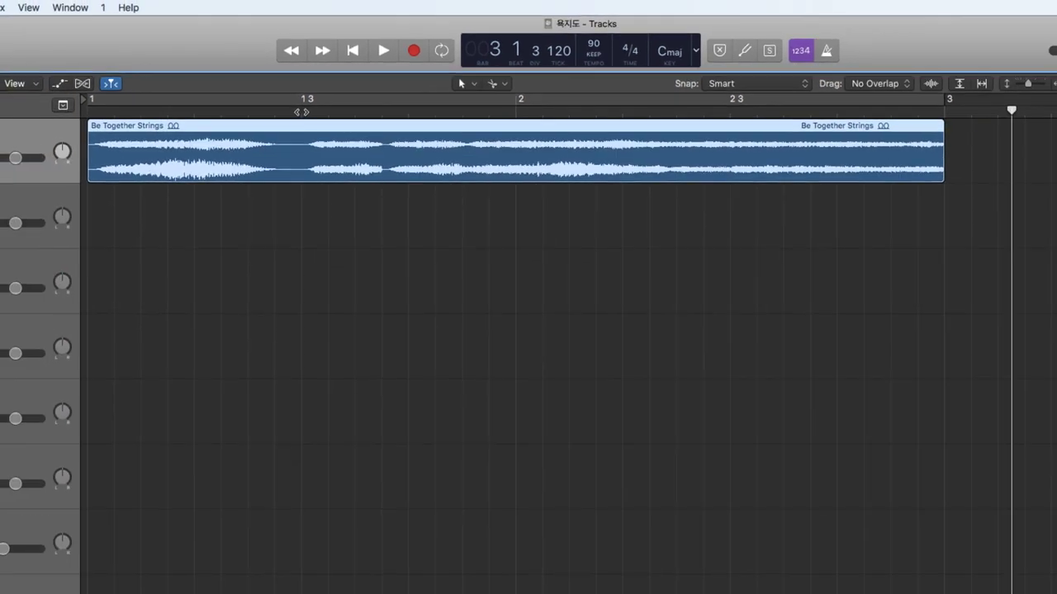
- Place the playhead at bar 1 beat 3 and examine the Be Together Strings waveform there up close
click(301, 112)
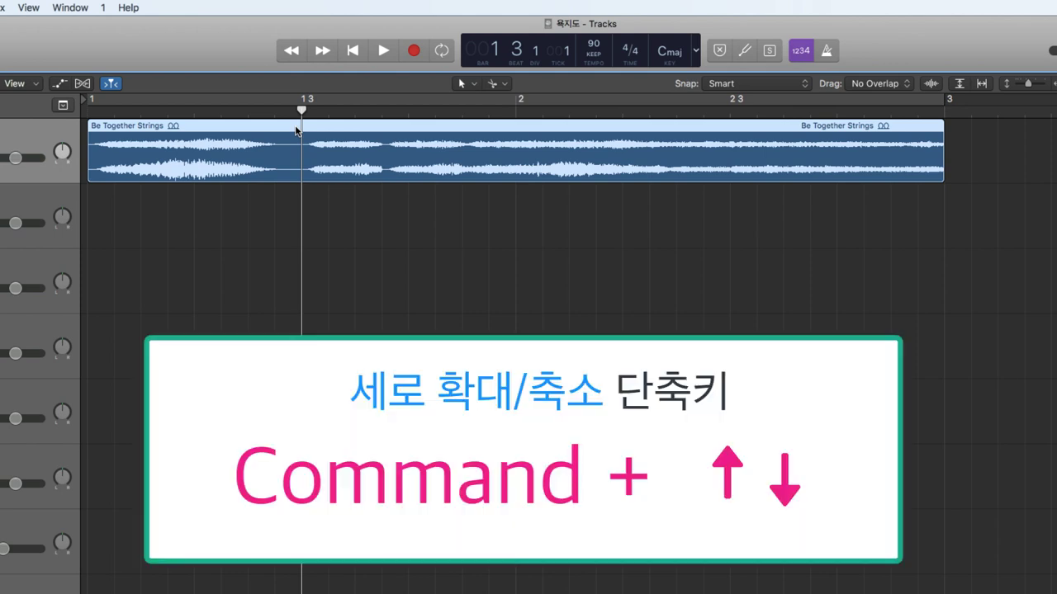
key(super+Down)
key(super+Down)
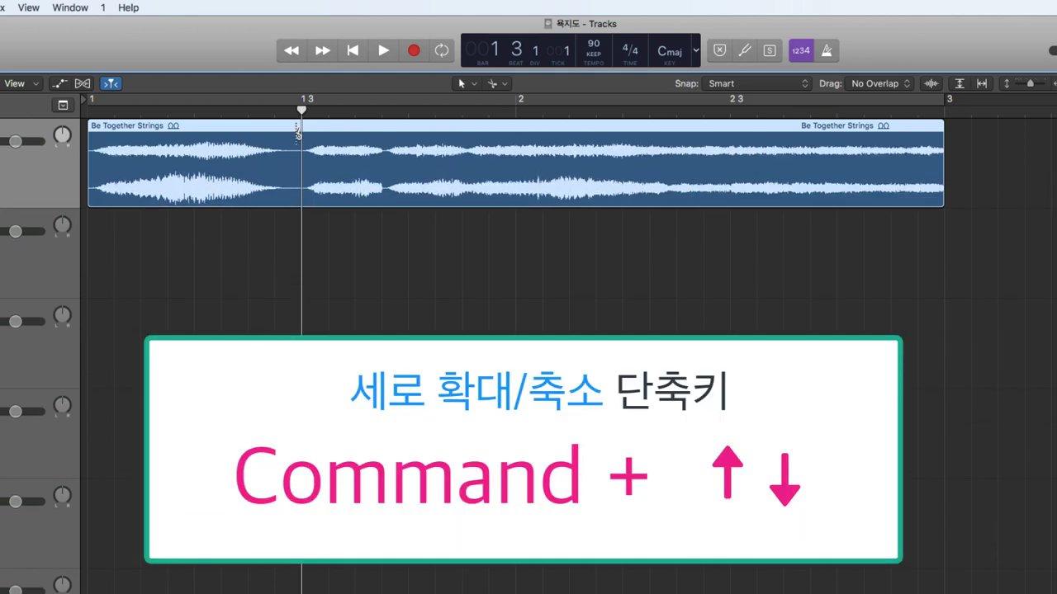
key(super+Down)
key(super+Down)
key(super+Right)
key(super+Right)
key(super+Right)
key(super+Right)
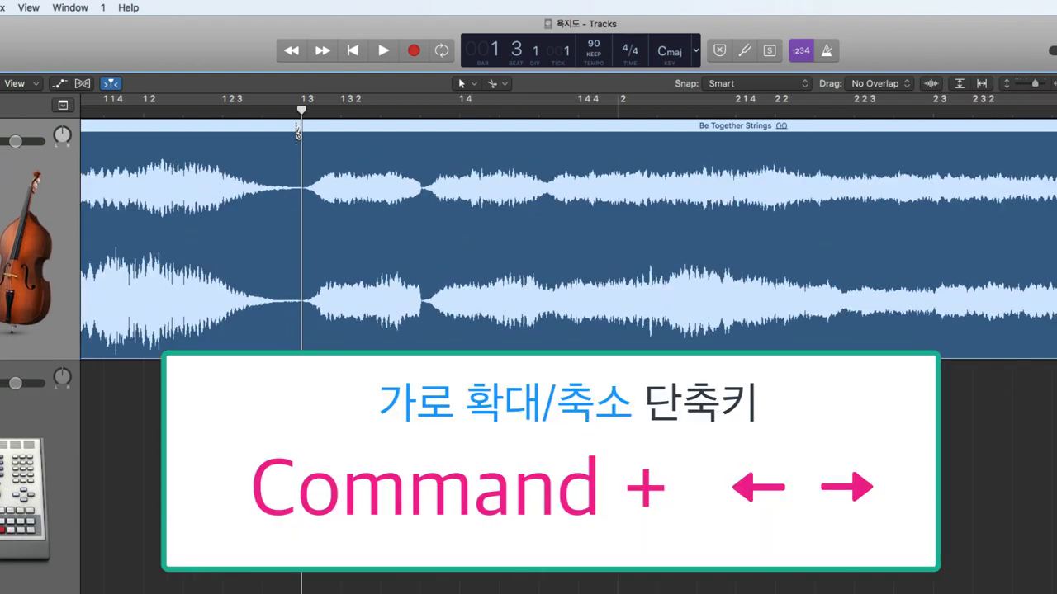
key(super+Left)
key(super+Left)
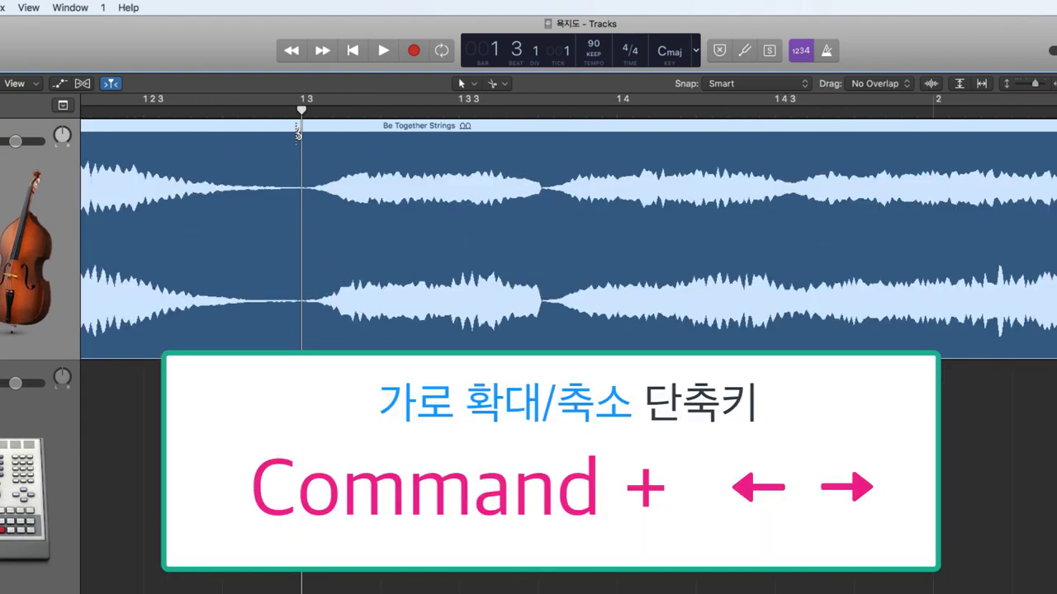
key(super+Left)
key(super+Right)
key(super+Left)
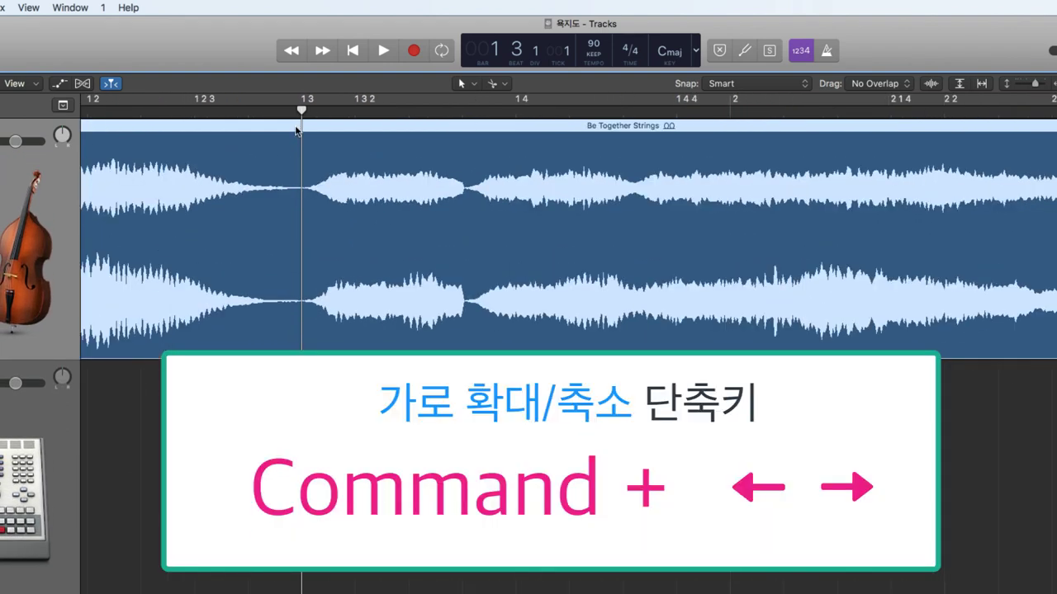
- Play the strings passage from just after bar 1 beat 2, and split the Be Together Strings region at position 1 3 1 1
click(125, 111)
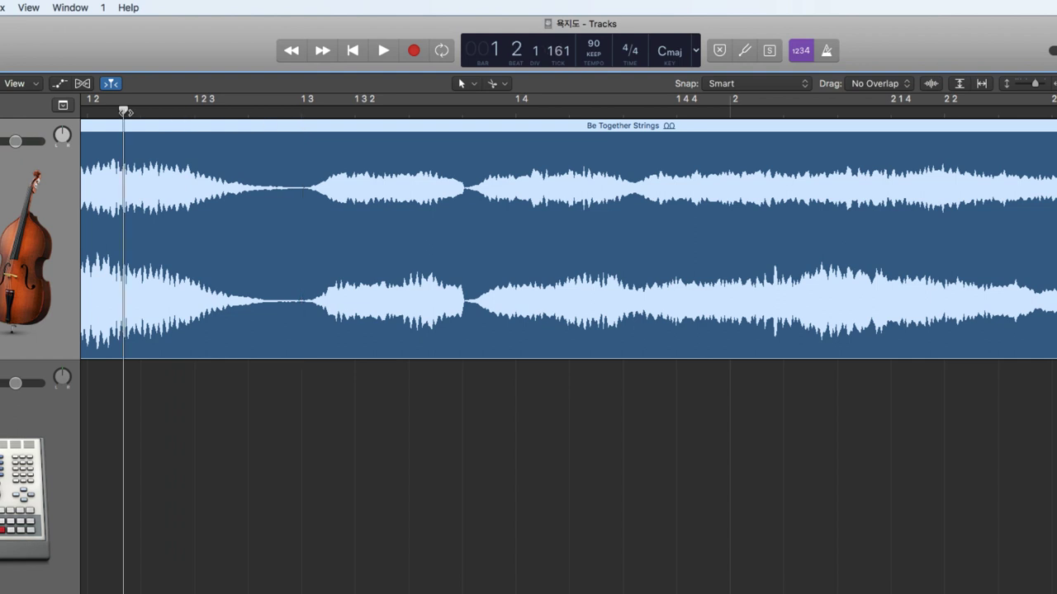
key(space)
key(space)
key(space)
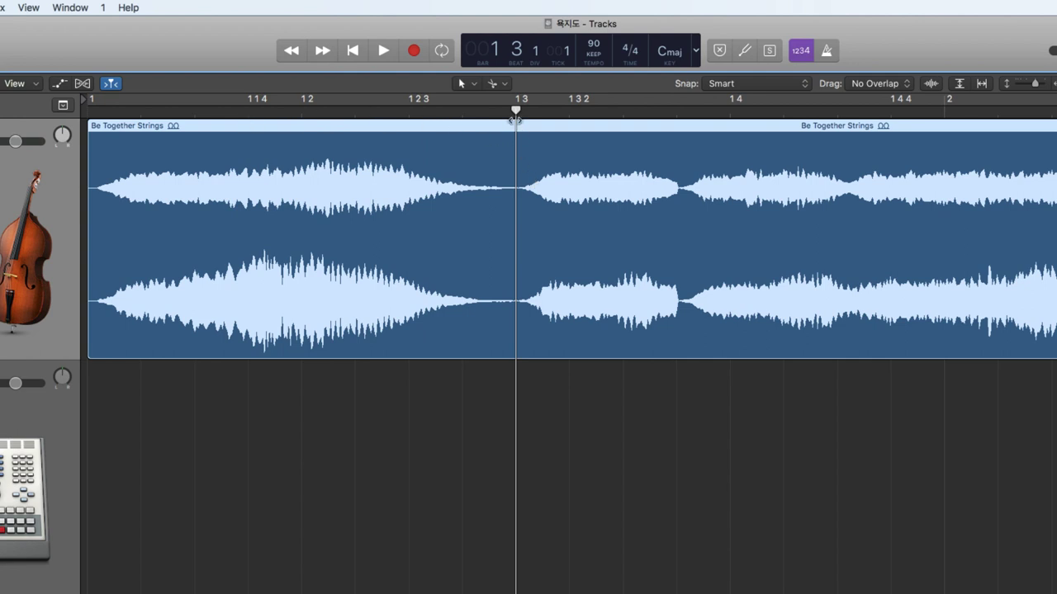
mouse_move(515, 111)
mouse_down()
mouse_move(453, 112)
mouse_move(525, 112)
mouse_move(473, 120)
mouse_move(516, 116)
mouse_up()
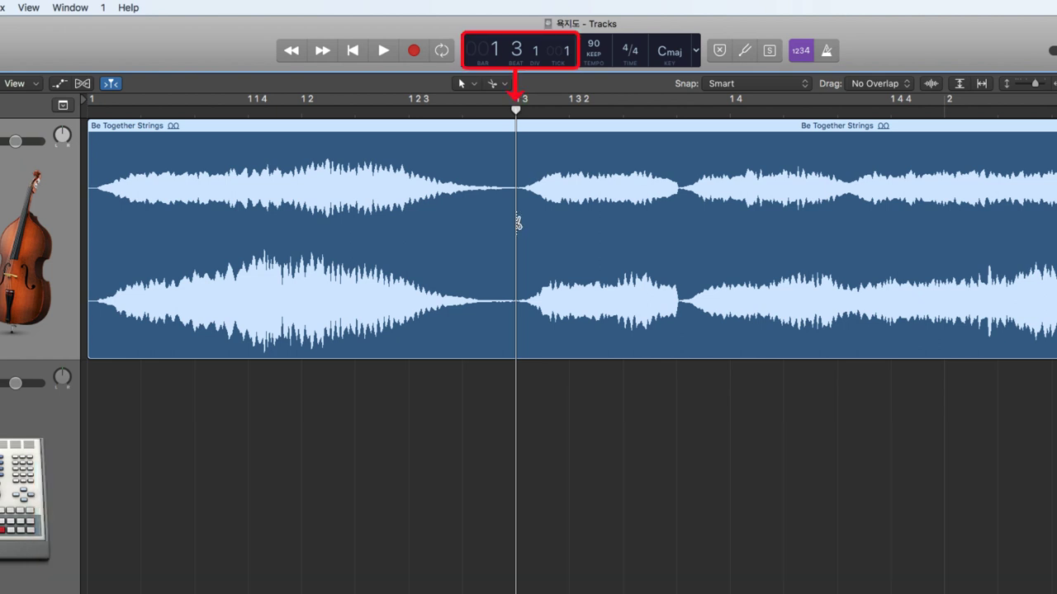
click(517, 221)
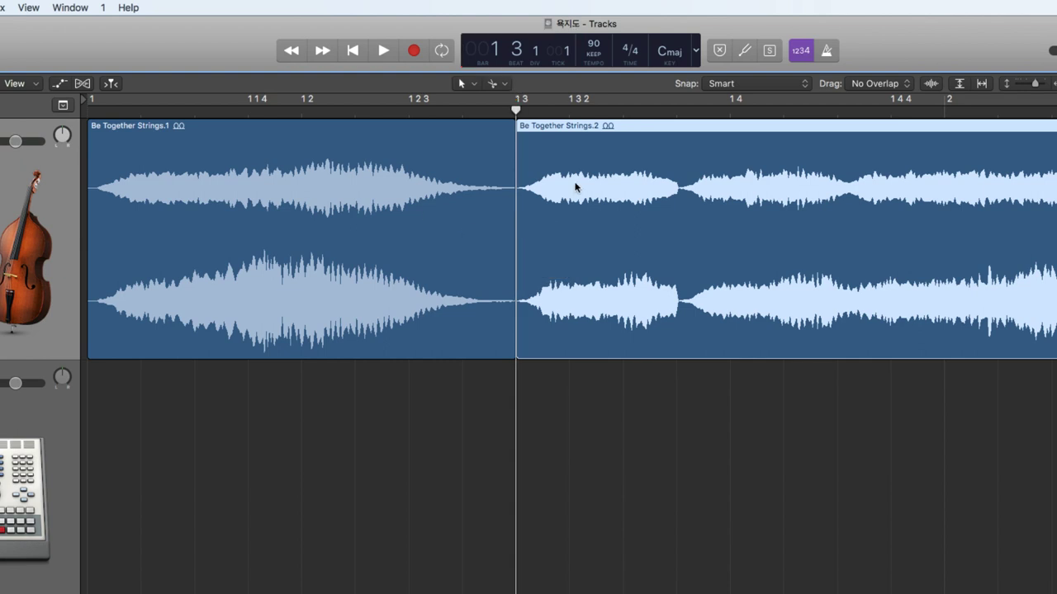
- Place the playhead at position 1 3 4 1 in the second strings region and examine the waveform there with Waveform Zoom enlarged
click(677, 110)
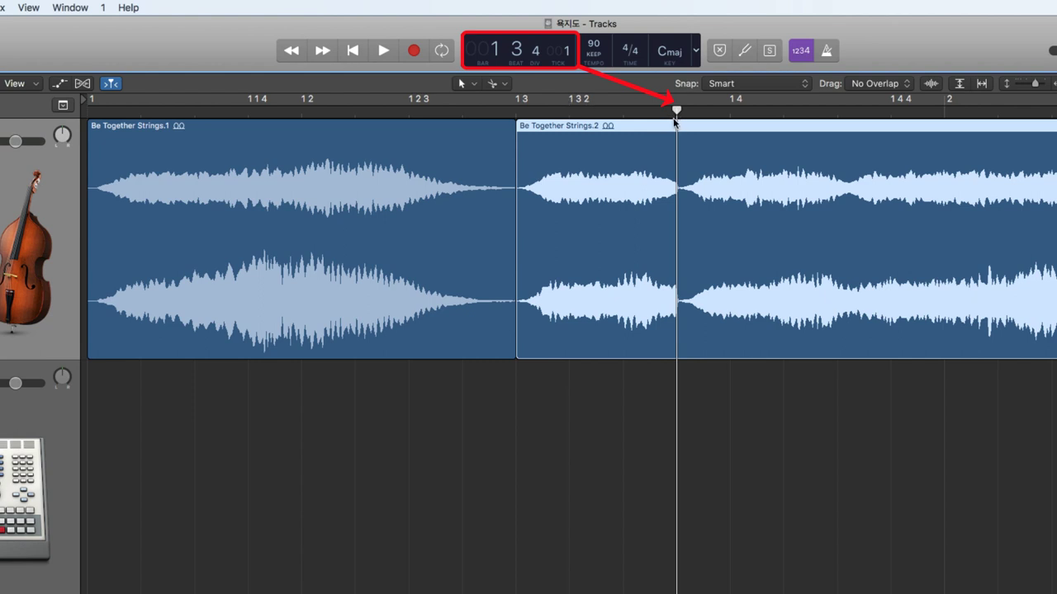
scroll(675, 122, right, 1)
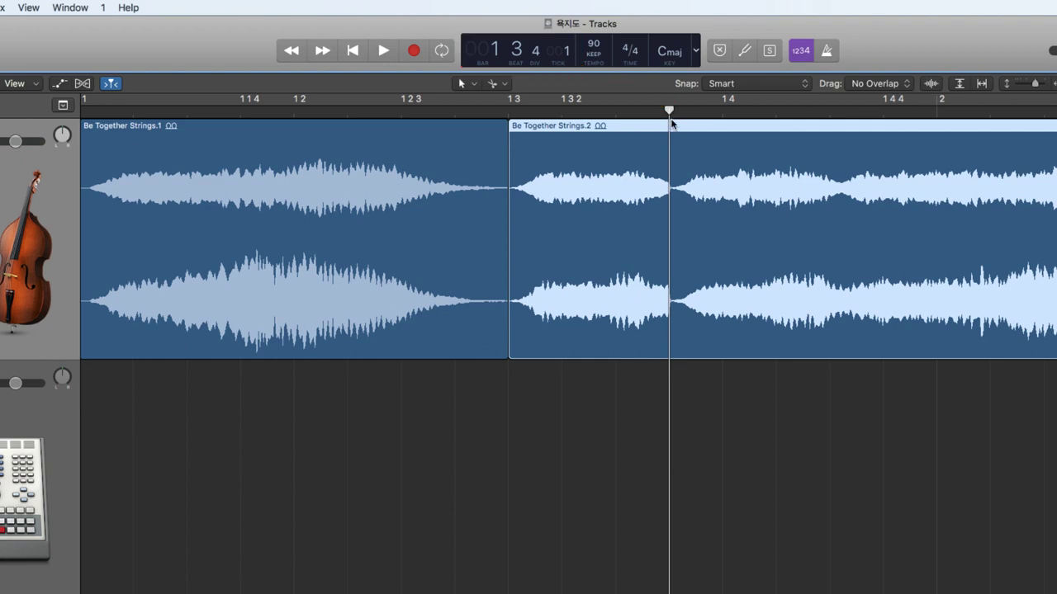
scroll(671, 124, up, 5)
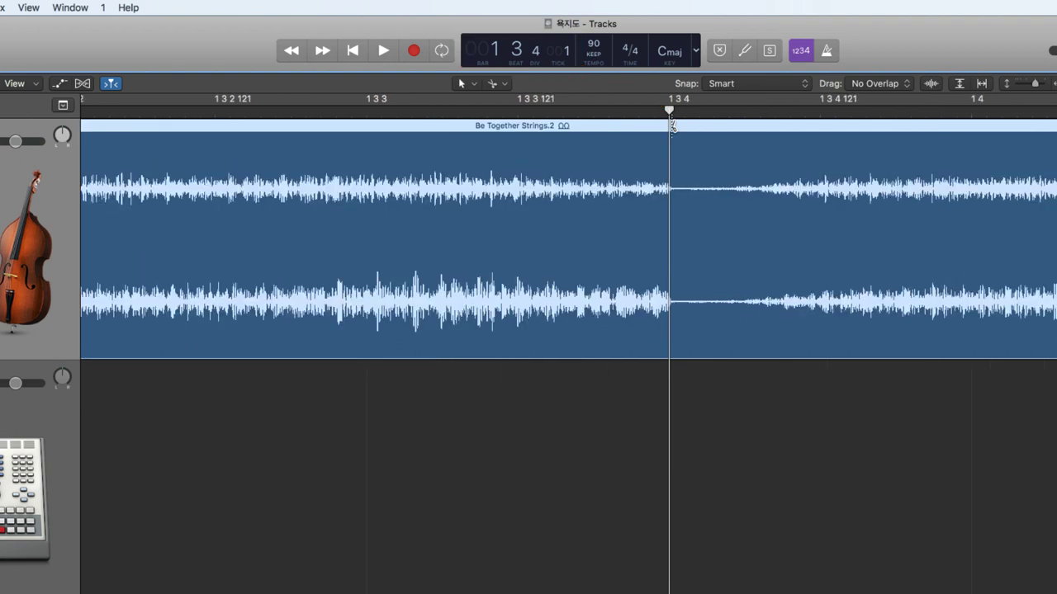
scroll(671, 124, up, 4)
scroll(671, 123, down, 2)
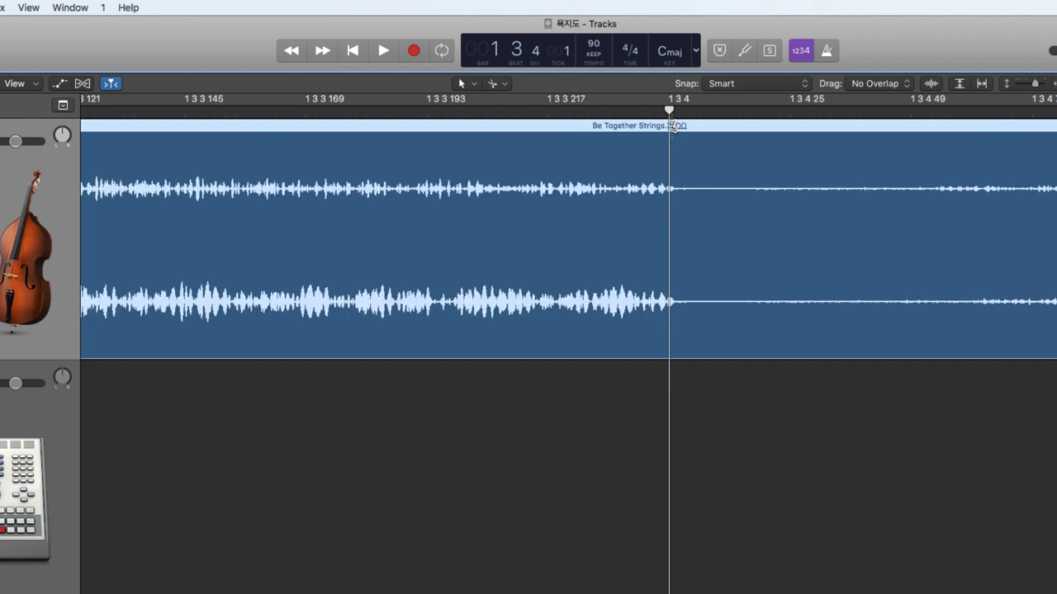
scroll(672, 124, up, 2)
scroll(671, 124, up, 4)
scroll(671, 124, down, 2)
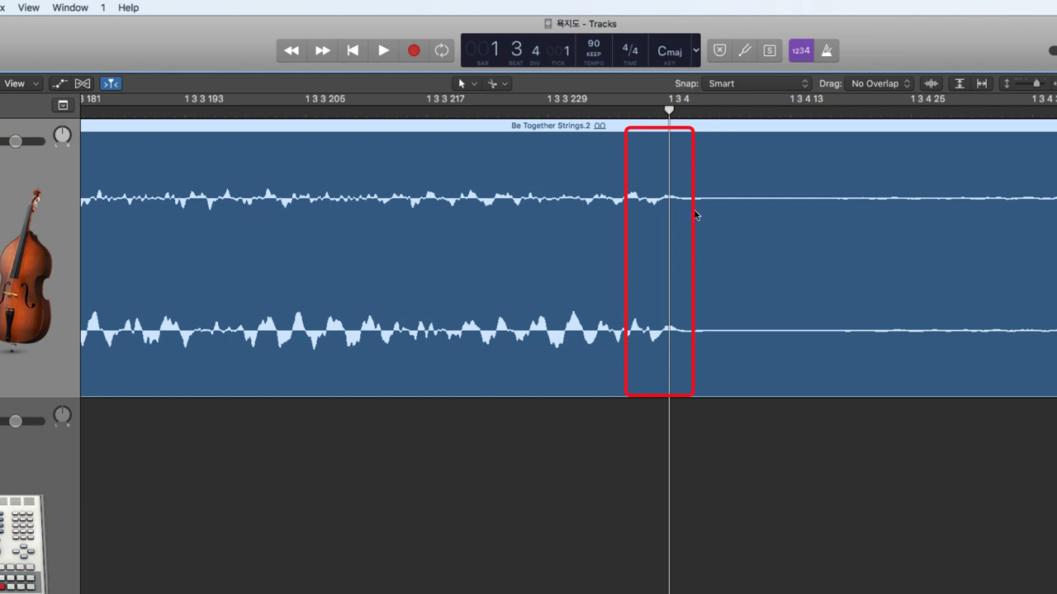
click(931, 84)
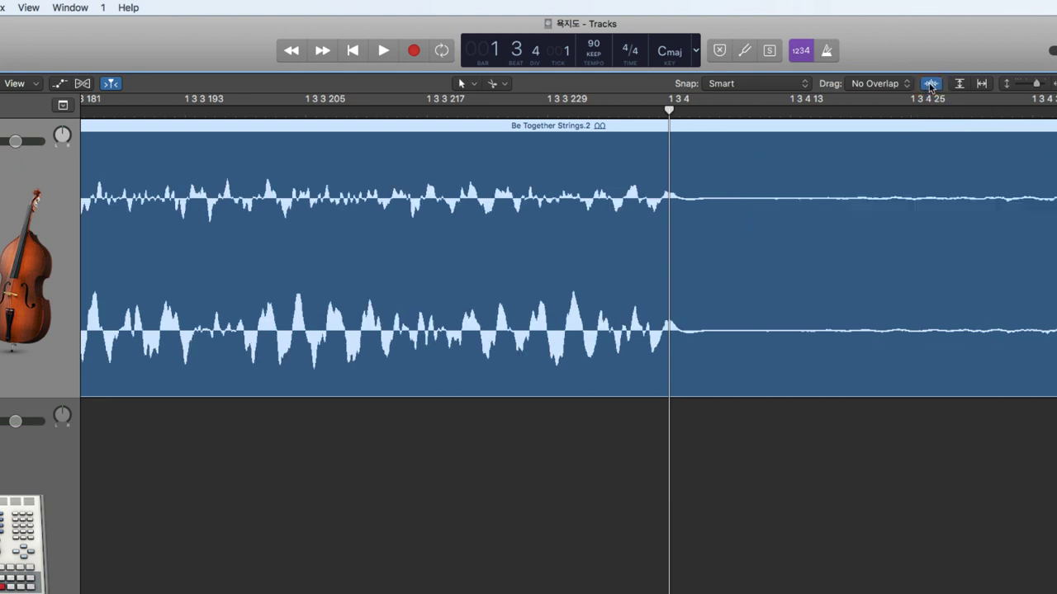
drag(932, 85, 929, 46)
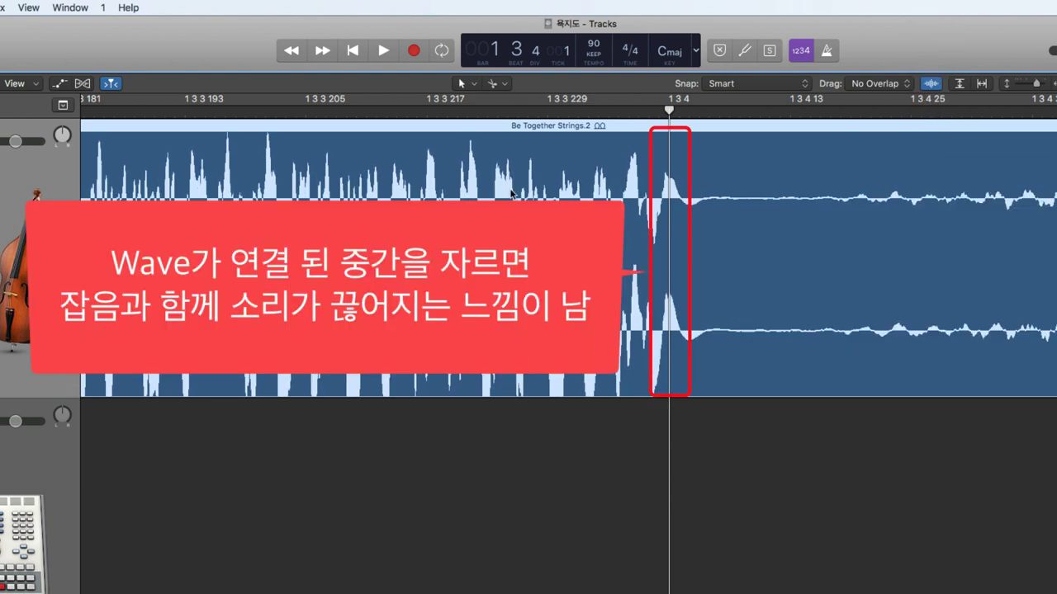
- Split the second strings region at position 1 3 4 6, just past the tail of the sounding waveform
click(710, 110)
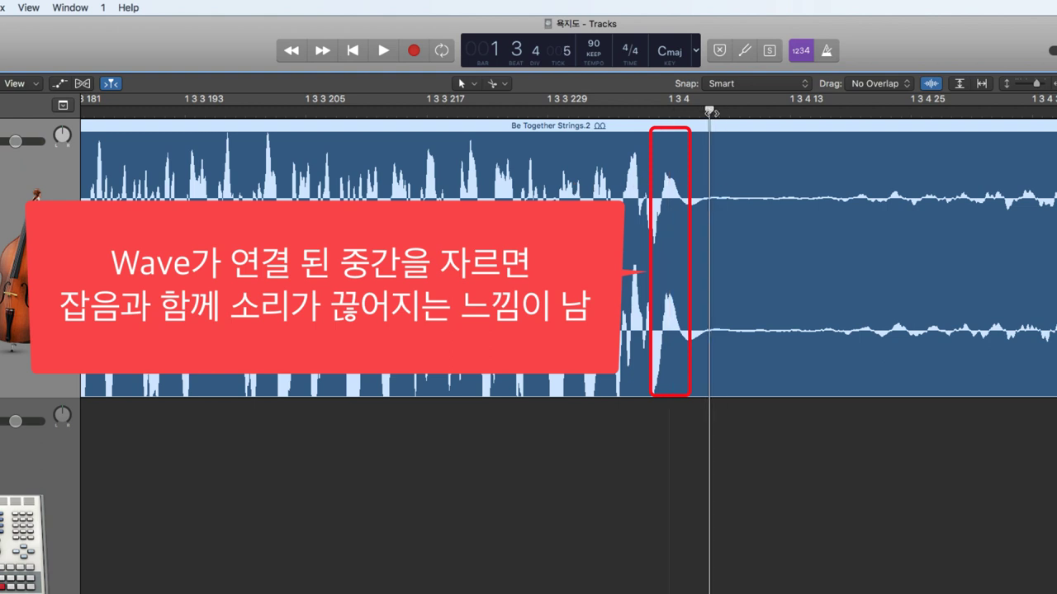
click(719, 111)
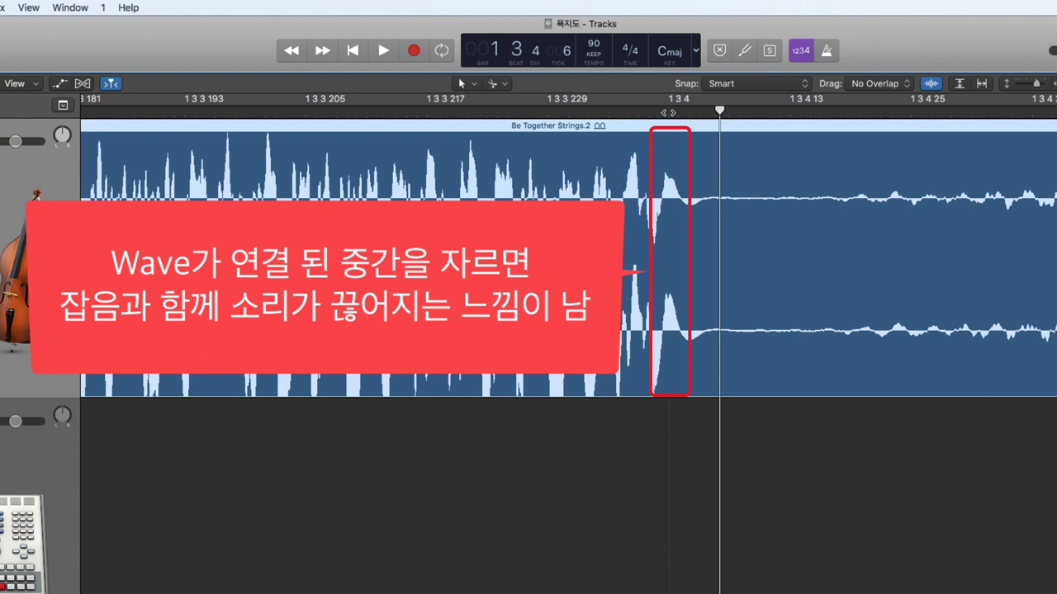
click(668, 111)
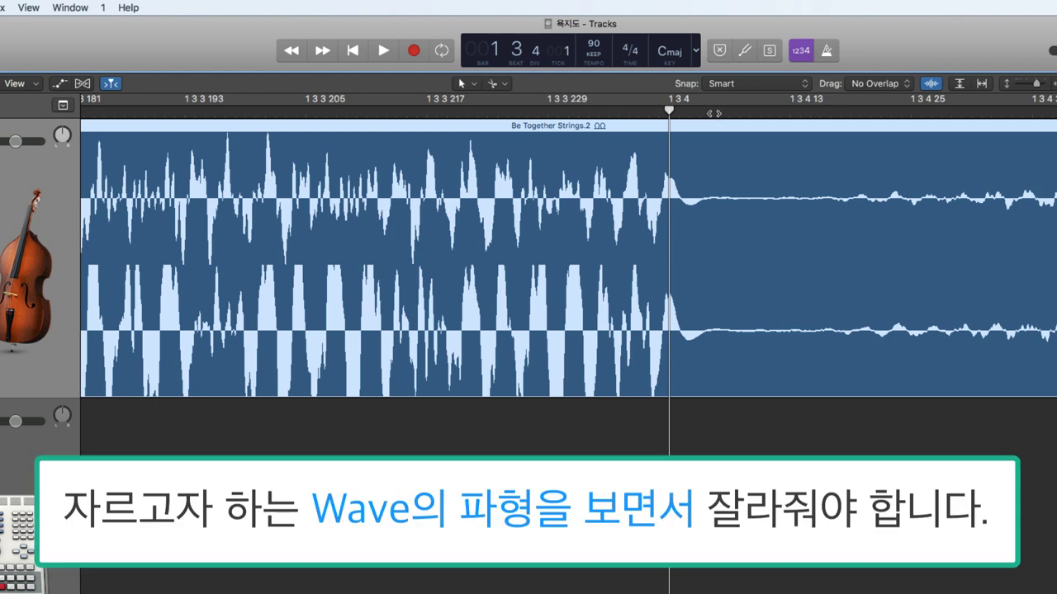
drag(713, 112, 720, 112)
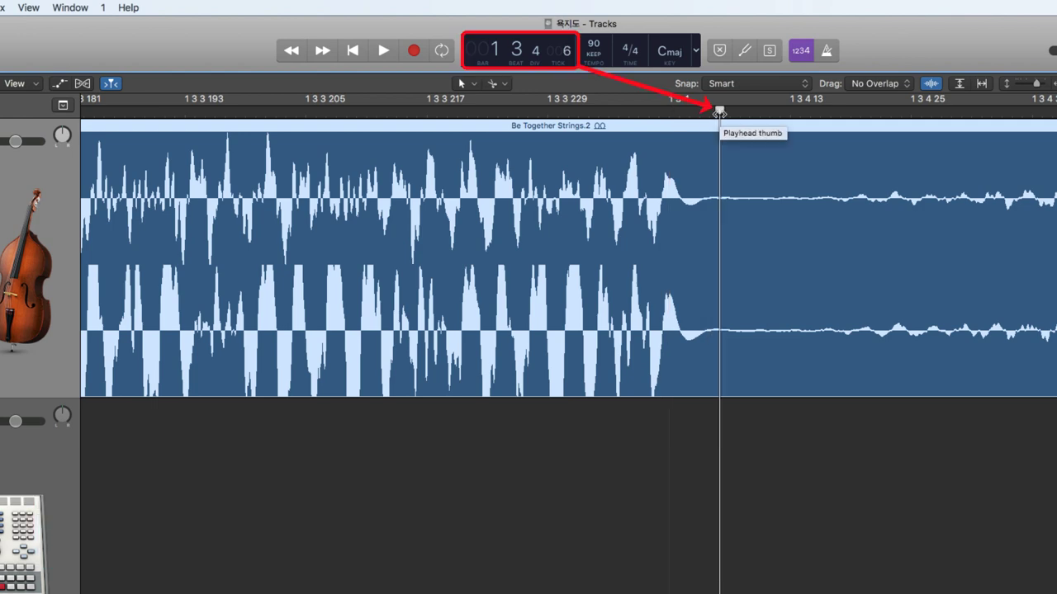
click(722, 215)
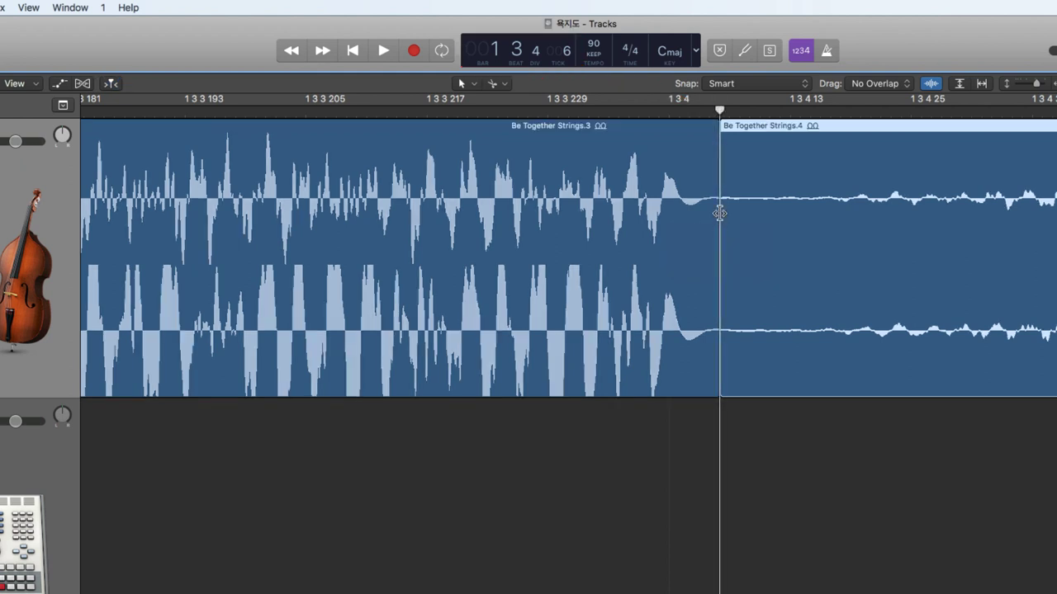
- Place the playhead at the first cut, position 1 3 1 1, and examine the waveform on both sides of it up close
scroll(603, 198, left, 15)
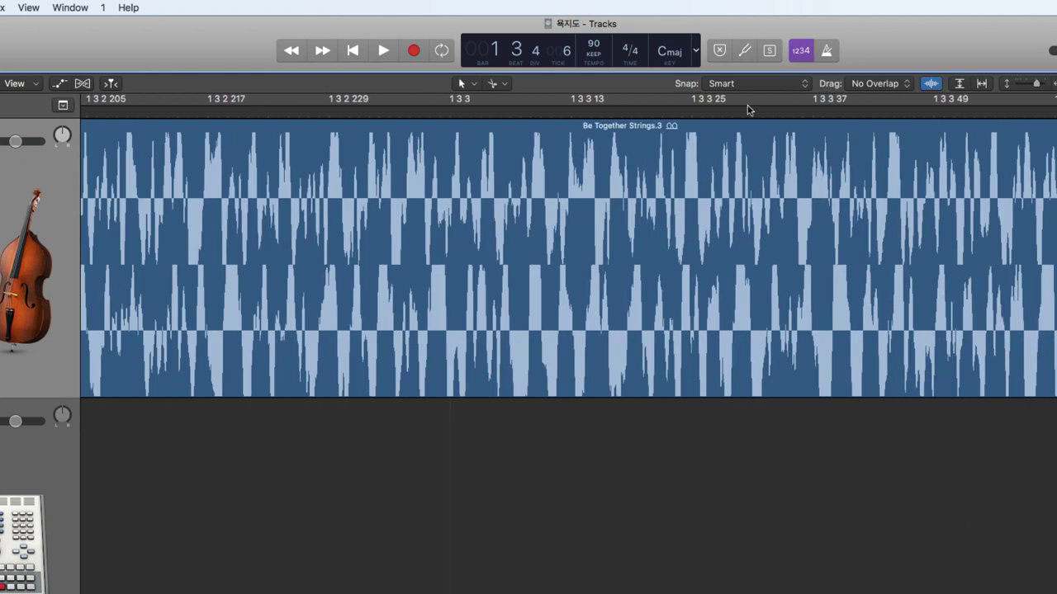
key(super+Left)
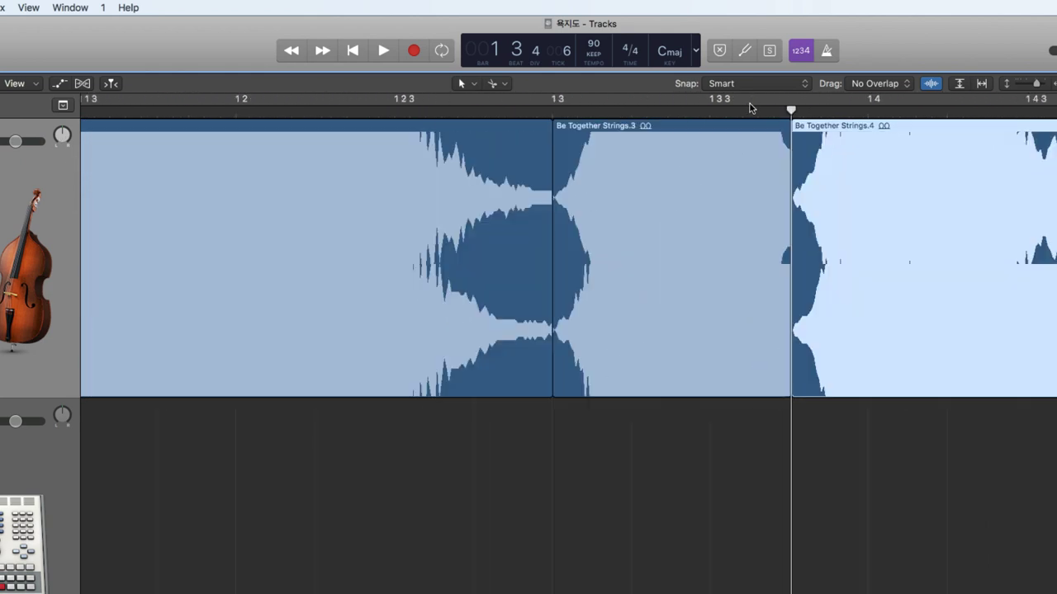
click(549, 111)
key(super+Right)
key(super+Right)
key(super+Right)
key(super+Right)
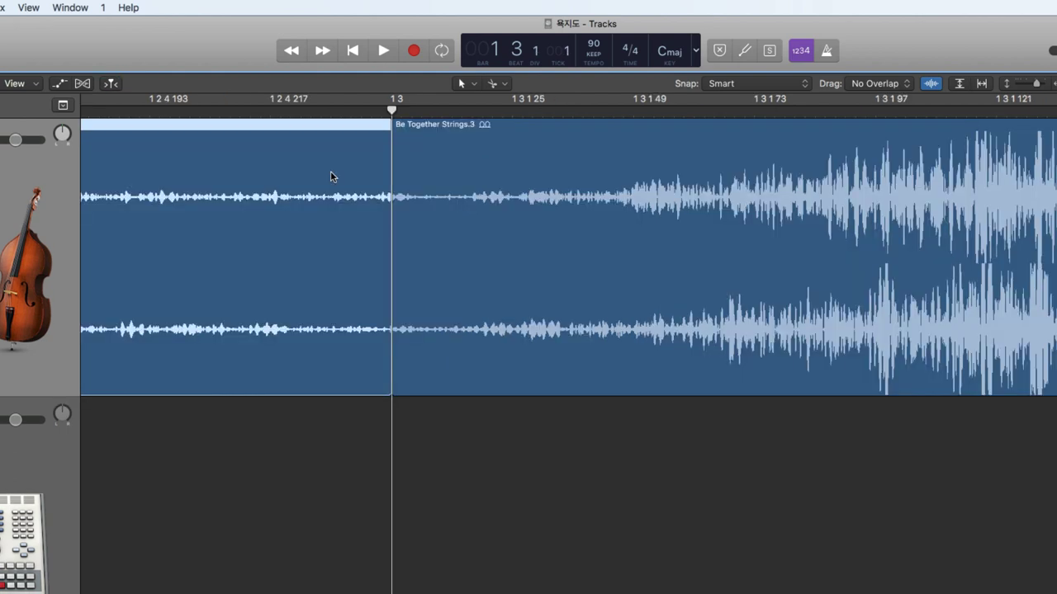
scroll(345, 179, left, 3)
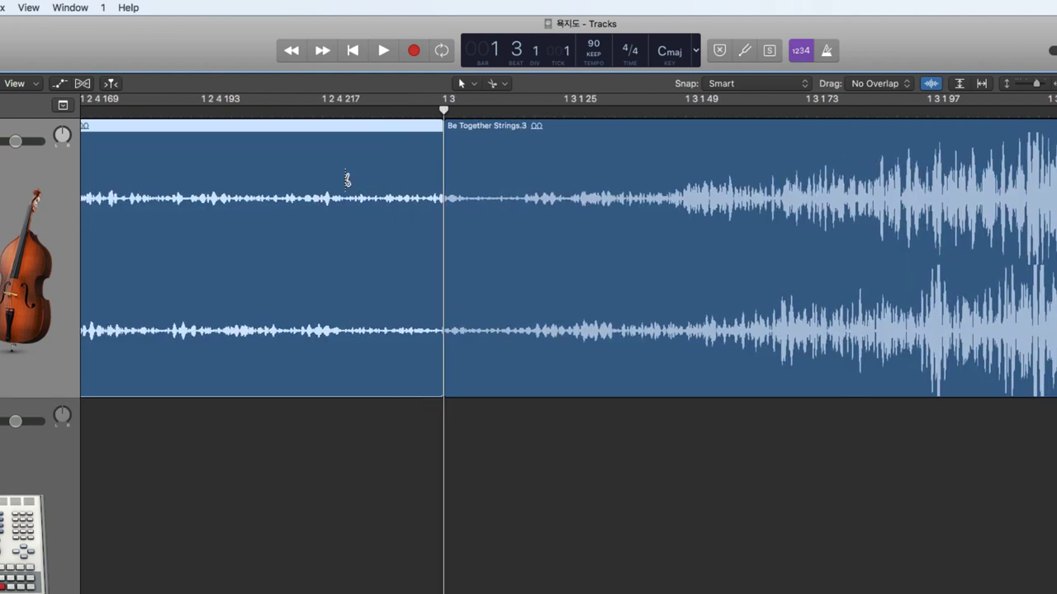
key(super+Right)
key(super+Right)
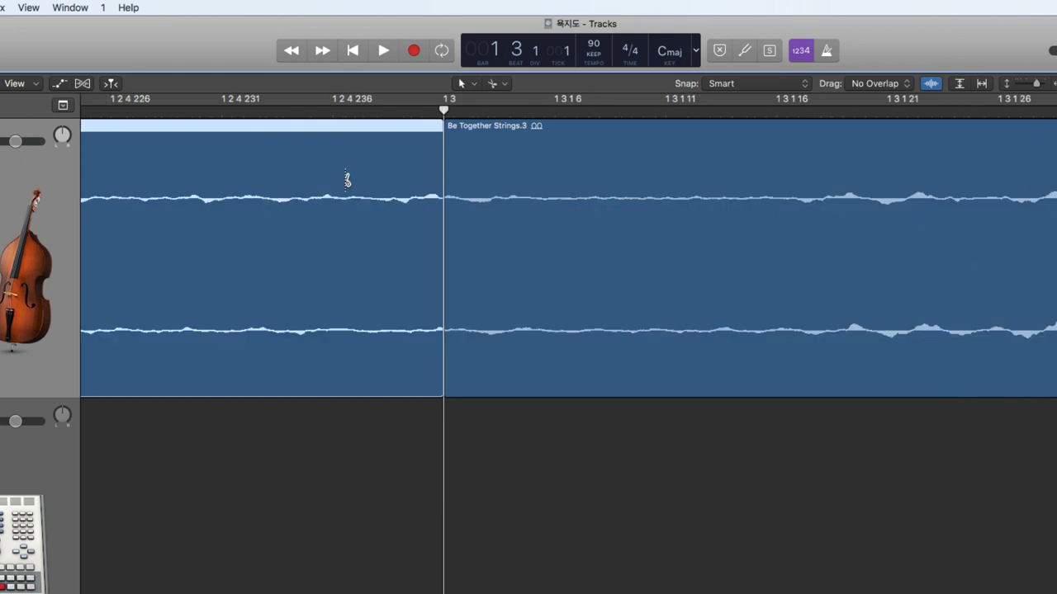
- Play the strings passage across the first cut several times, starting shortly before position 1 3 1 1
key(super+Left)
key(super+Left)
key(super+Left)
key(super+Left)
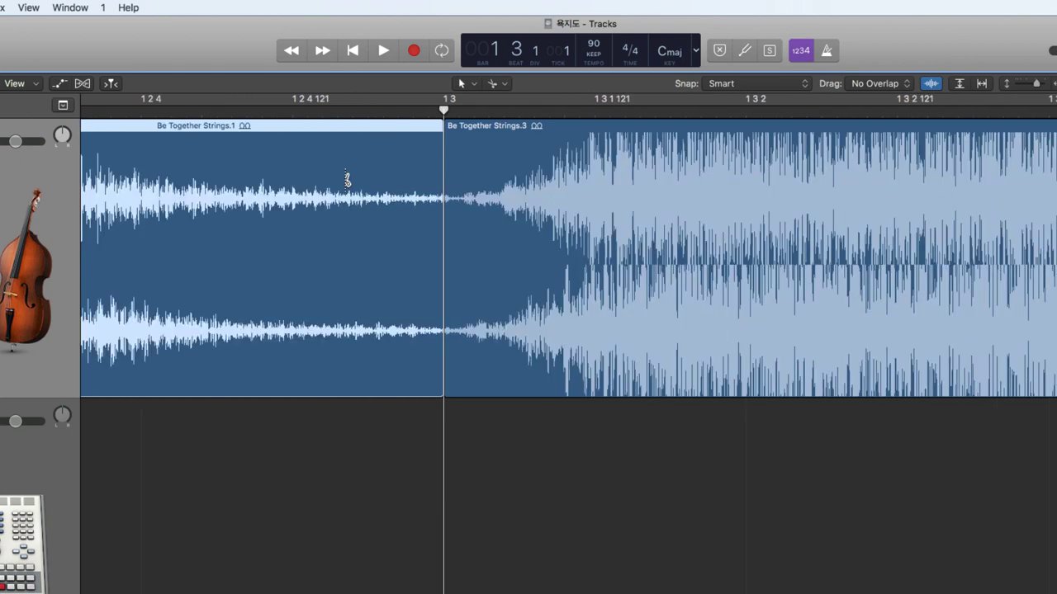
key(super+Left)
key(space)
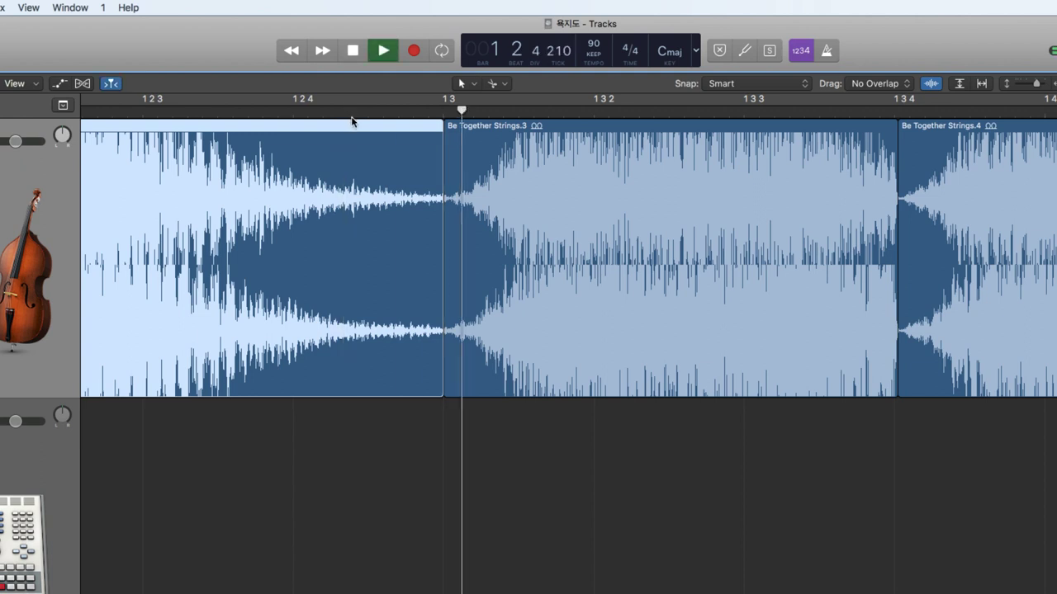
key(space)
click(250, 115)
key(space)
key(space)
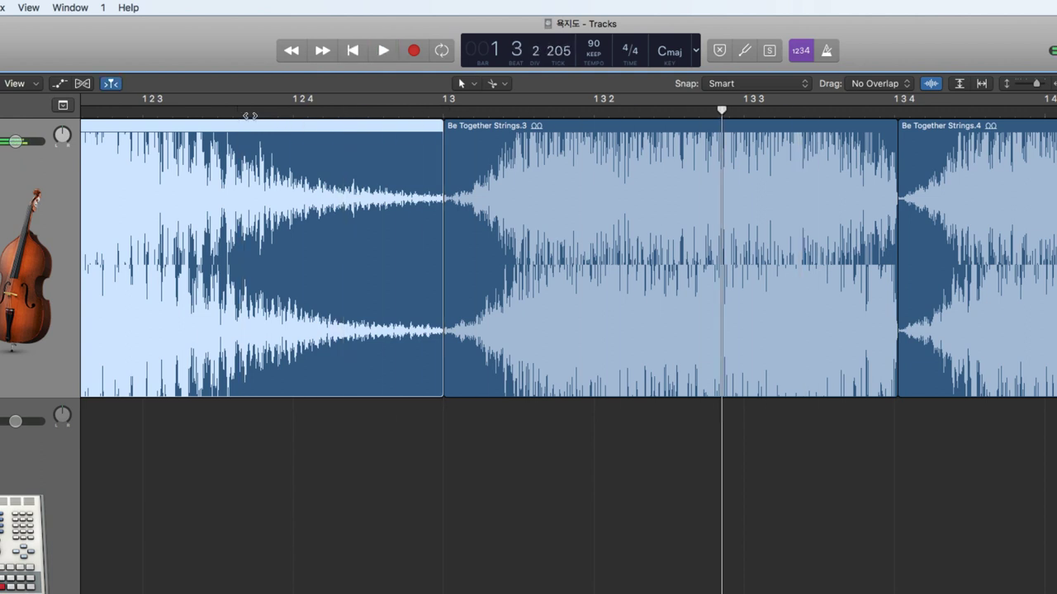
click(250, 116)
key(space)
key(space)
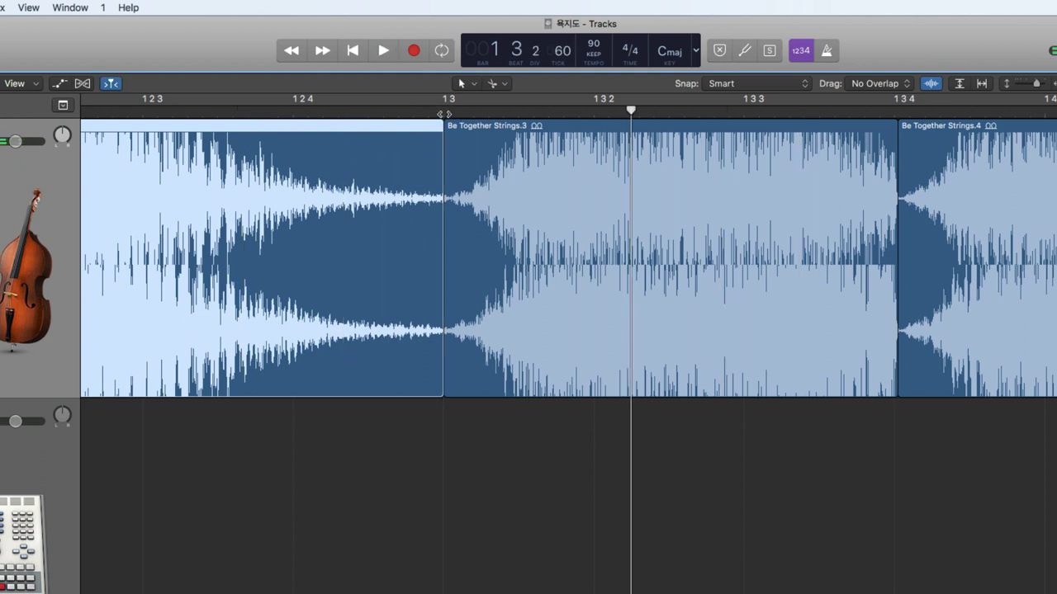
- Place the playhead at position 1 3 1 1 and compare the magnified waveform around the first cut with Waveform Zoom off and on
click(444, 112)
key(super+Right)
key(super+Right)
key(super+Right)
key(super+Right)
key(super+Right)
key(super+Right)
key(super+Right)
key(super+Right)
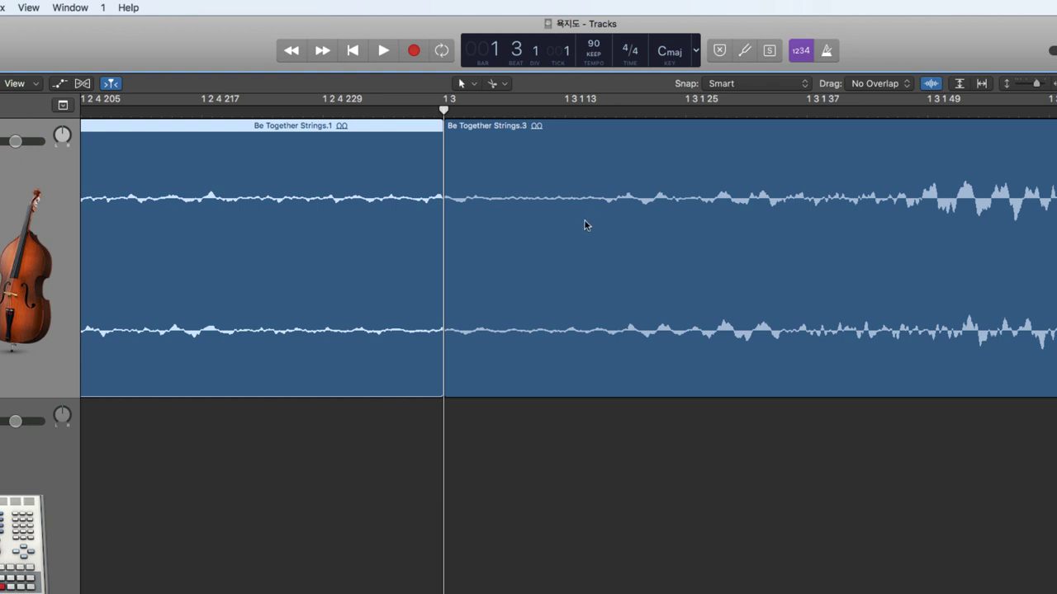
click(931, 84)
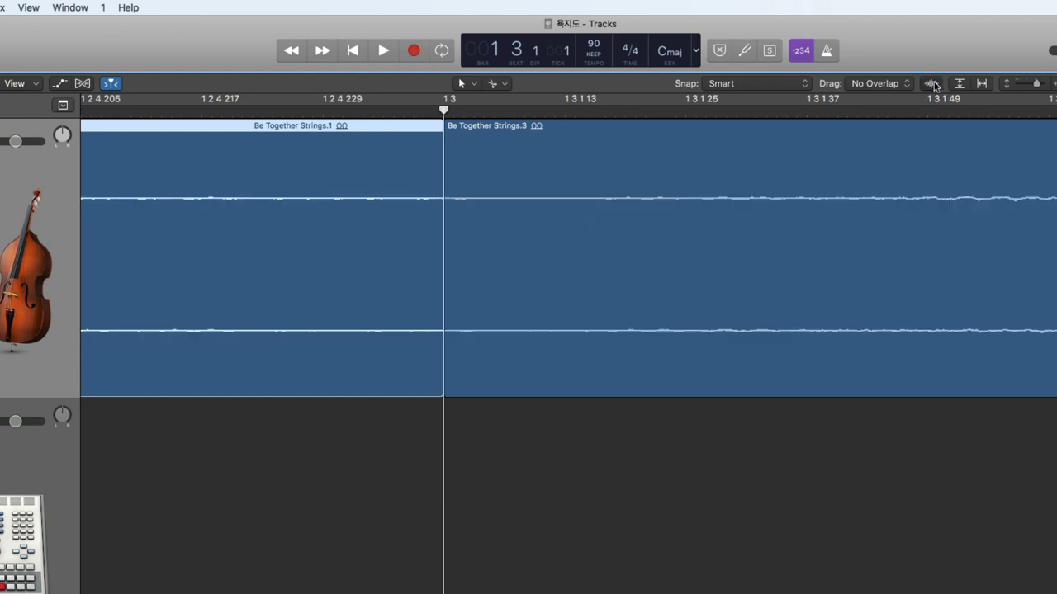
drag(934, 86, 938, 33)
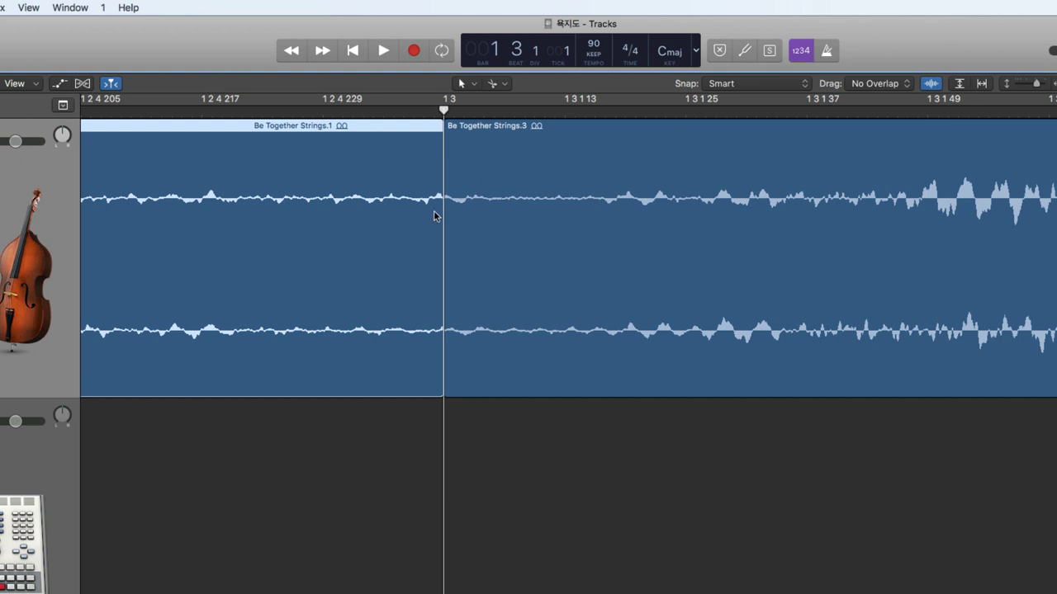
- Place the playhead at position 1 3 1 10 and examine the quiet waveform between the first cut and that point
click(533, 111)
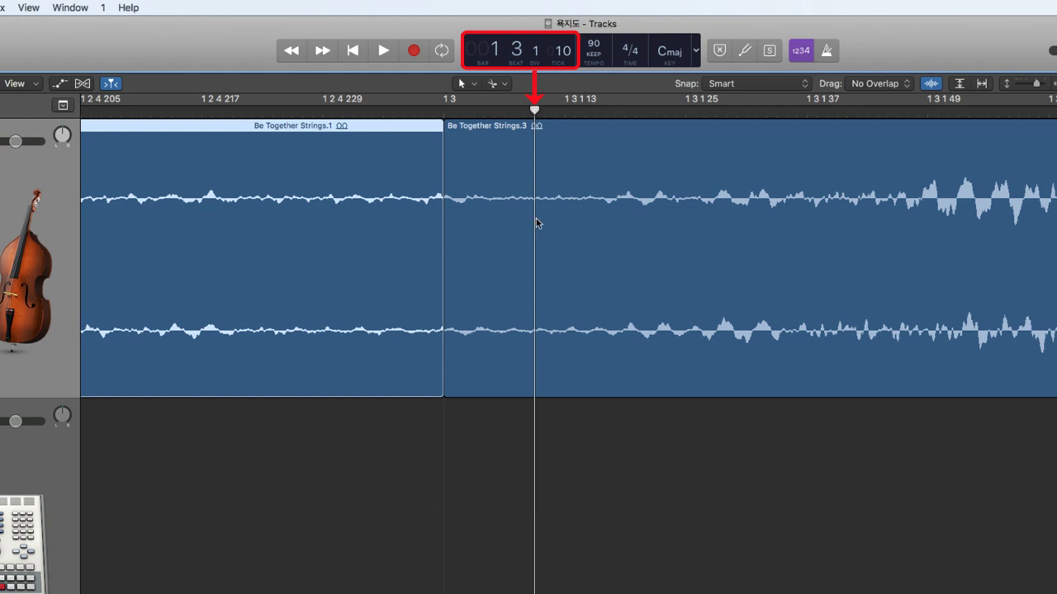
click(490, 291)
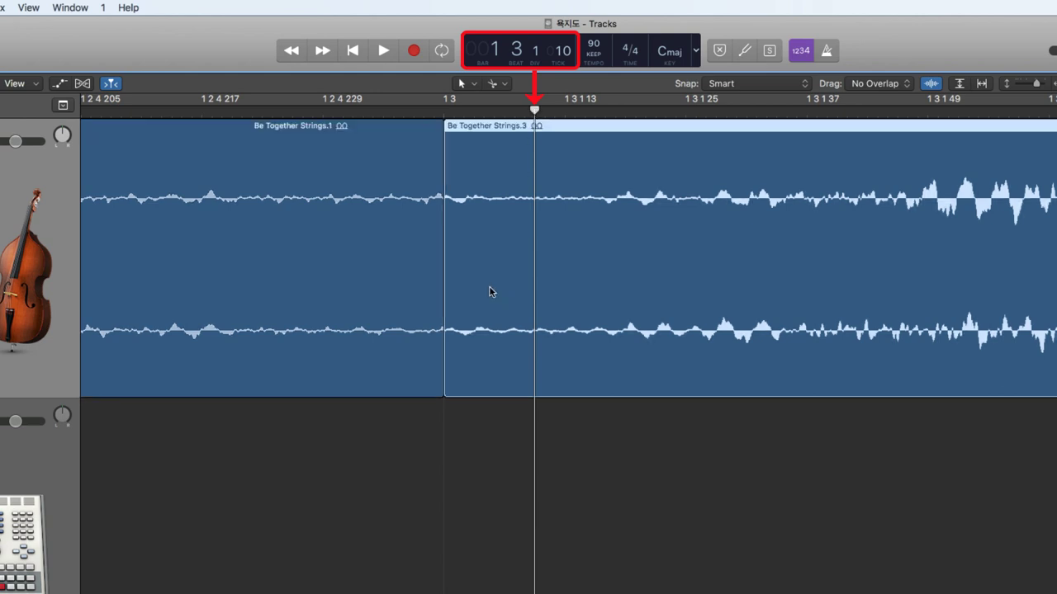
drag(448, 300, 535, 314)
- Turn off Waveform Zoom and play the three strings regions from the start of the project
click(930, 83)
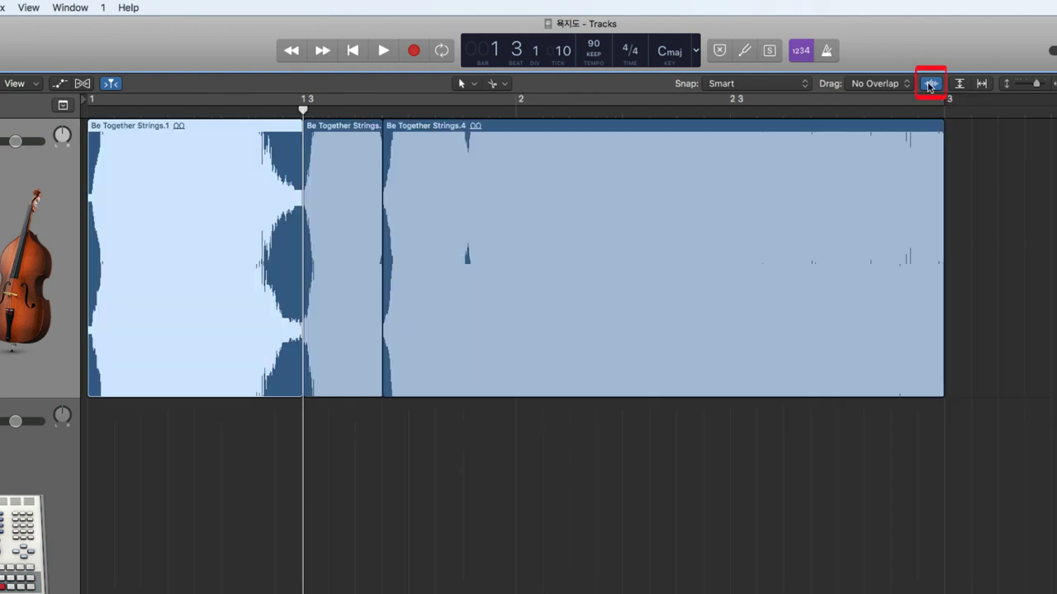
click(930, 85)
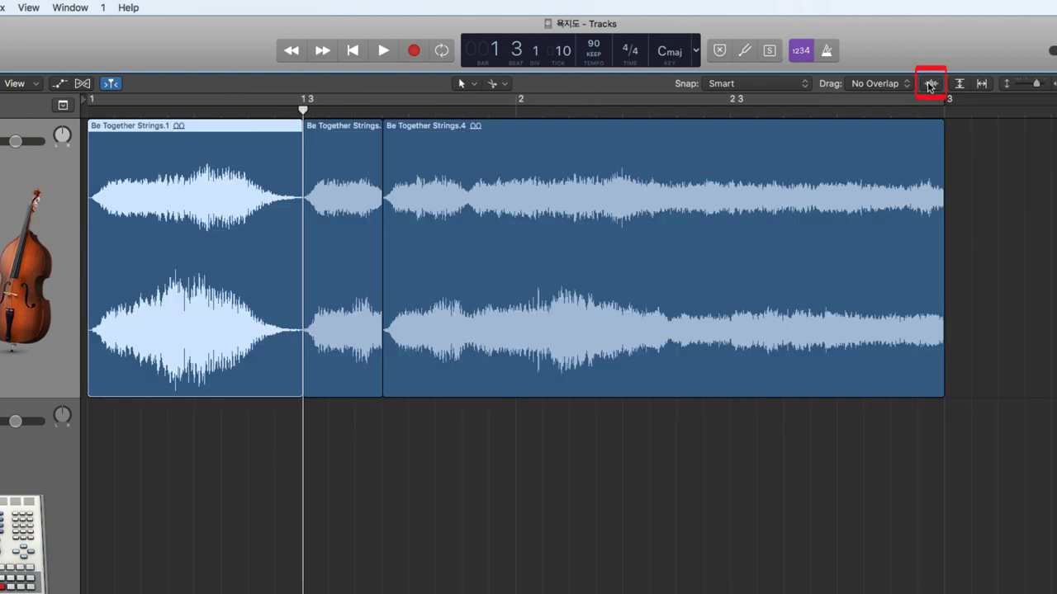
click(352, 51)
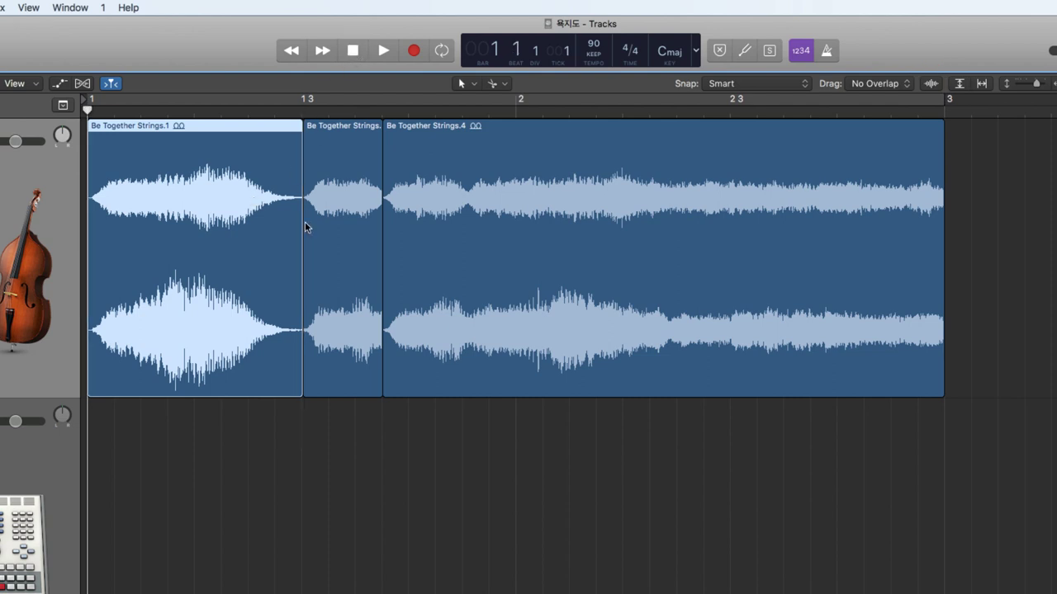
click(331, 213)
click(458, 243)
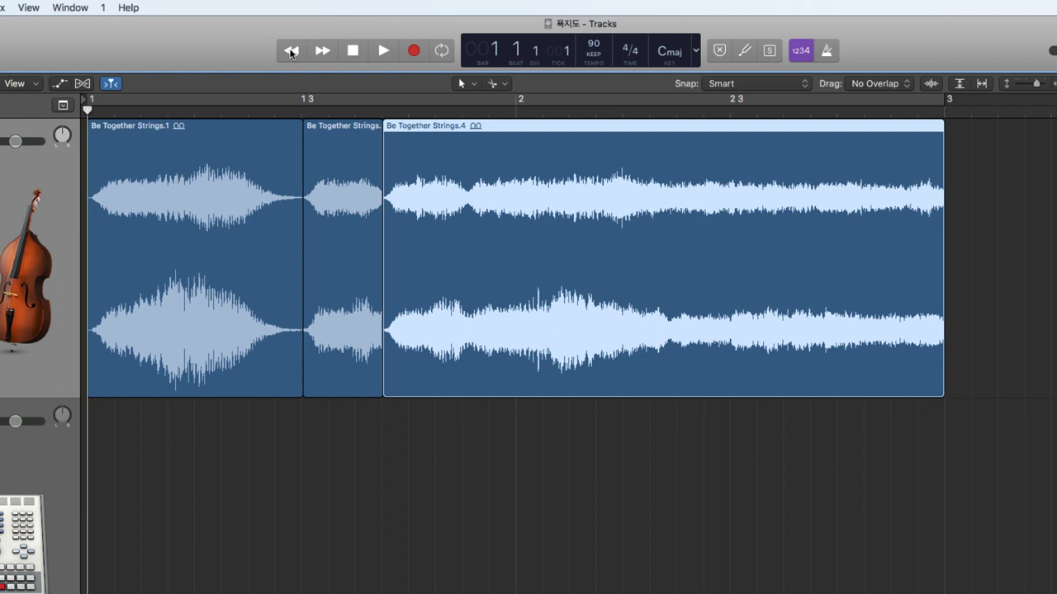
key(space)
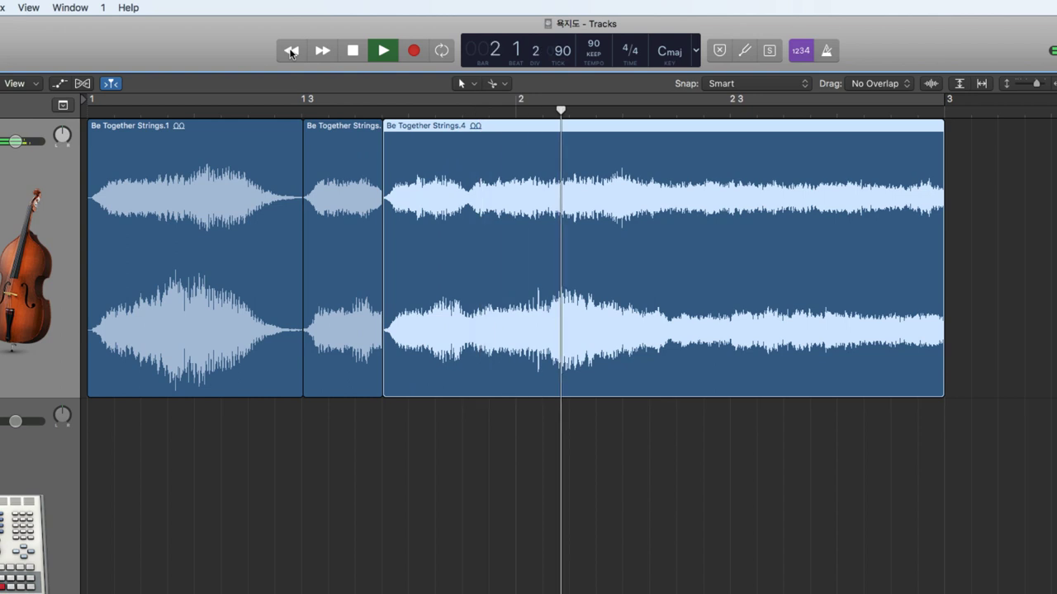
key(space)
- Add a fade-out to the first strings region, starting just over a quarter of the way in, and play it
click(208, 211)
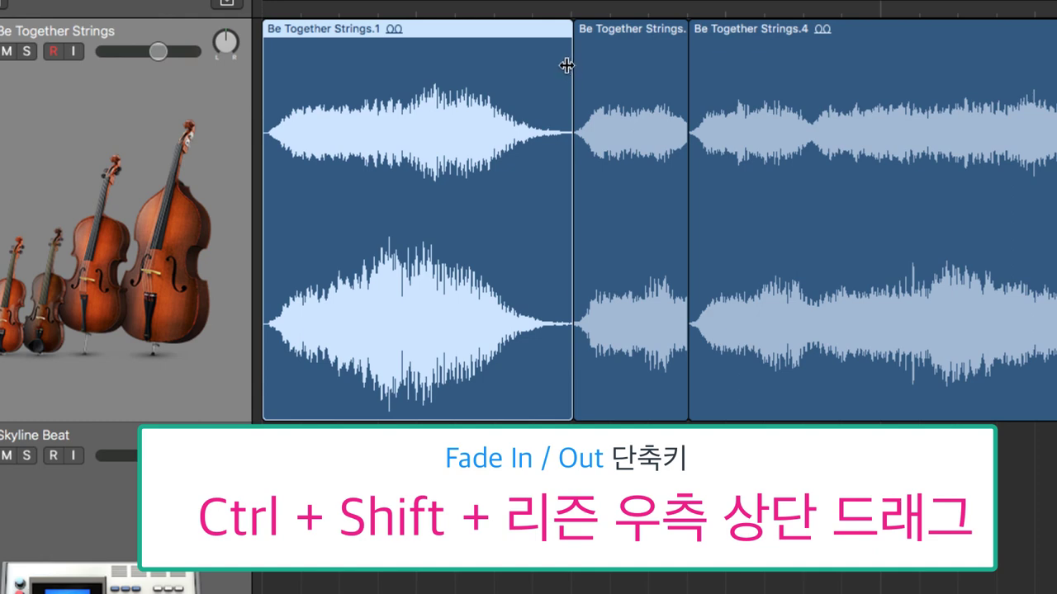
drag(567, 63, 347, 69)
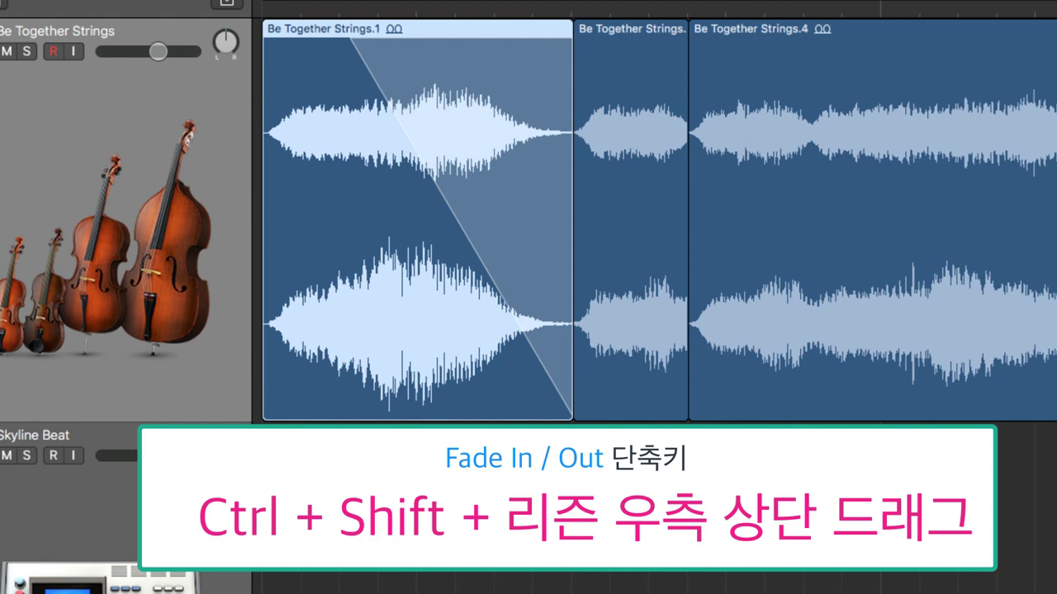
key(space)
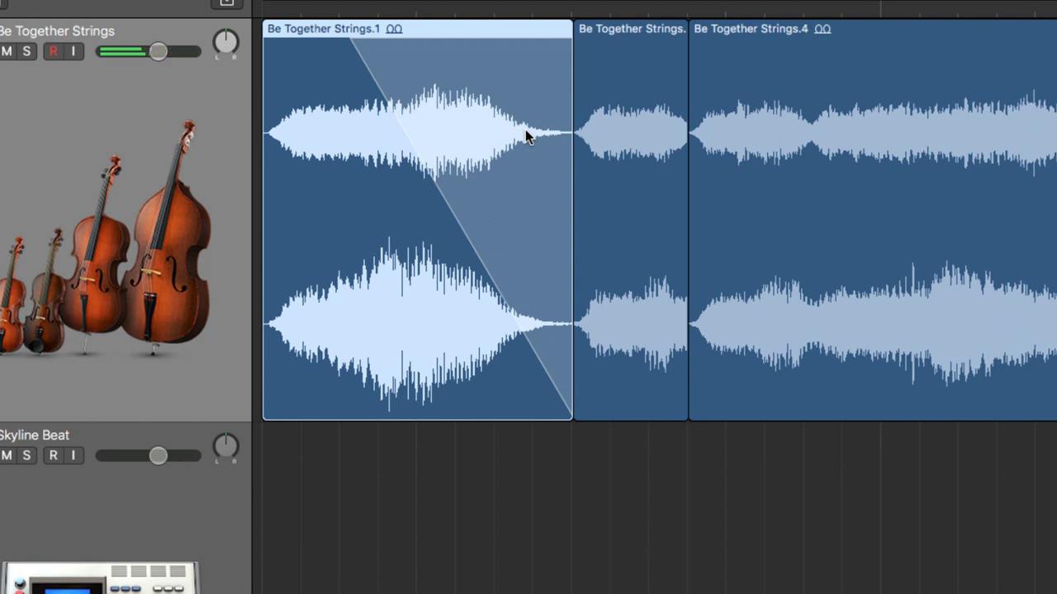
key(space)
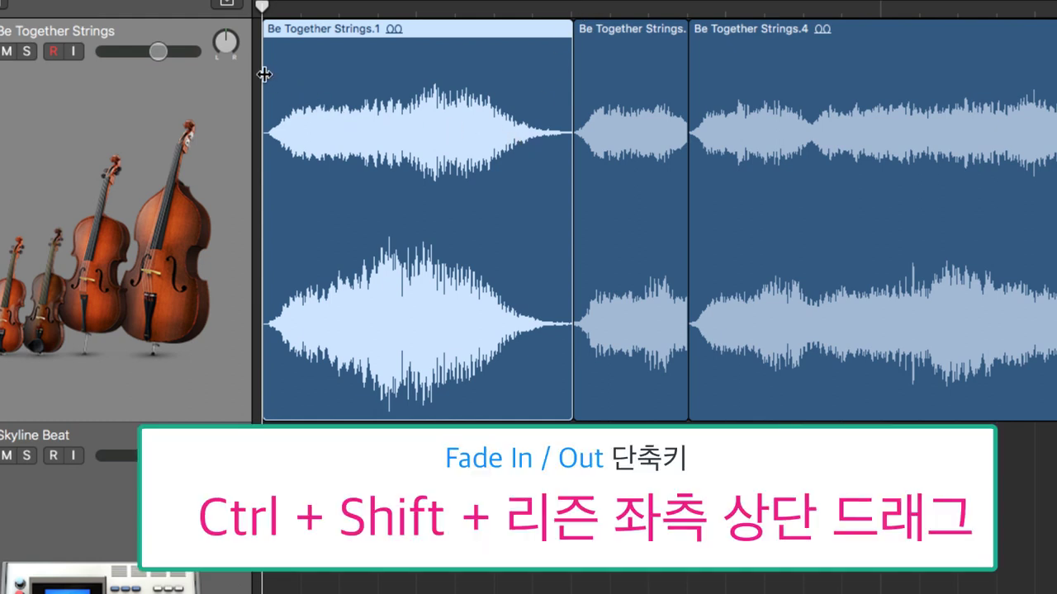
- Add a fade-in spanning the whole first strings region and play it
drag(264, 74, 570, 94)
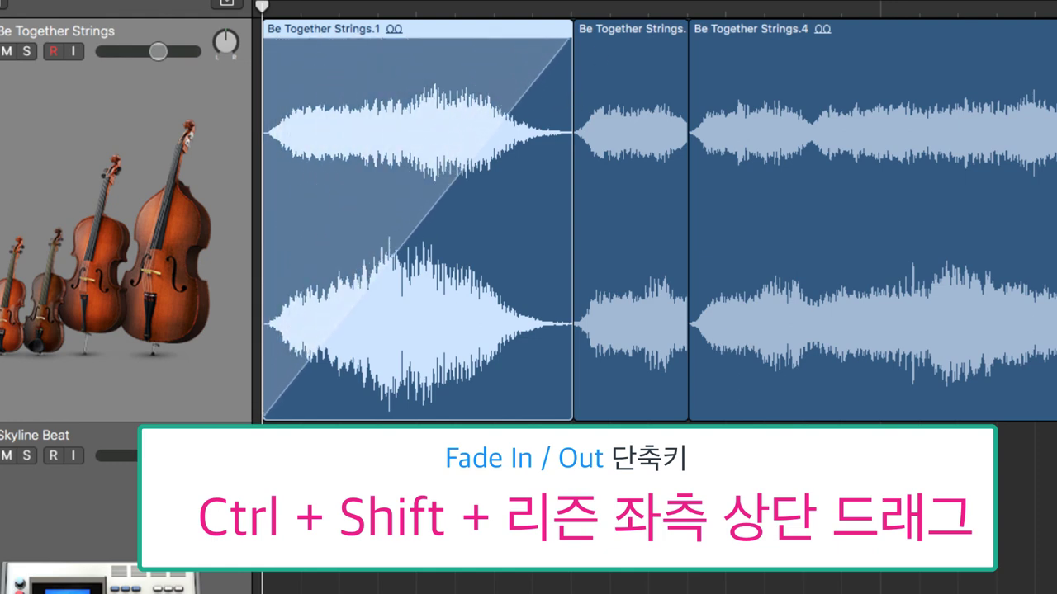
key(space)
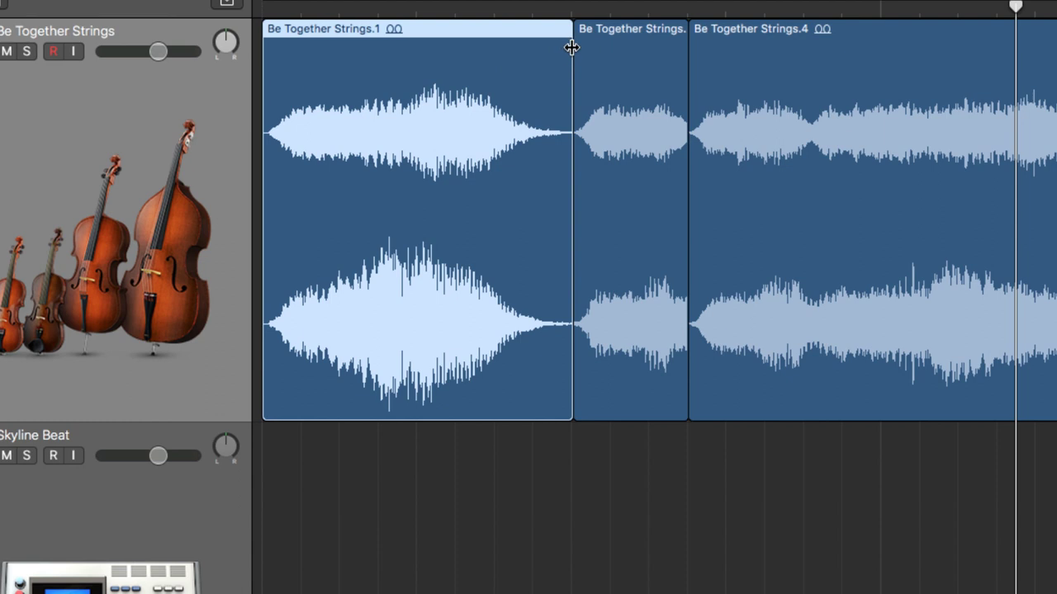
- Try a fade-out over the second half of the first strings region, and compare playback with and without it
drag(571, 48, 420, 52)
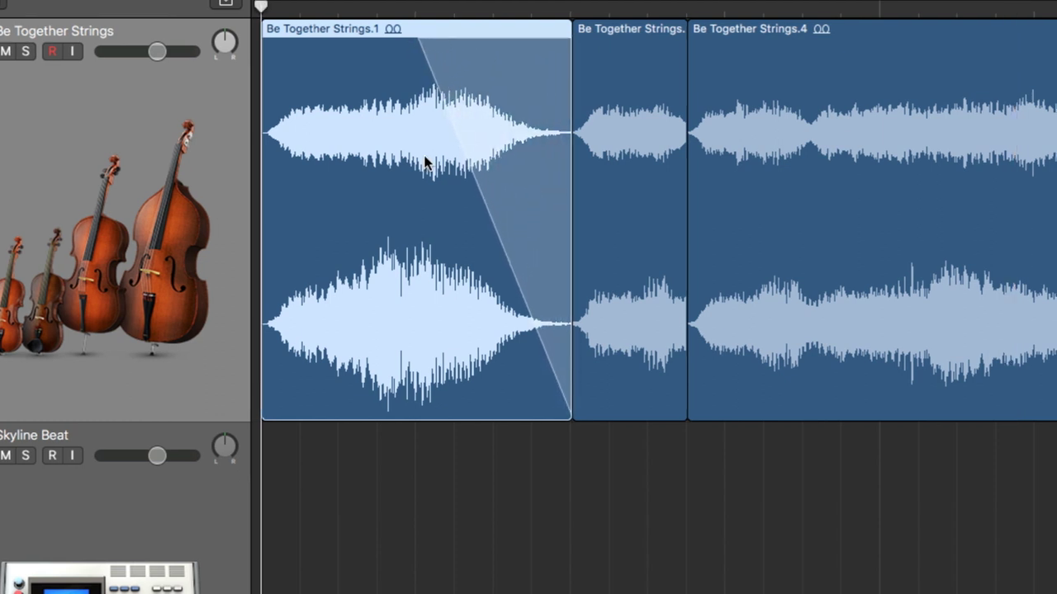
key(space)
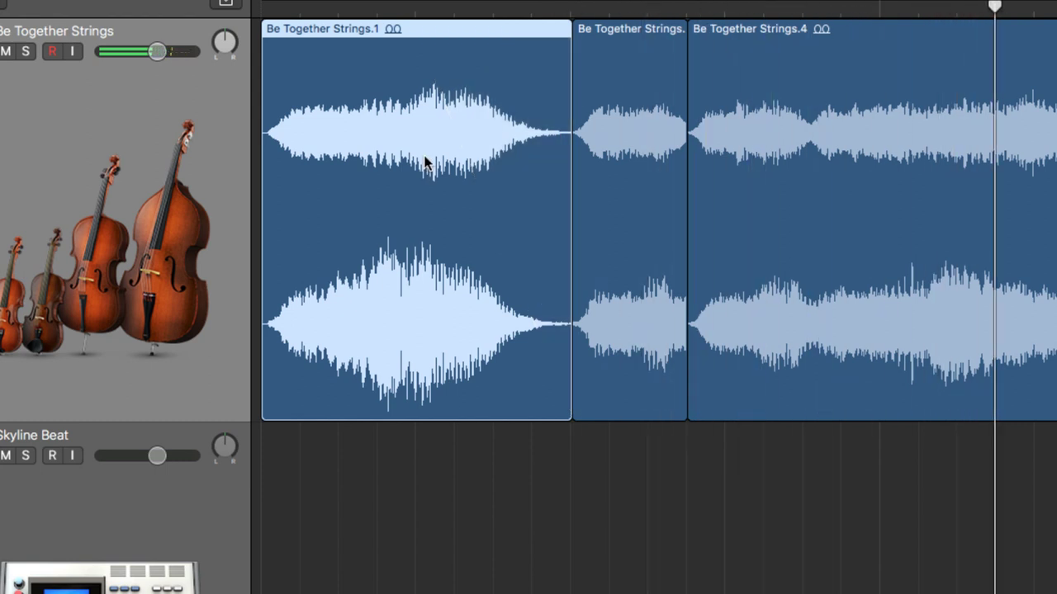
key(space)
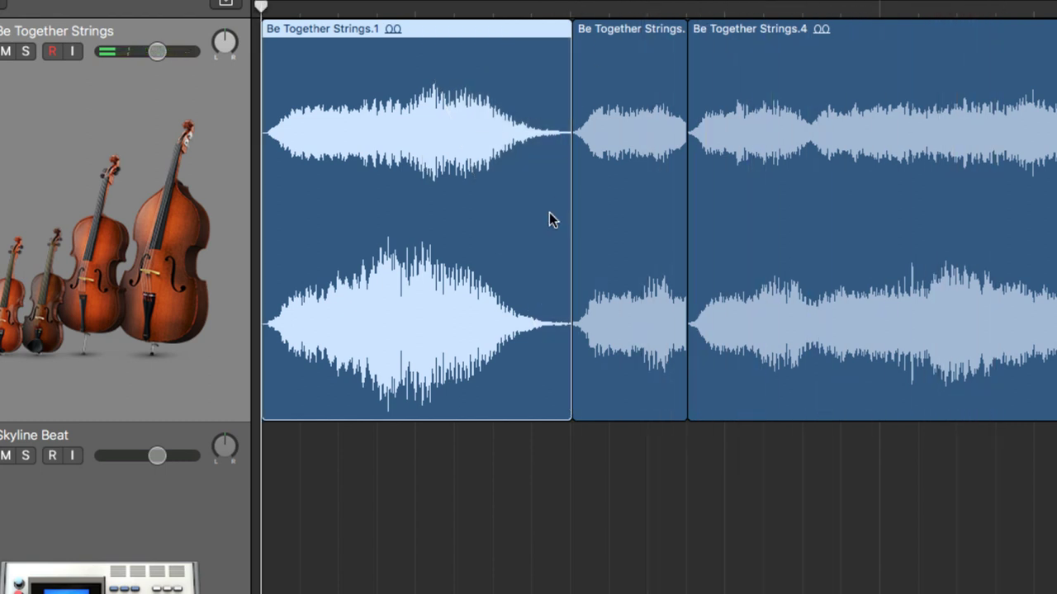
key(space)
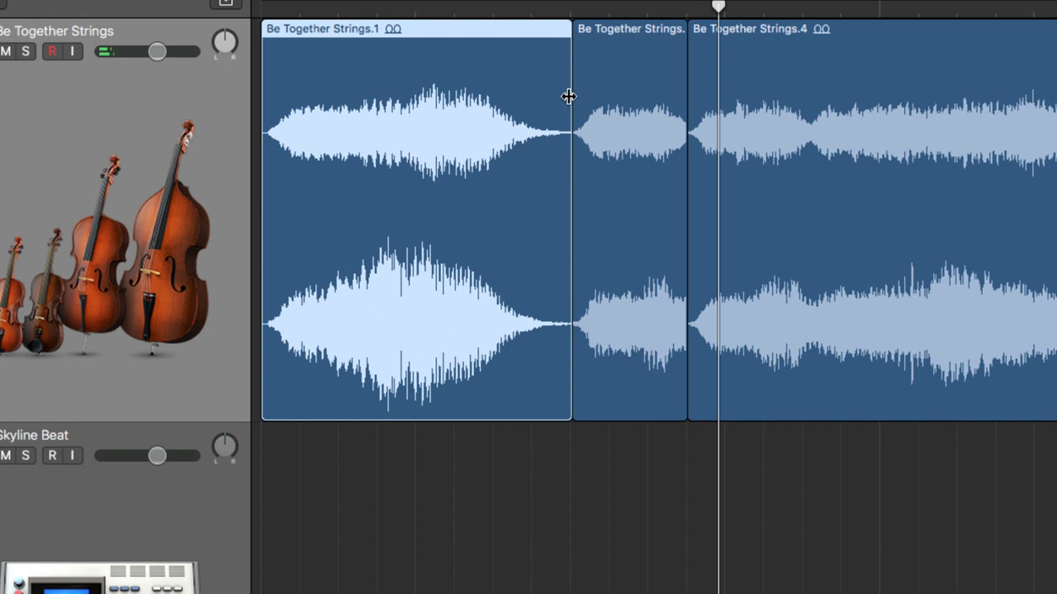
- Add a fade-out of about 664 to the end of the first strings region and play the result
drag(569, 95, 415, 99)
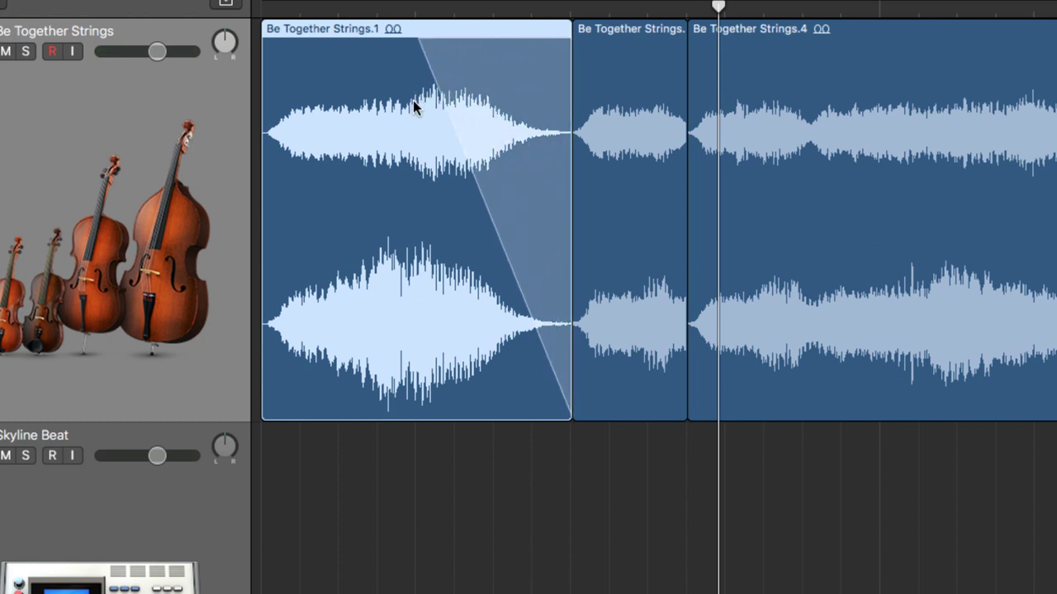
key(space)
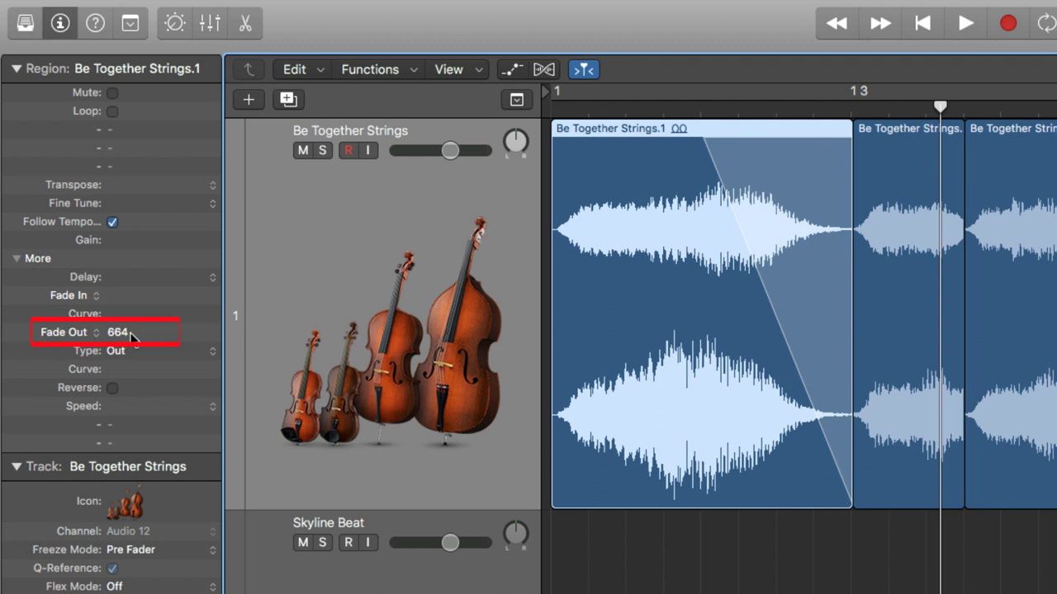
- Try Fade Out values of 592, 1500 and 1200 on the first strings region
drag(130, 333, 161, 331)
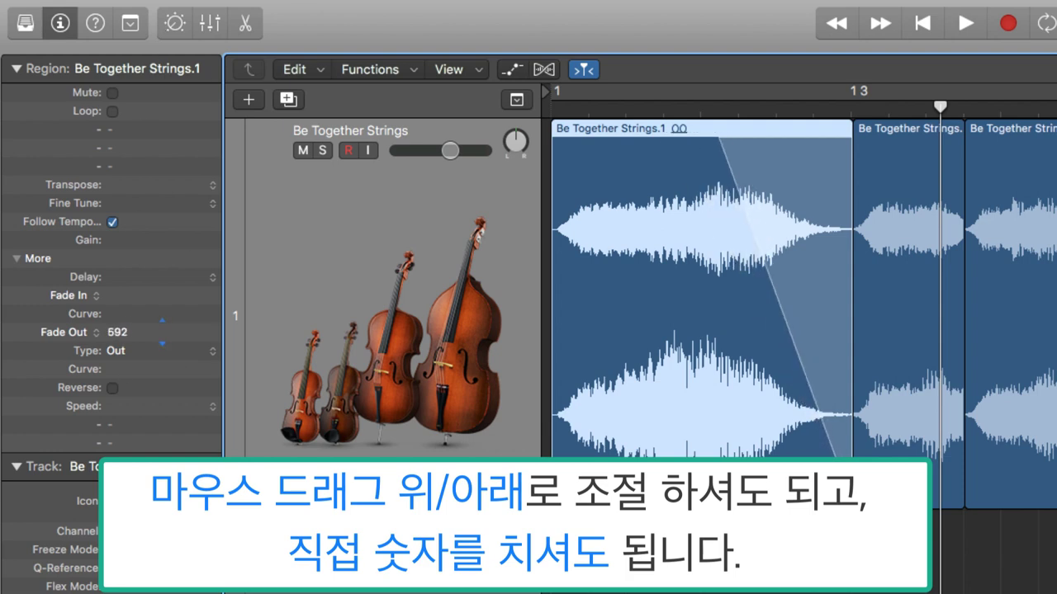
double_click(126, 333)
text(1500)
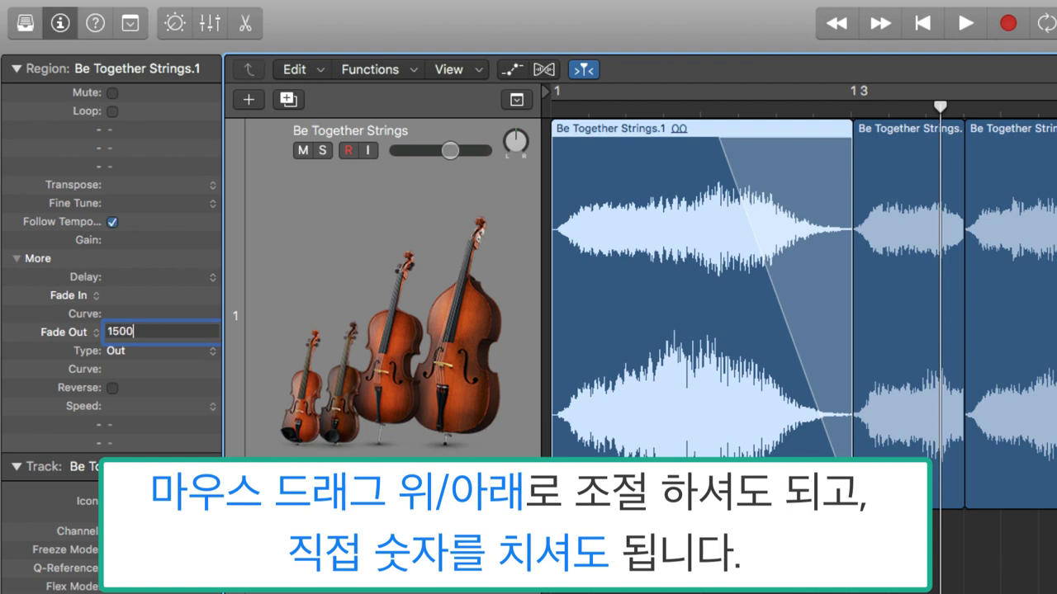
key(Return)
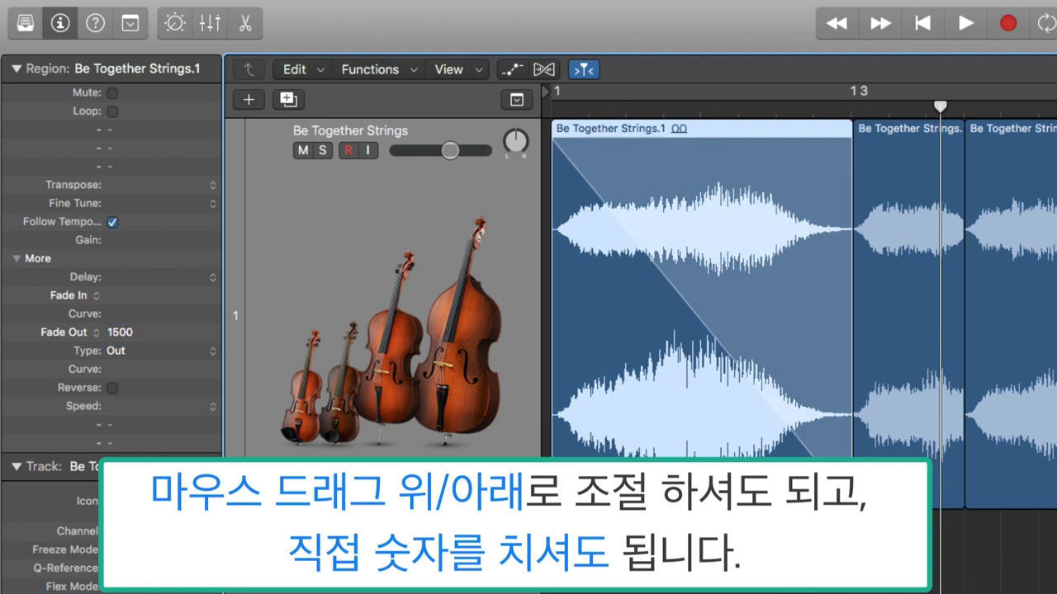
double_click(126, 334)
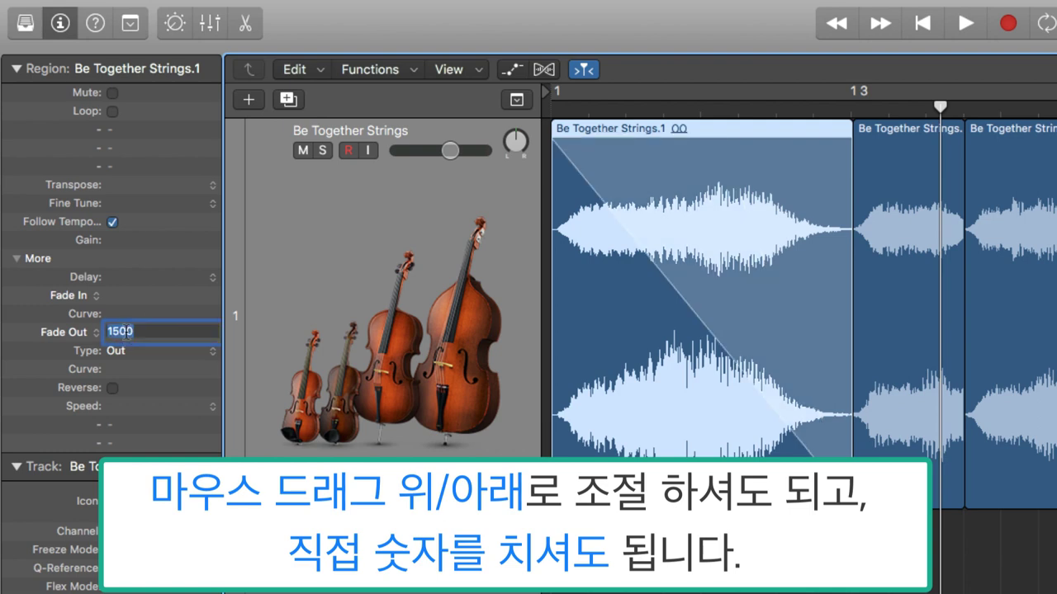
text(1200)
key(Return)
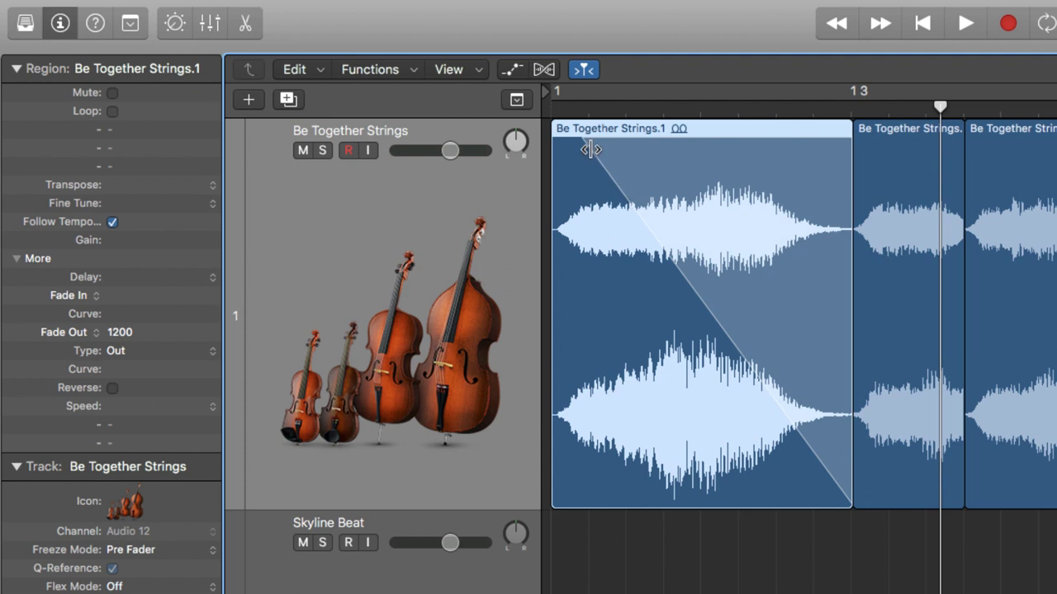
- Shorten the first strings region's fade-out to 677, bend its curve to 50, and return the playhead to the project start
drag(582, 141, 626, 146)
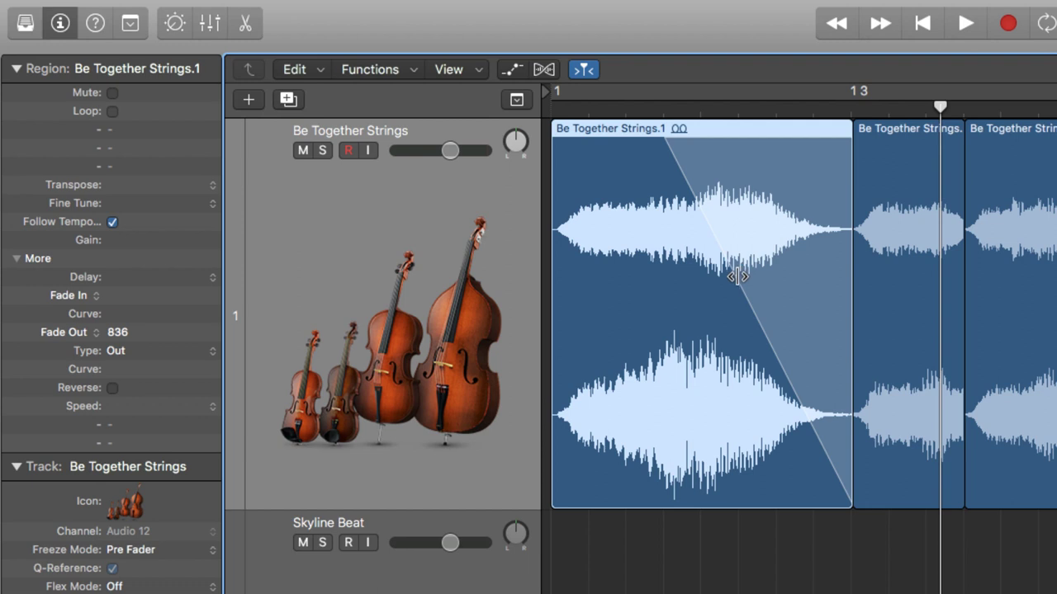
drag(664, 147, 700, 154)
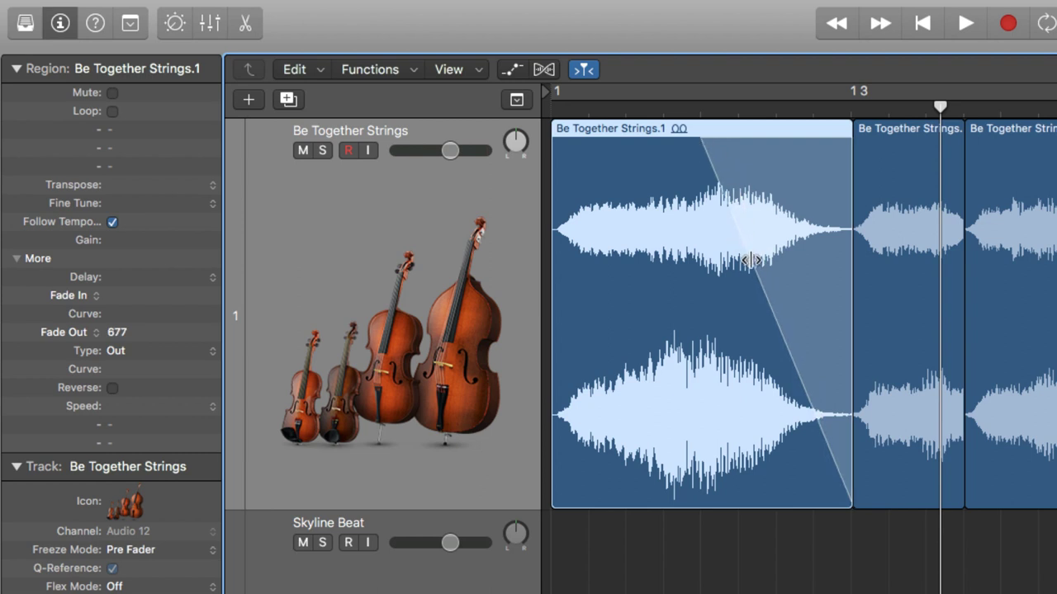
drag(754, 272, 698, 314)
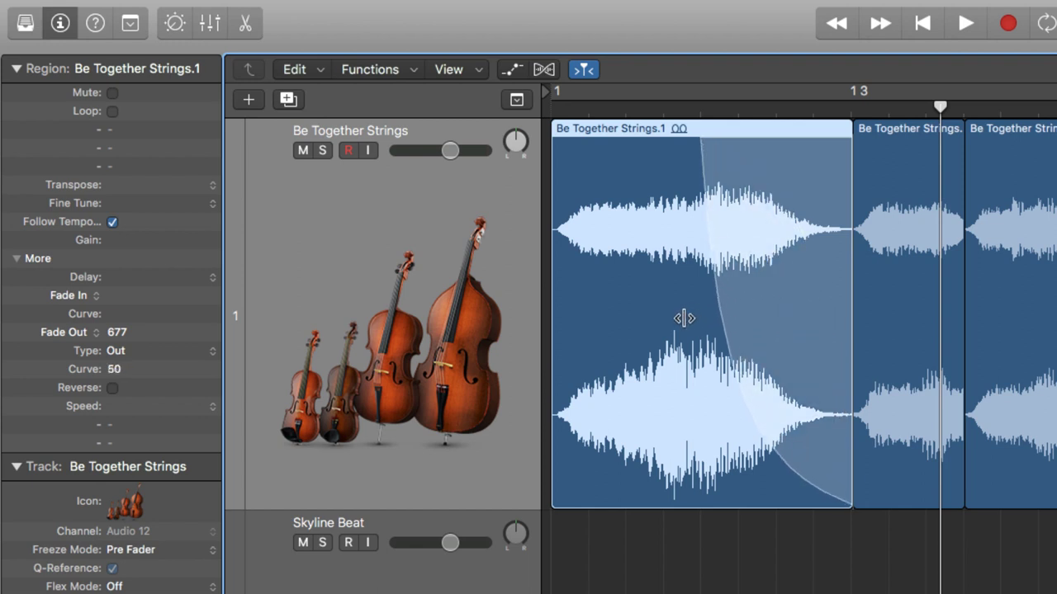
click(922, 24)
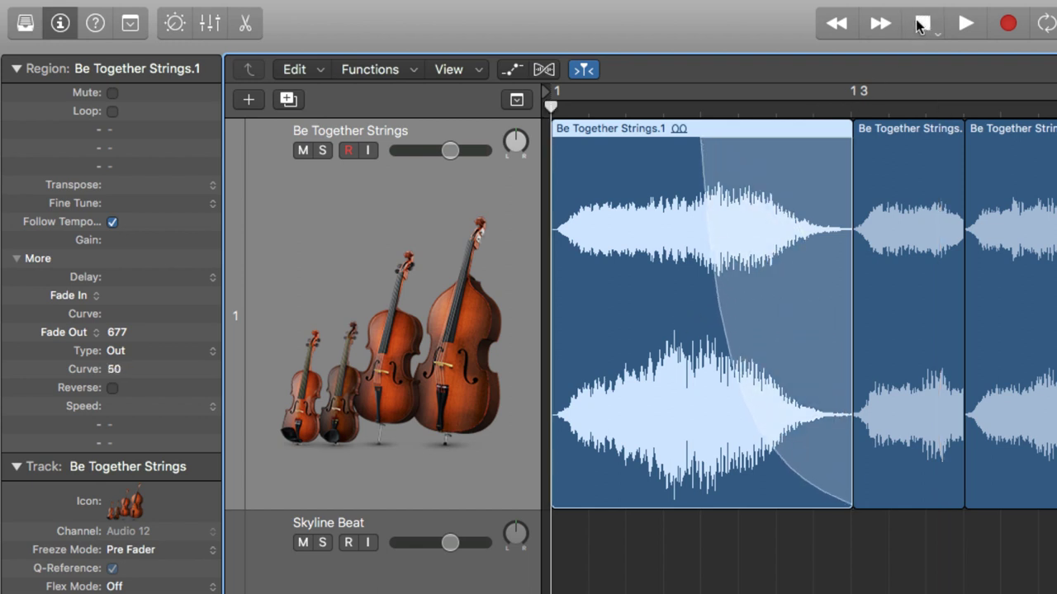
- Play the first strings region's fade, then add an inward-curved fade-out of 241 to the second strings region and play the result
key(space)
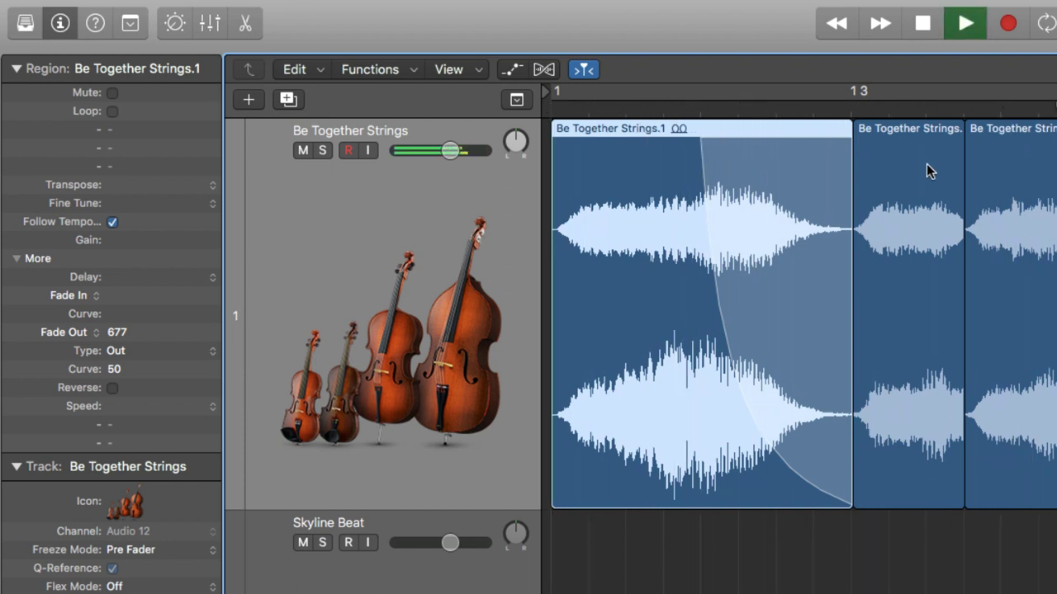
key(space)
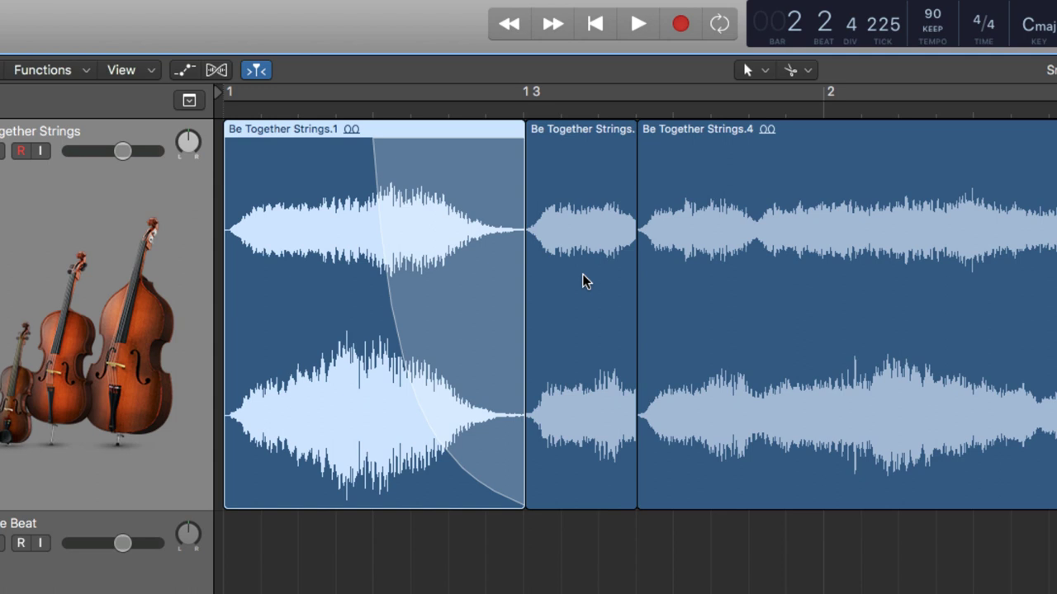
click(582, 277)
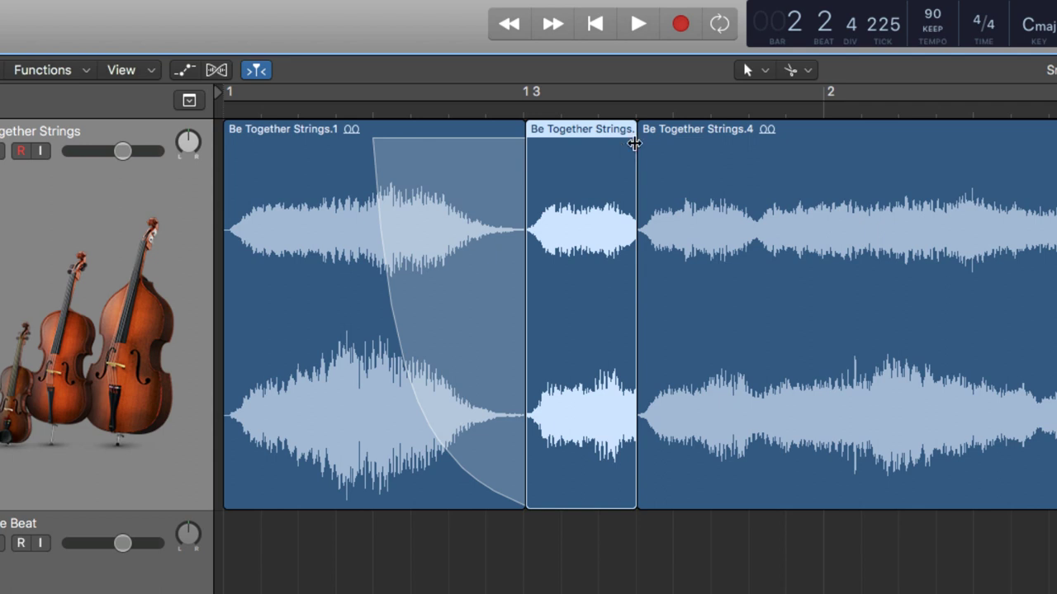
drag(634, 144, 582, 148)
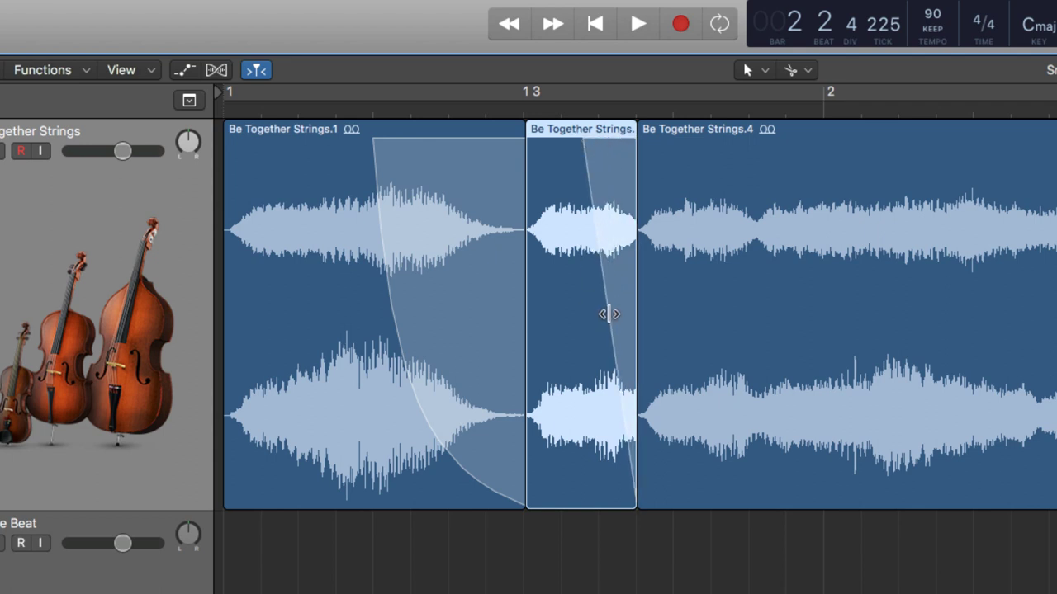
drag(609, 313, 582, 333)
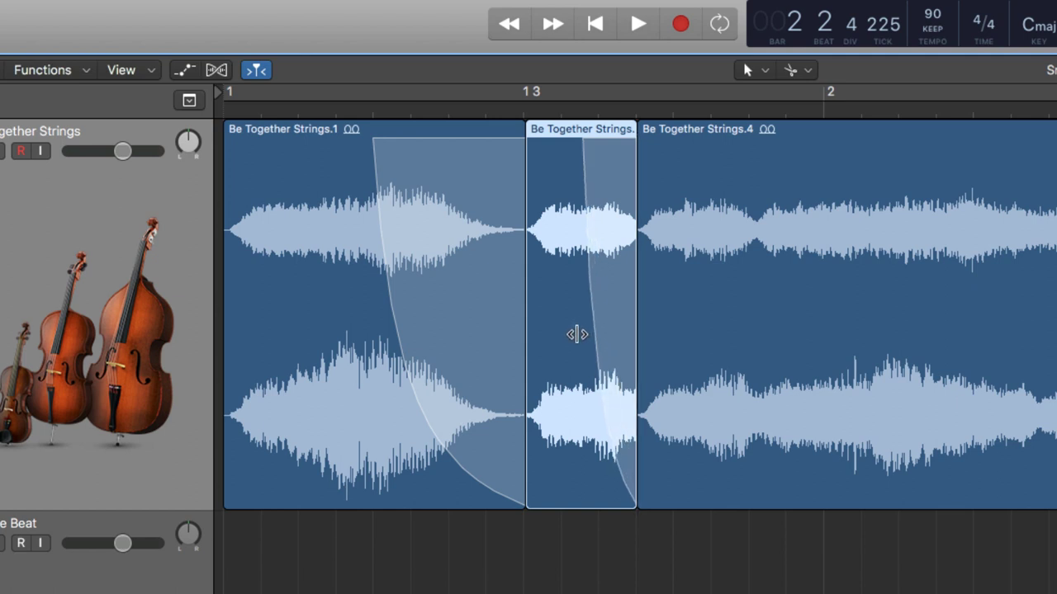
click(596, 24)
key(space)
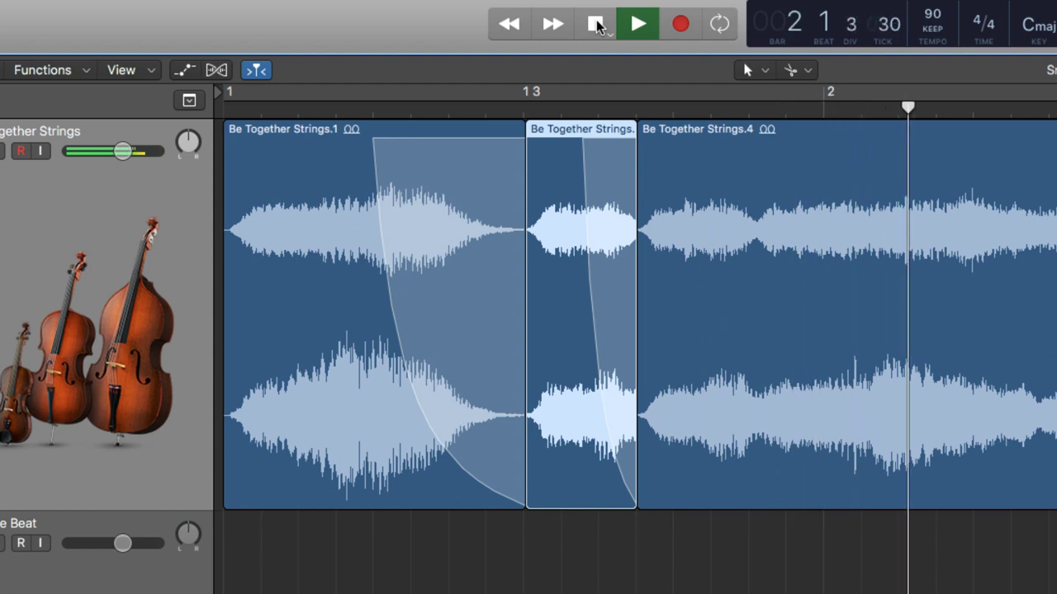
click(596, 24)
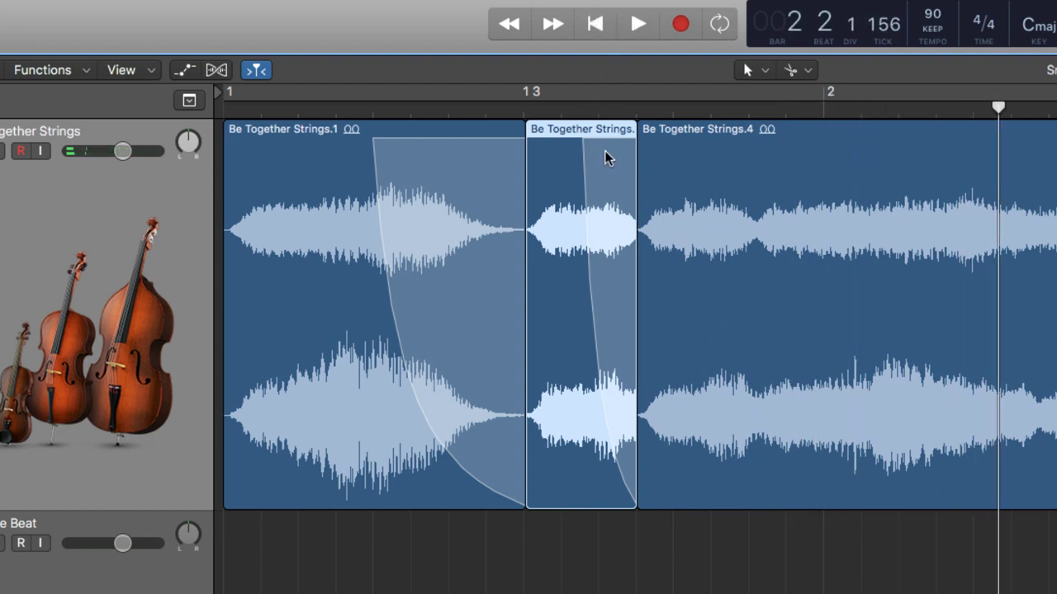
- Bend the second strings region's fade-out curve to -2 and play the intro from the start
drag(594, 323, 640, 294)
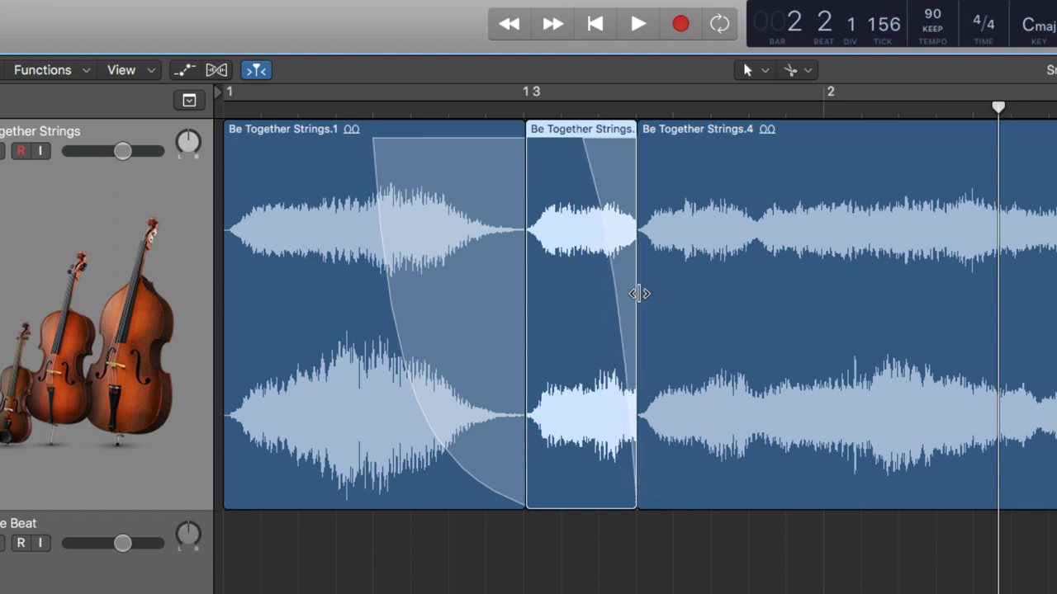
click(594, 23)
key(space)
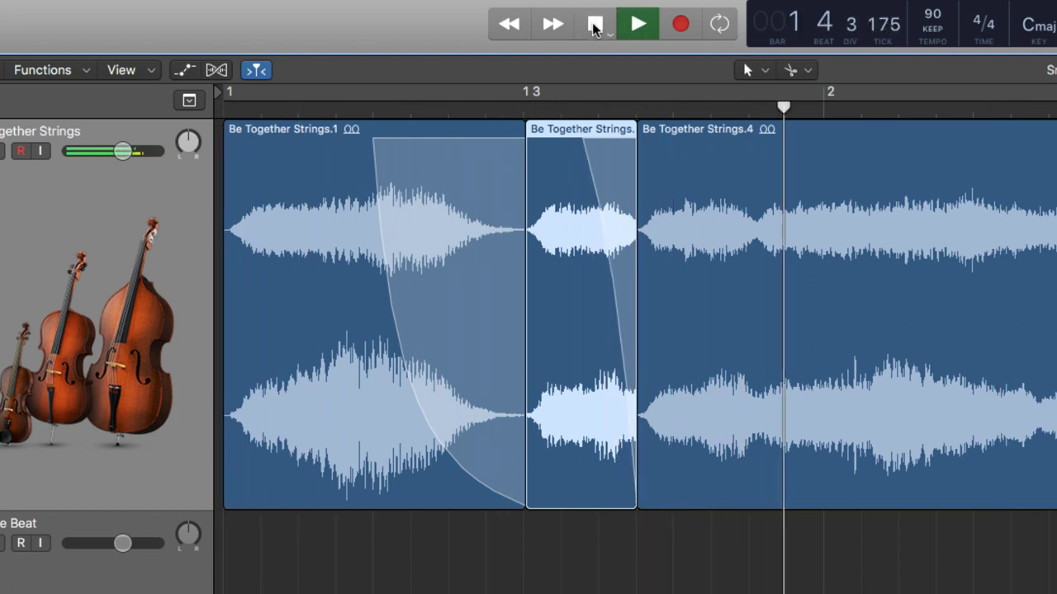
key(space)
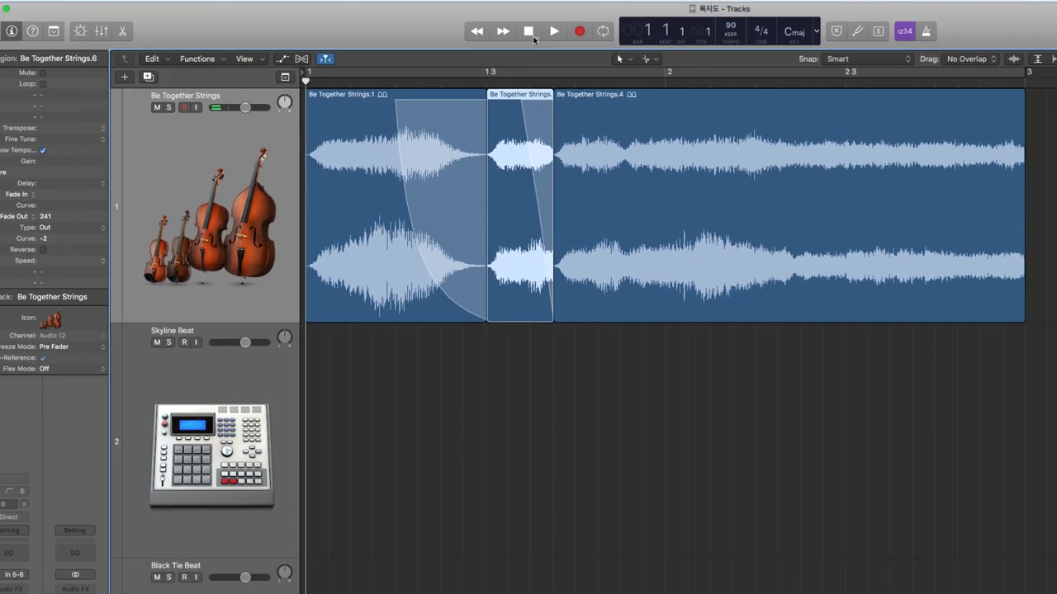
key(space)
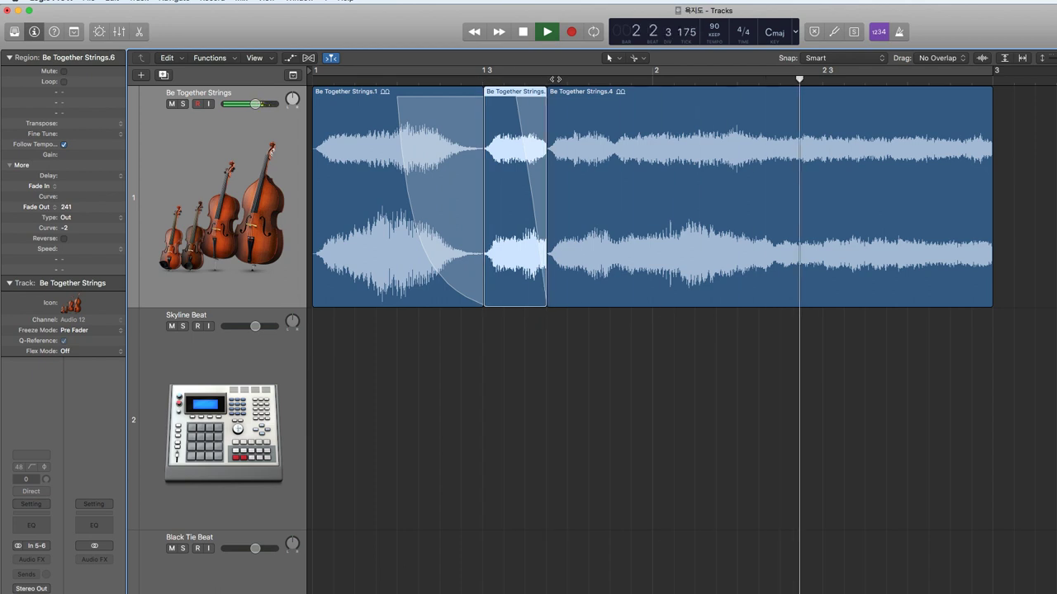
key(space)
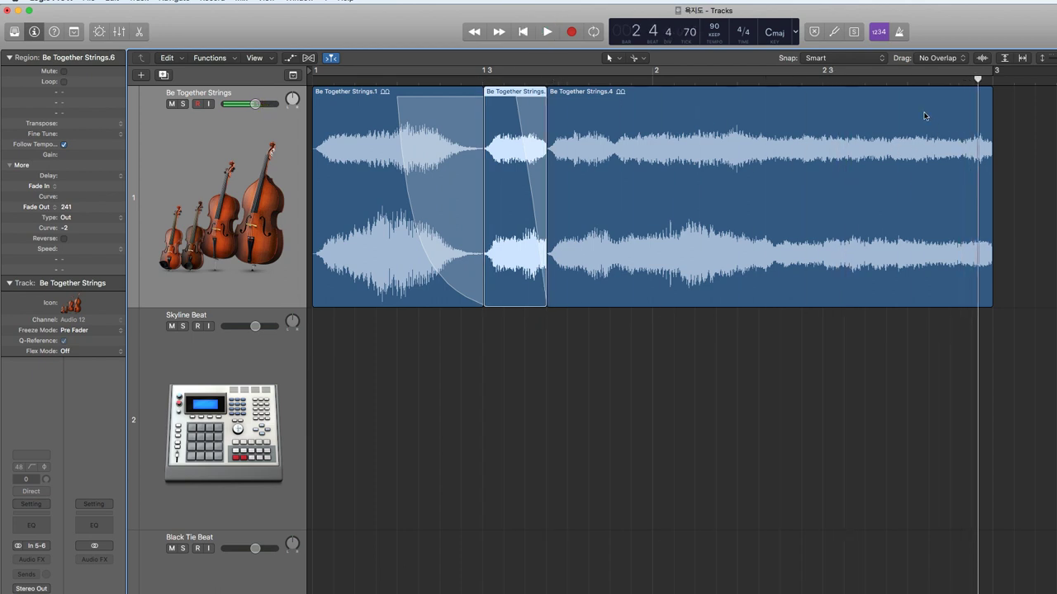
- Add a fade-out of 1328 to the end of the third strings region and play the intro from the start
click(925, 117)
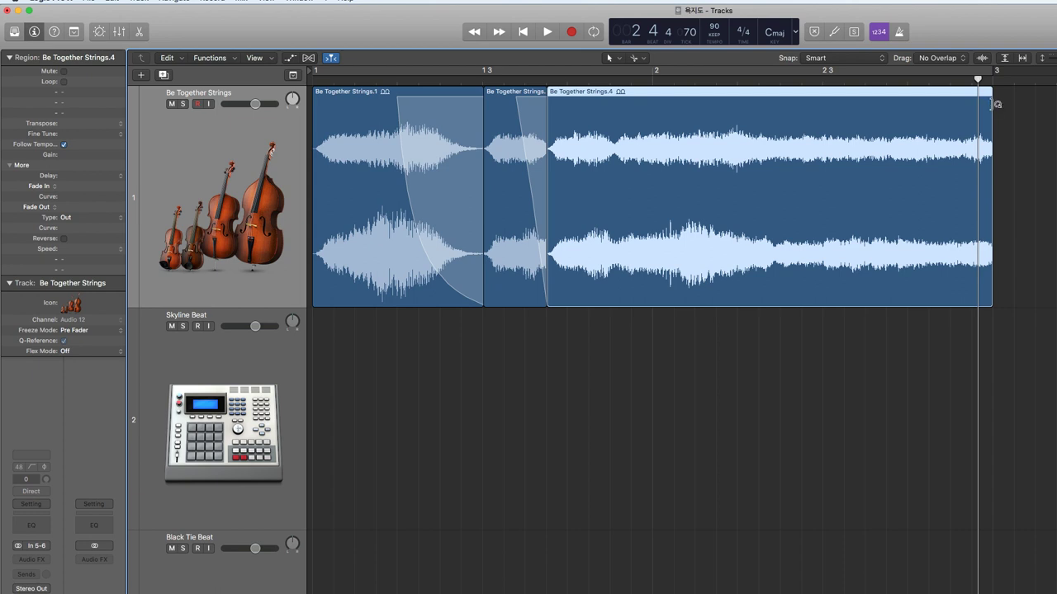
drag(992, 103, 839, 103)
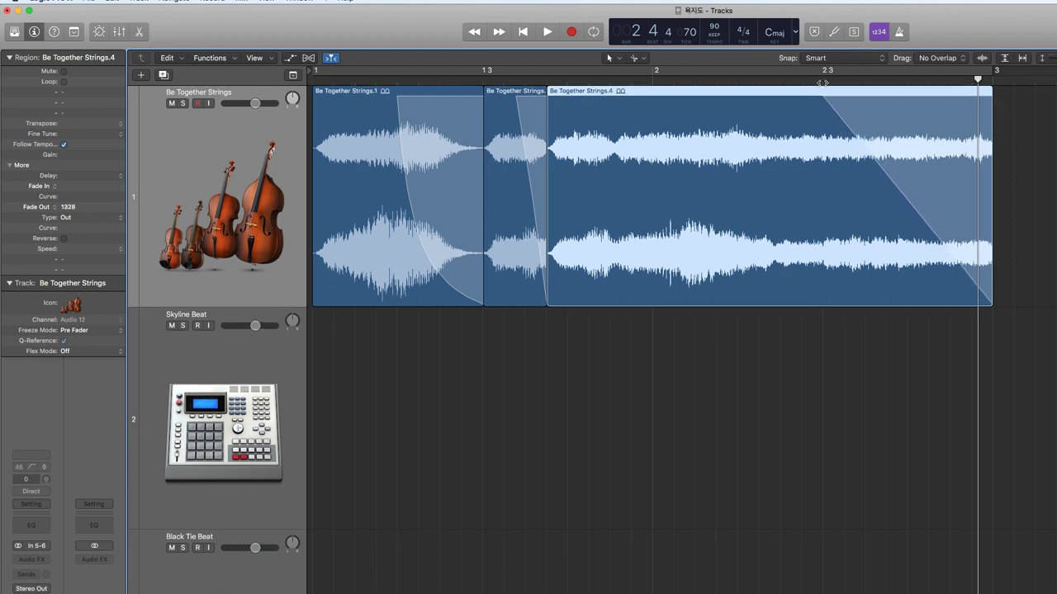
click(522, 32)
key(space)
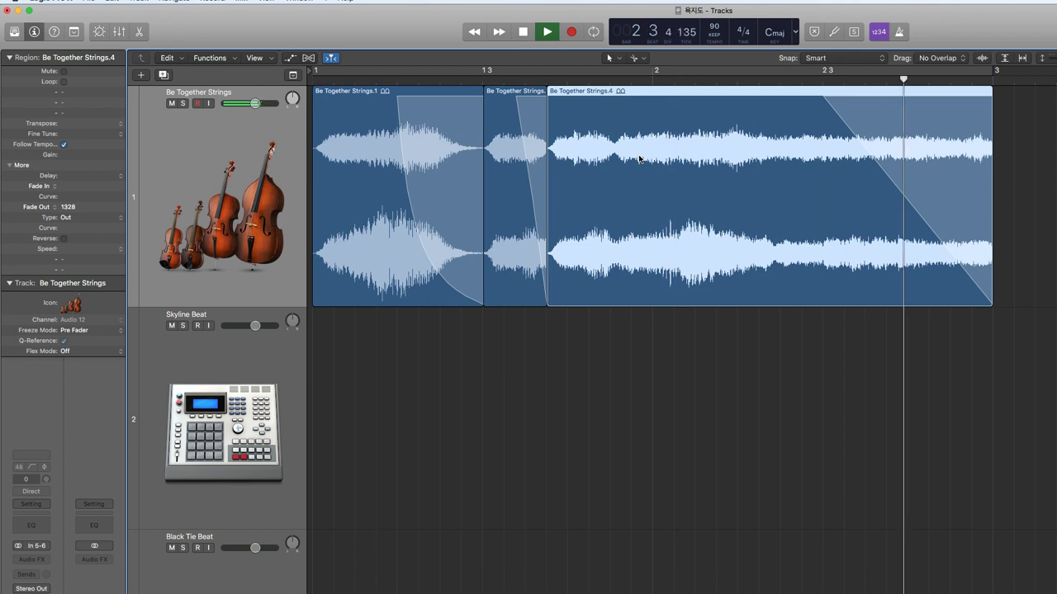
key(space)
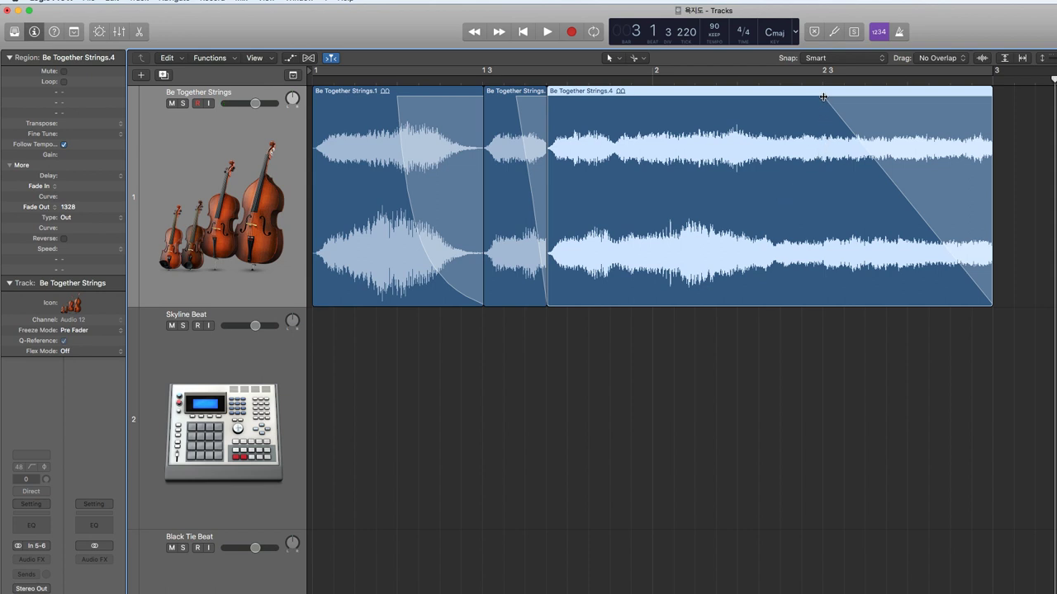
- Try a longer fade-out of 1988 on the third strings region and play it from the start
drag(819, 97, 746, 102)
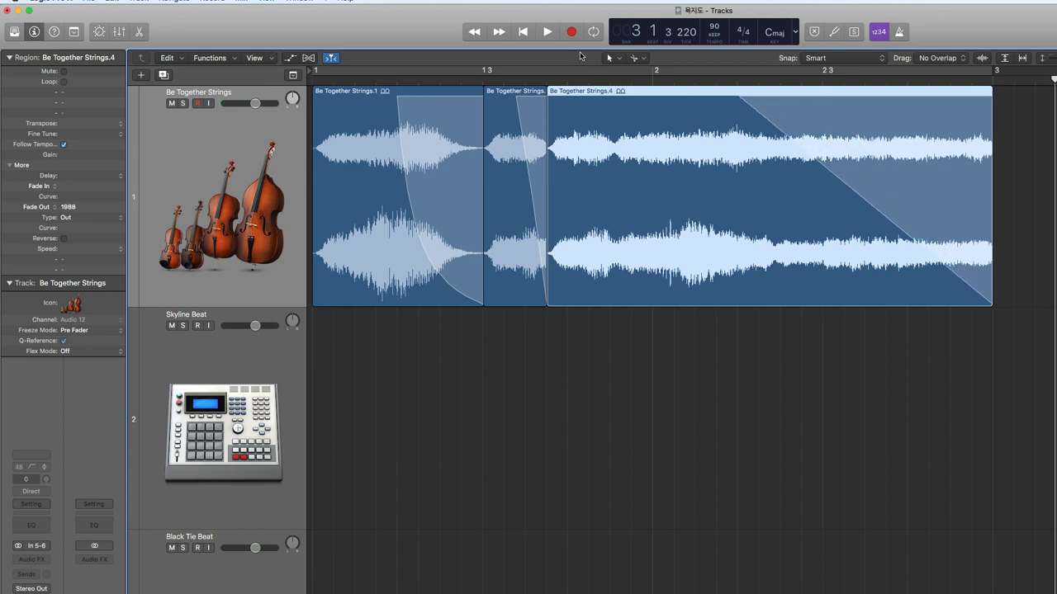
click(526, 36)
key(space)
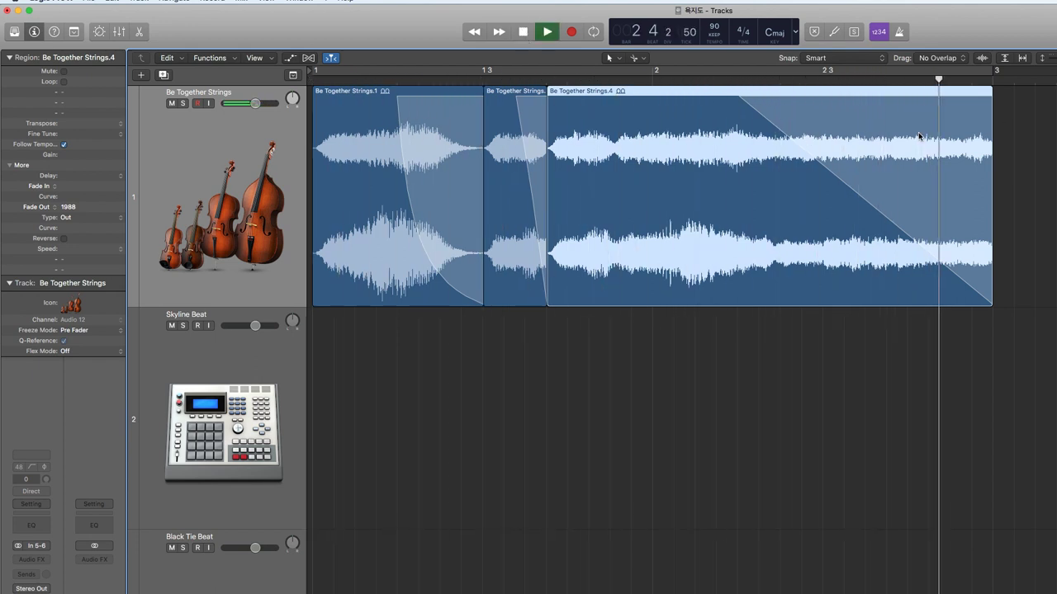
key(space)
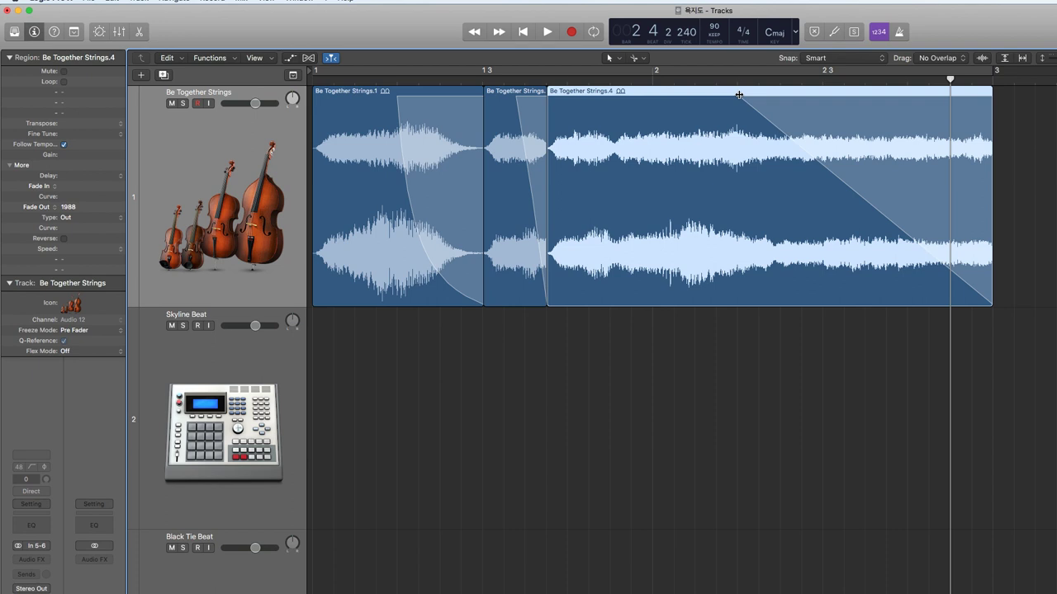
- Shorten the third strings region's fade-out to 1626, bend its curve to 11, and play the intro from the start
drag(738, 95, 766, 96)
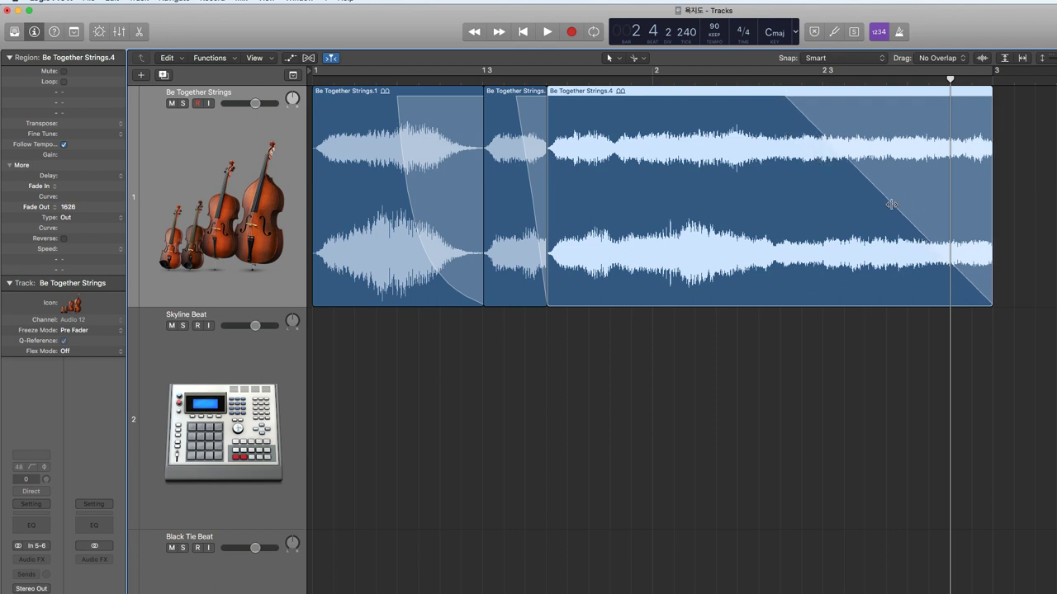
drag(892, 204, 886, 210)
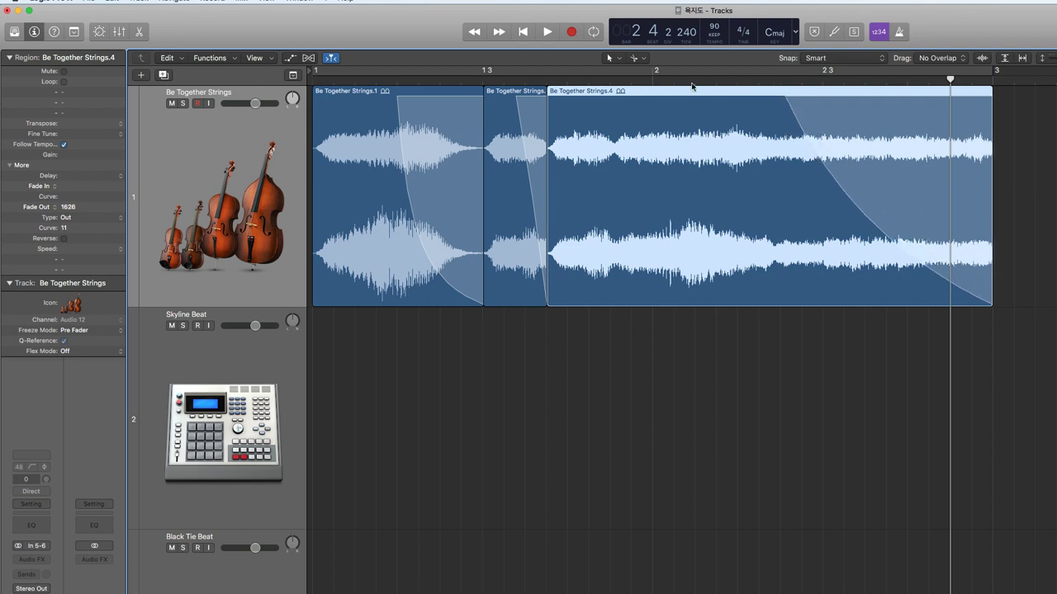
click(521, 32)
key(space)
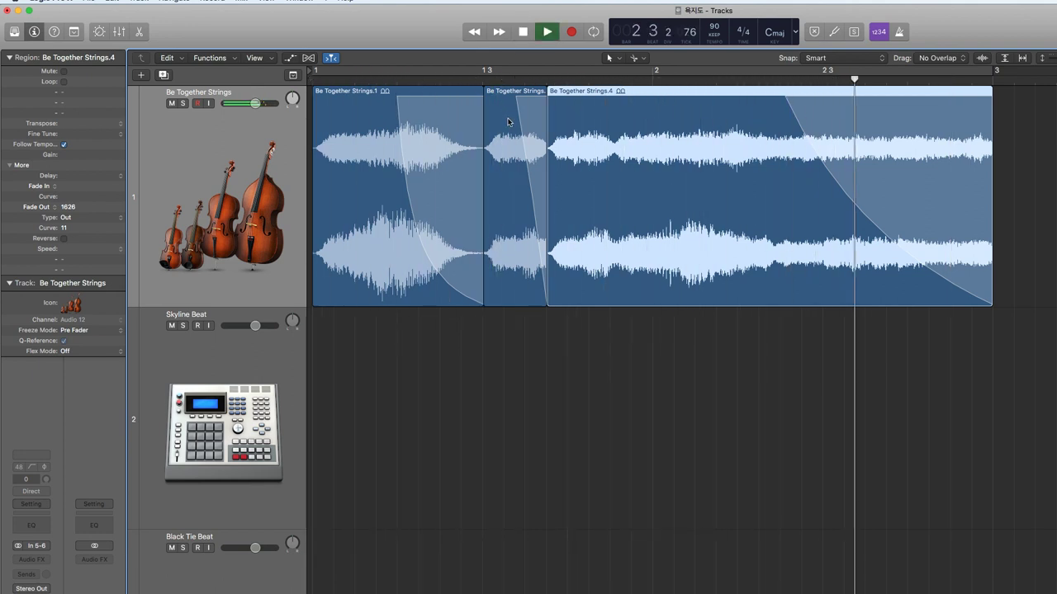
key(space)
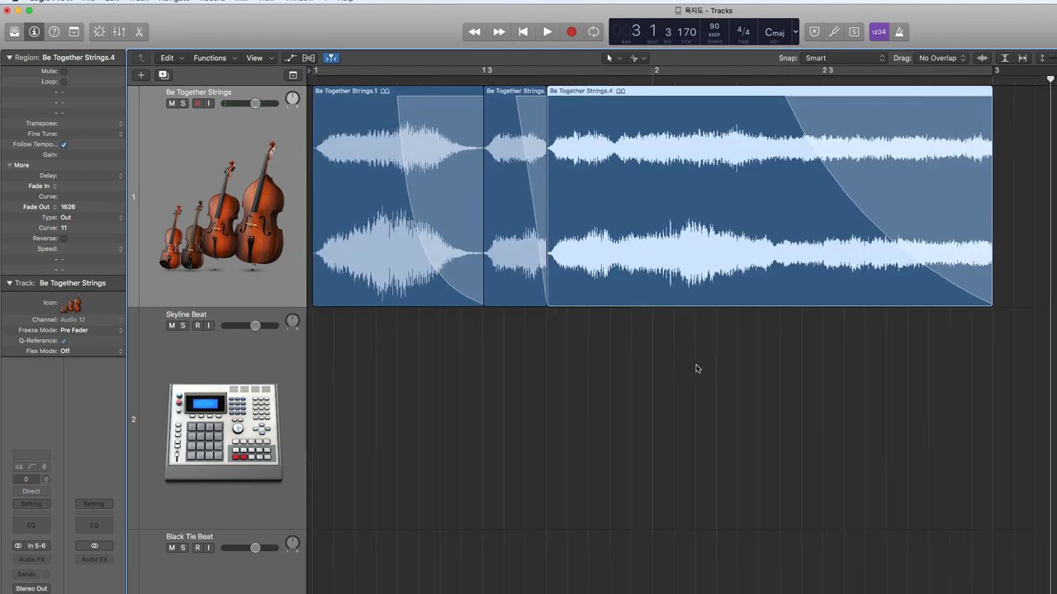
- Set the cycle range to the length of all three strings regions and start looped playback
drag(770, 385, 435, 215)
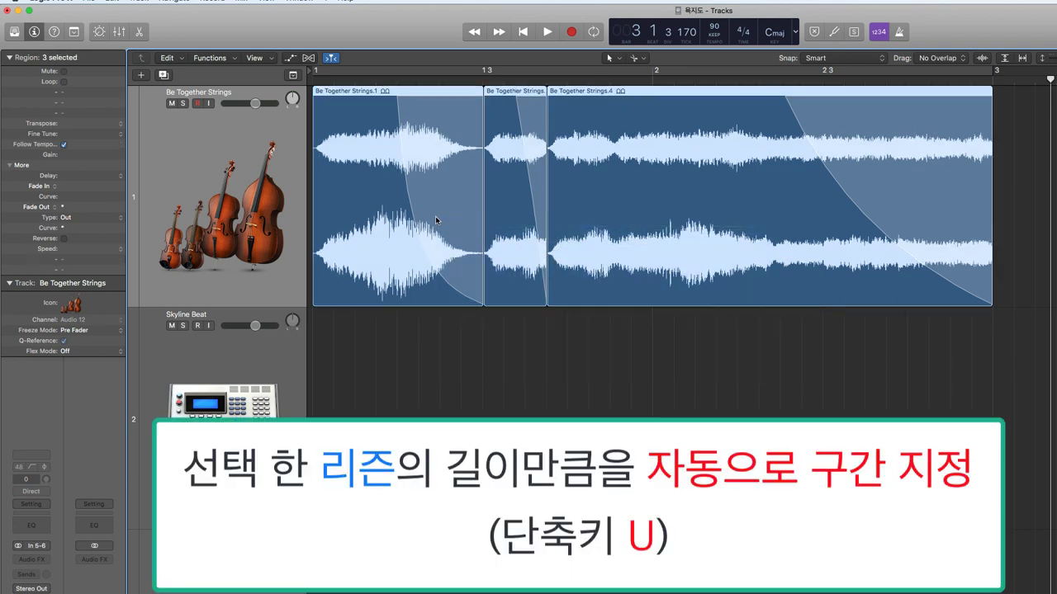
key(u)
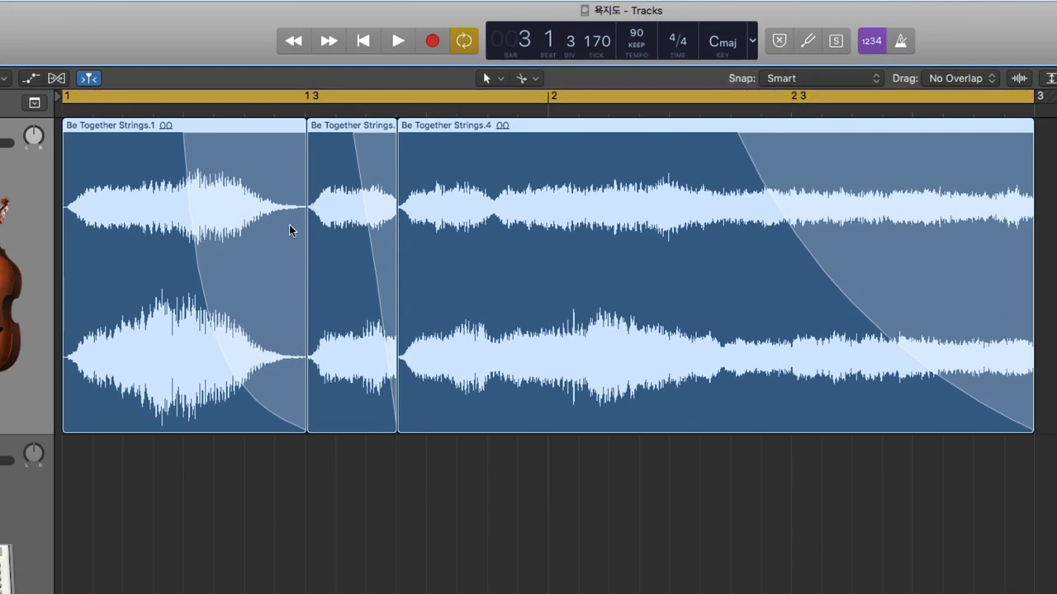
key(space)
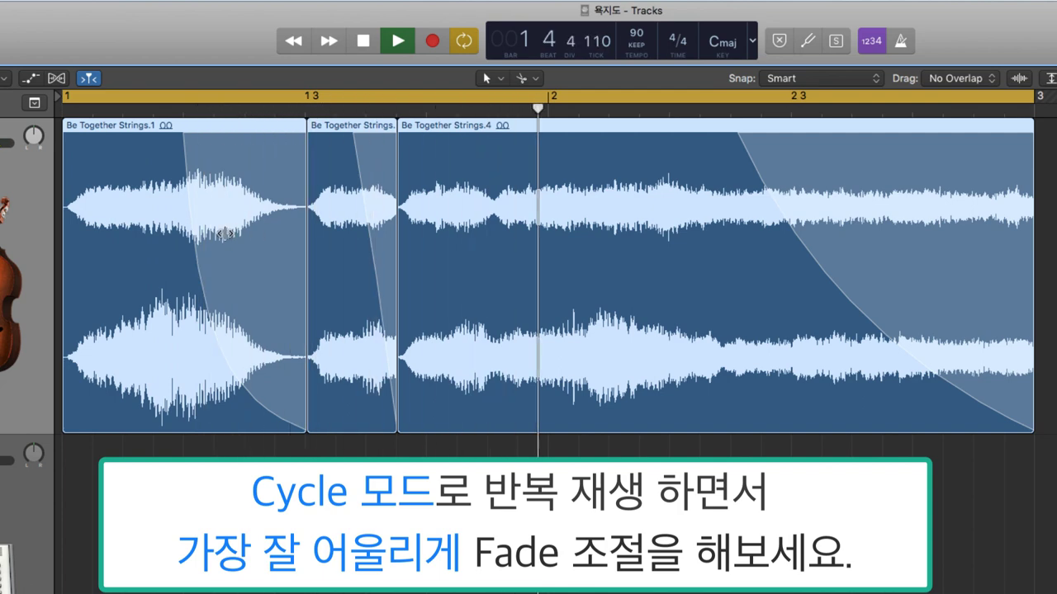
- Bend the second strings region's fade-out curve slightly outward while the loop plays
mouse_move(366, 236)
mouse_down()
mouse_move(386, 220)
mouse_move(375, 238)
mouse_up()
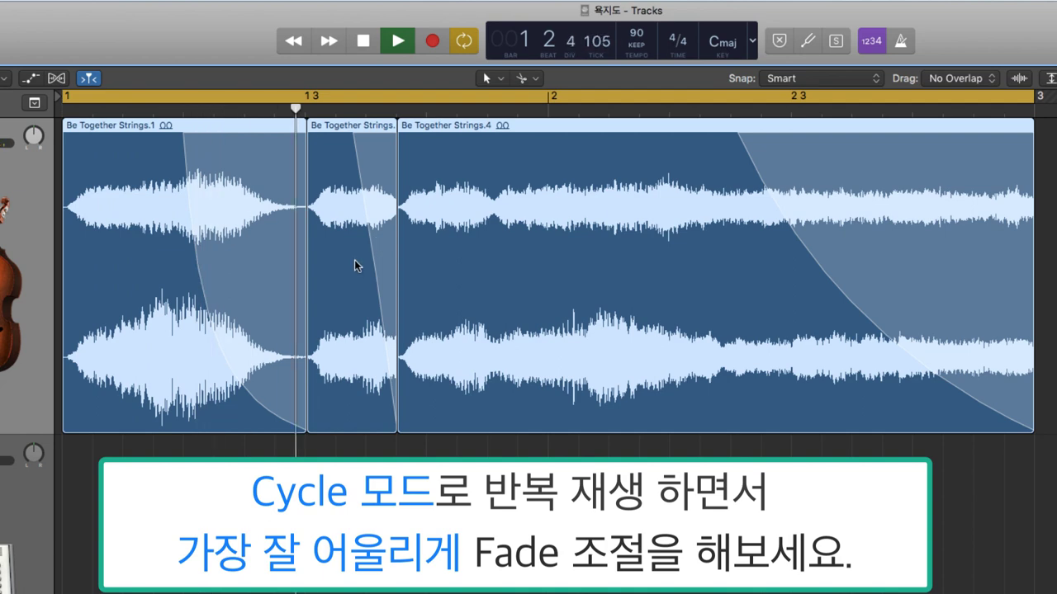
click(394, 455)
click(373, 260)
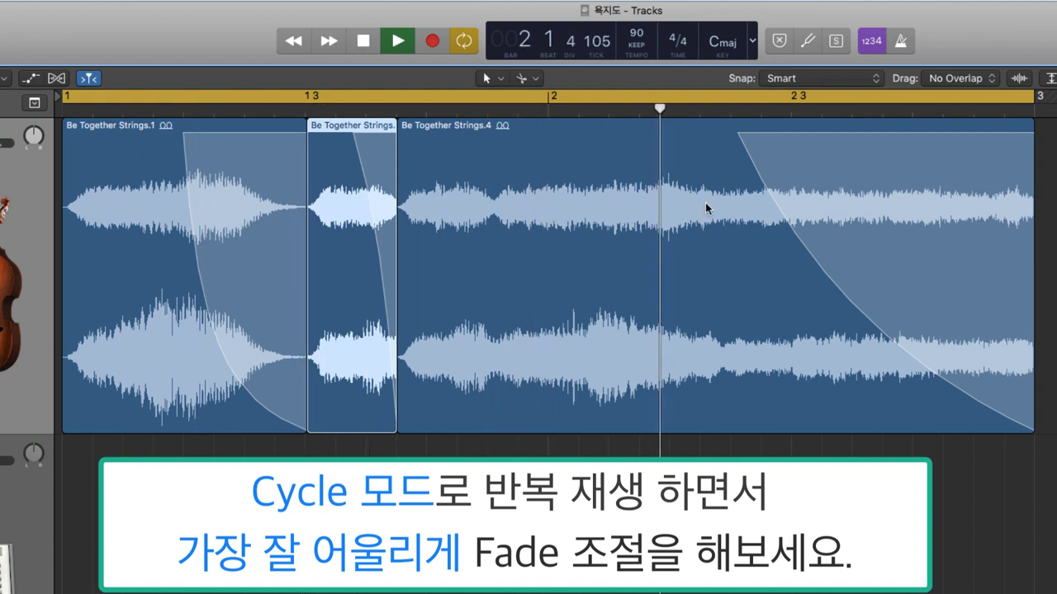
- Extend the third strings region's fade-out back to bar 2, try a nearly straight curve, and settle on an inward-bending one
drag(736, 133, 551, 143)
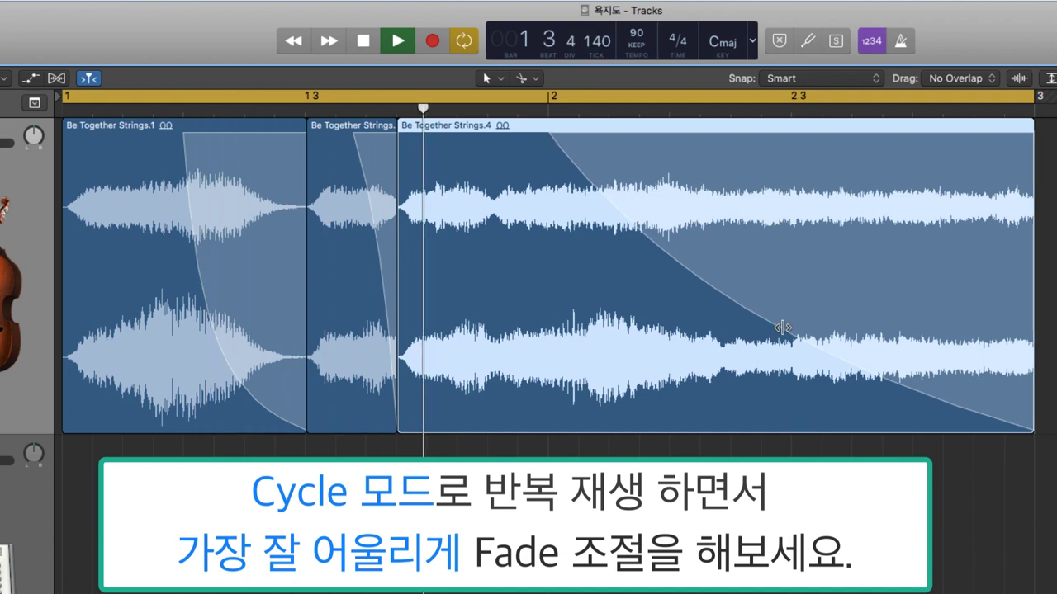
mouse_move(781, 325)
mouse_down()
mouse_move(809, 295)
mouse_move(793, 308)
mouse_up()
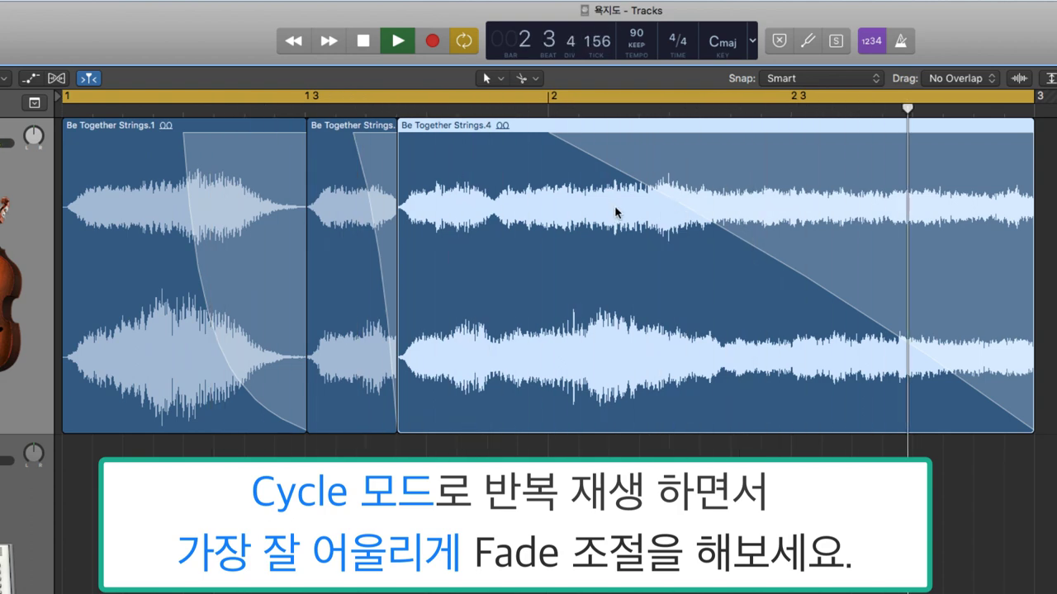
drag(621, 175, 612, 183)
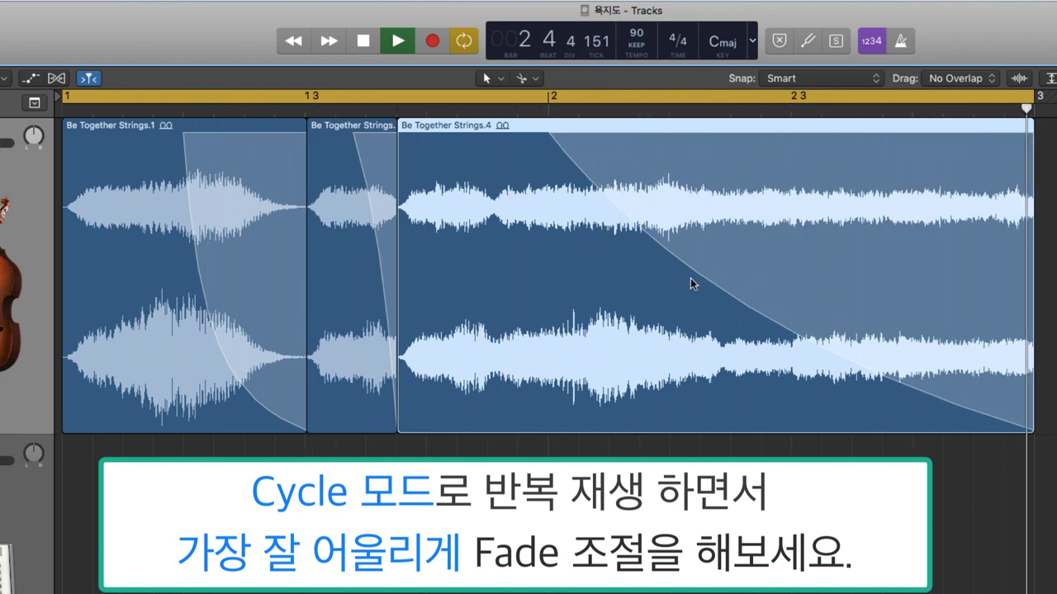
drag(708, 279, 703, 286)
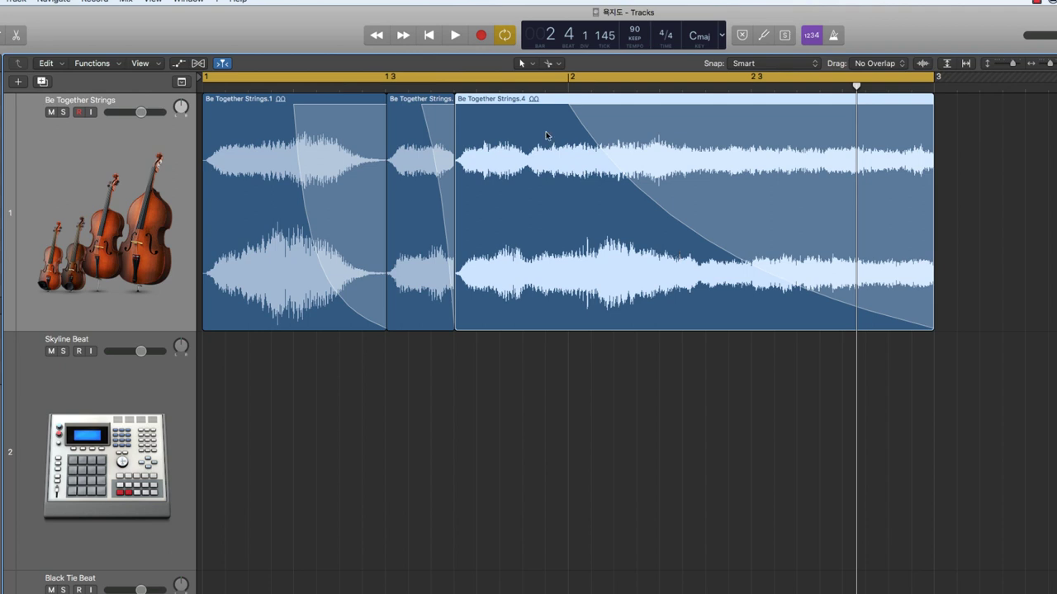
- Turn off the cycle range, select all three strings regions, and repeat them three times to fill the track up to bar 9
click(505, 36)
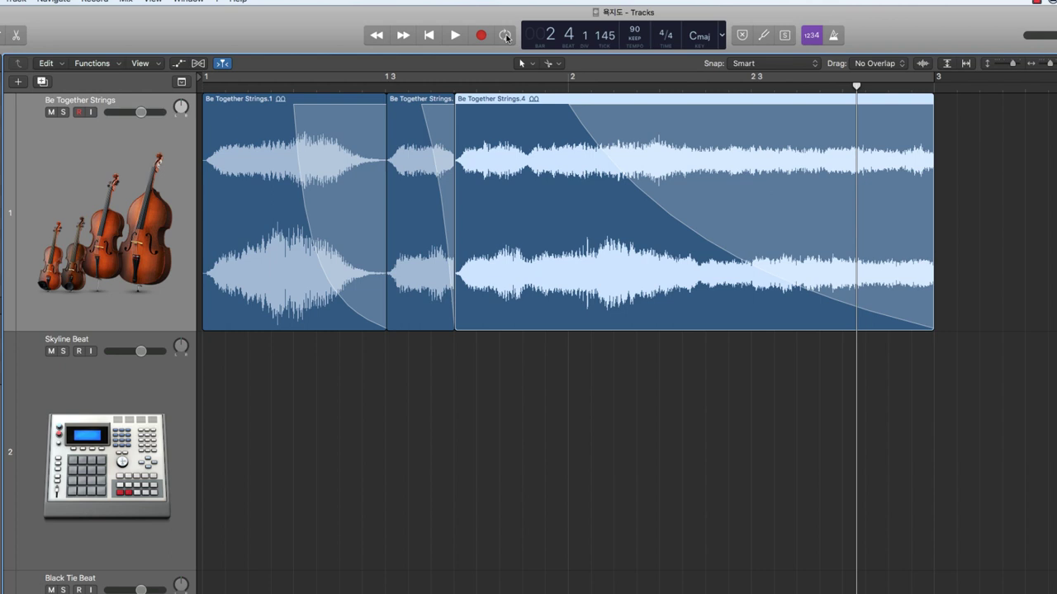
key(super+Left)
key(super+Left)
key(super+Left)
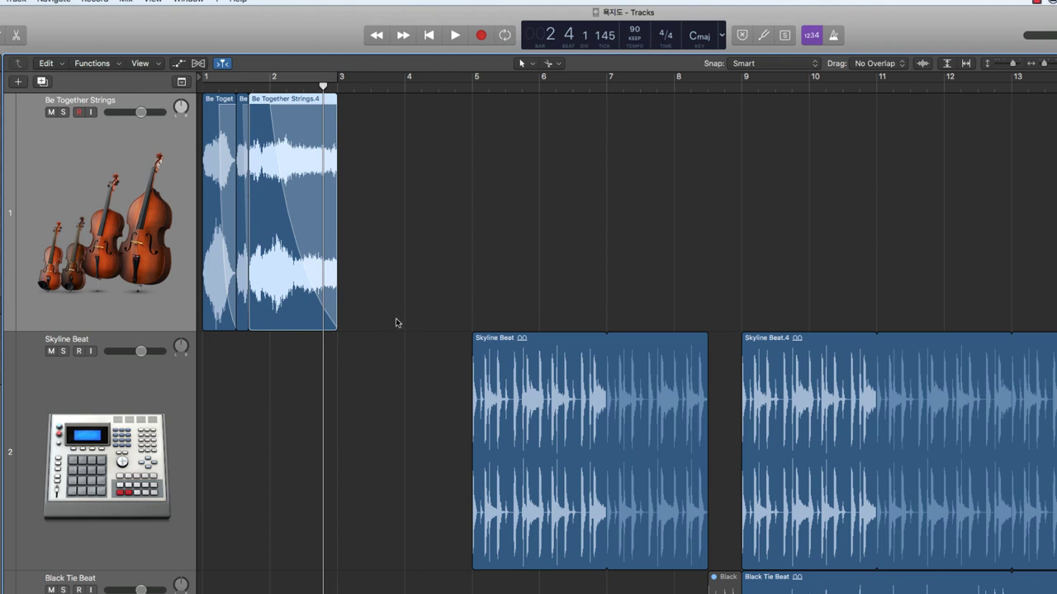
drag(388, 362, 212, 196)
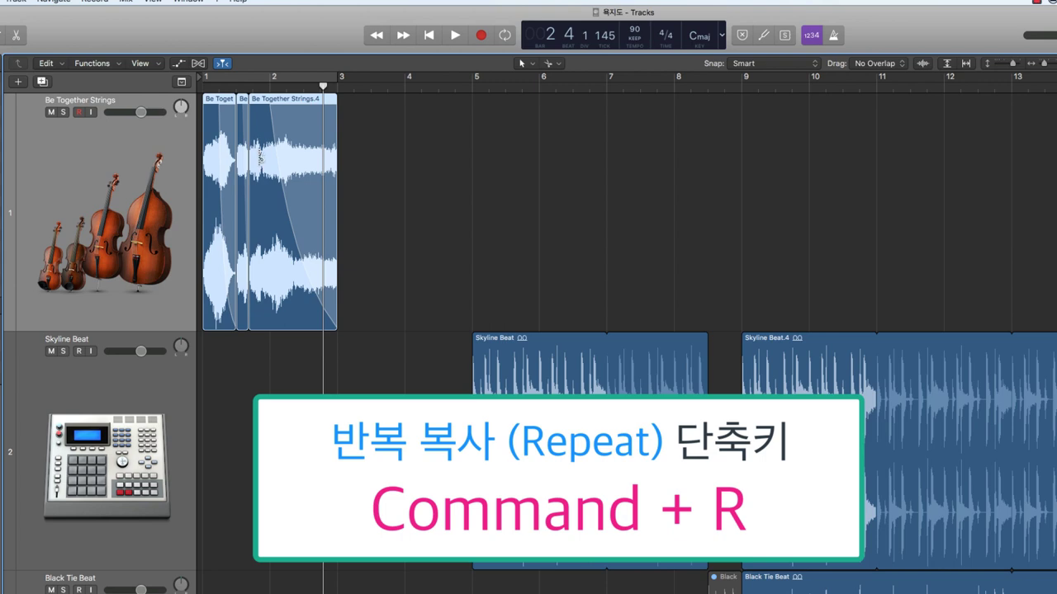
key(super+r)
key(super+r)
key(super+r)
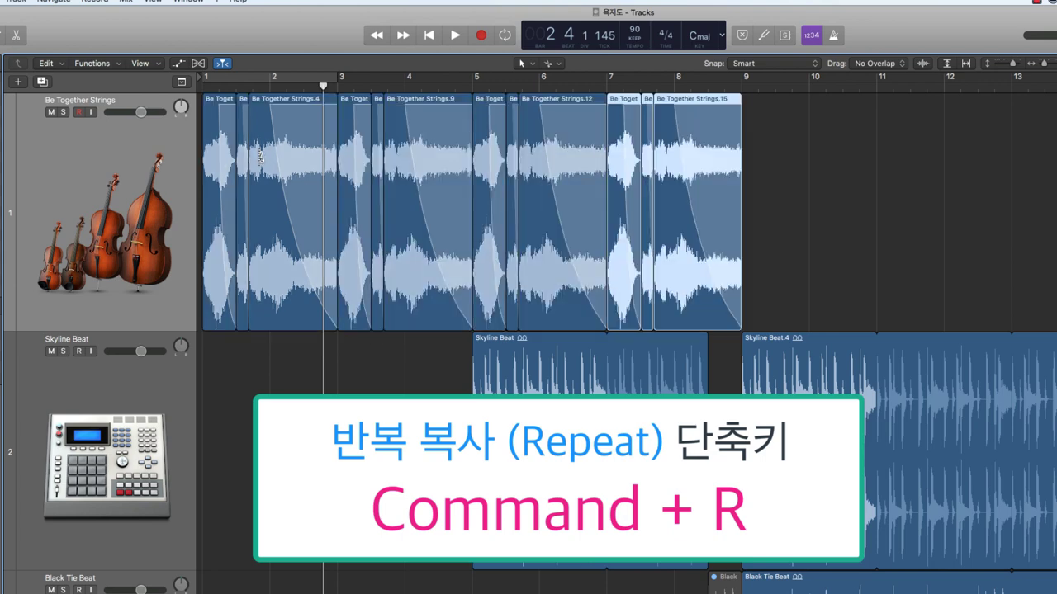
- Play the arrangement from the start past bar 9 to hear the repeated strings with the beat
key(Return)
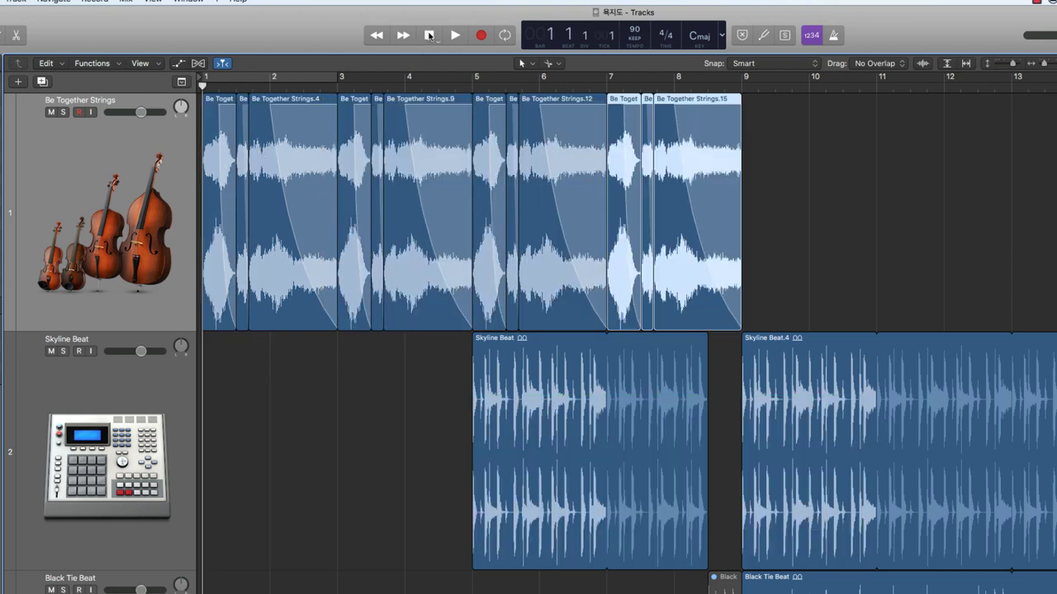
key(space)
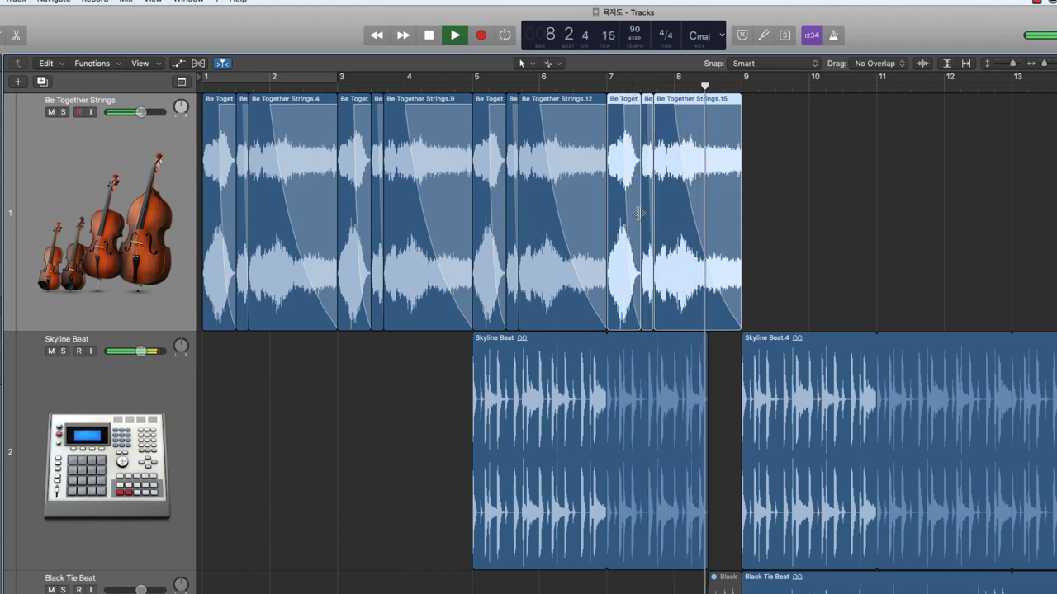
key(space)
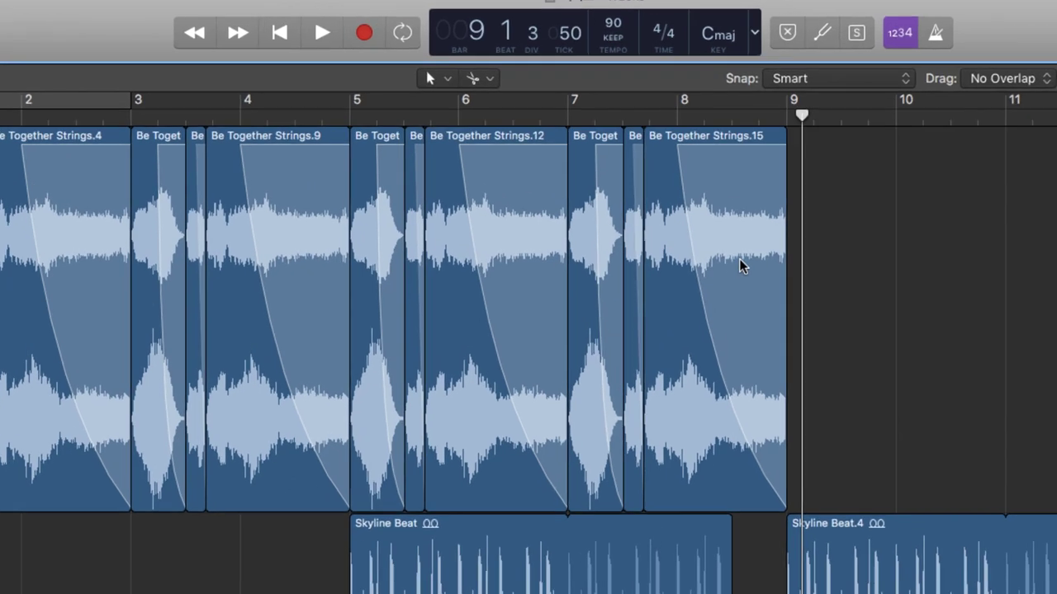
- Change the fade-out of the last strings region before bar 9 to Slow Down
key(super+Right)
key(super+Right)
key(super+Right)
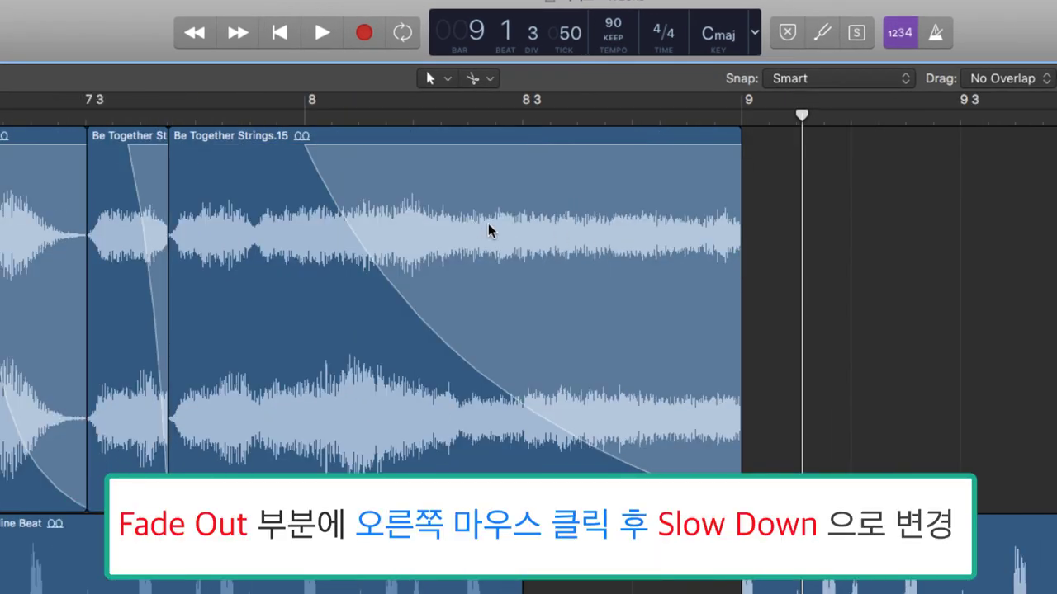
right_click(518, 200)
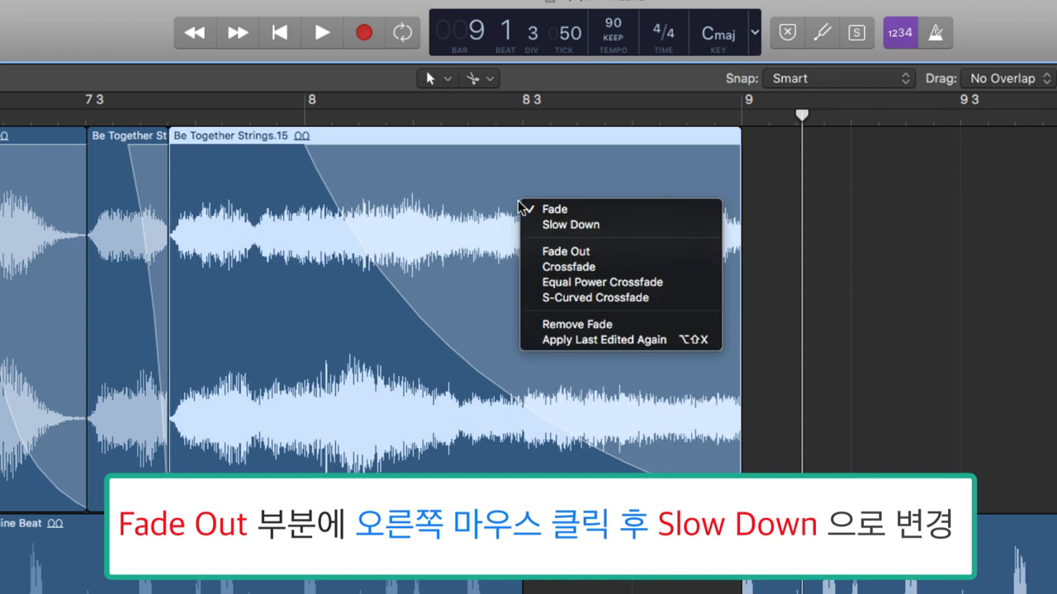
click(631, 225)
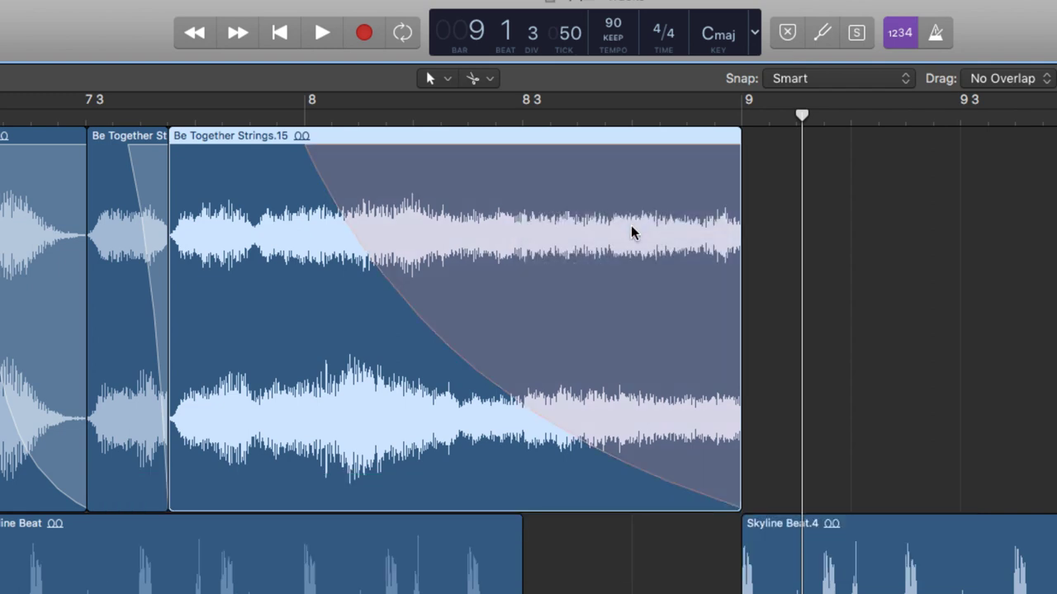
- Play from bar 7 to hear the Slow Down effect on the last strings region
key(super+Left)
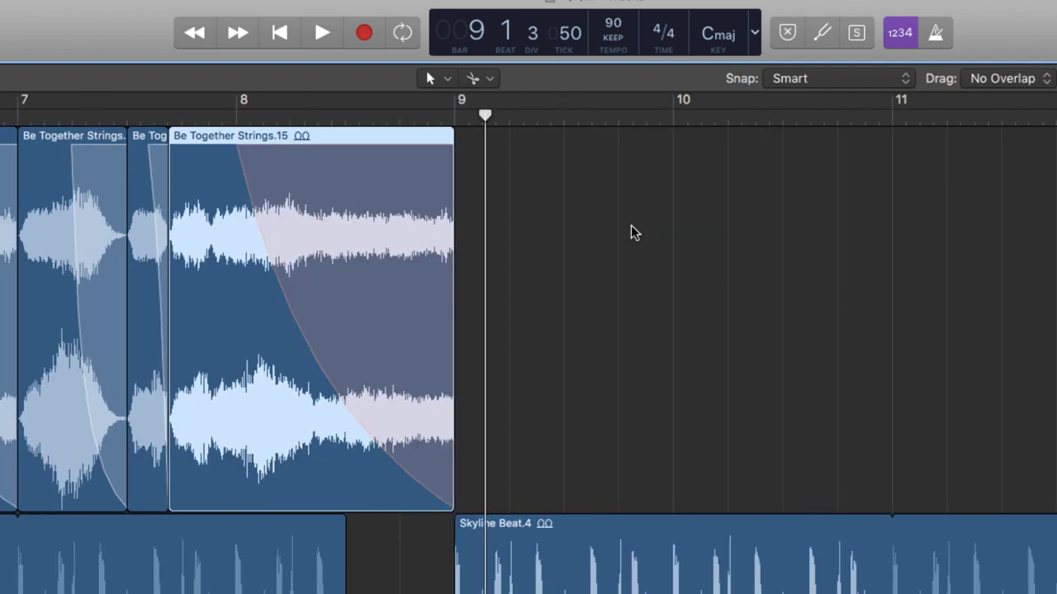
scroll(631, 226, left, 5)
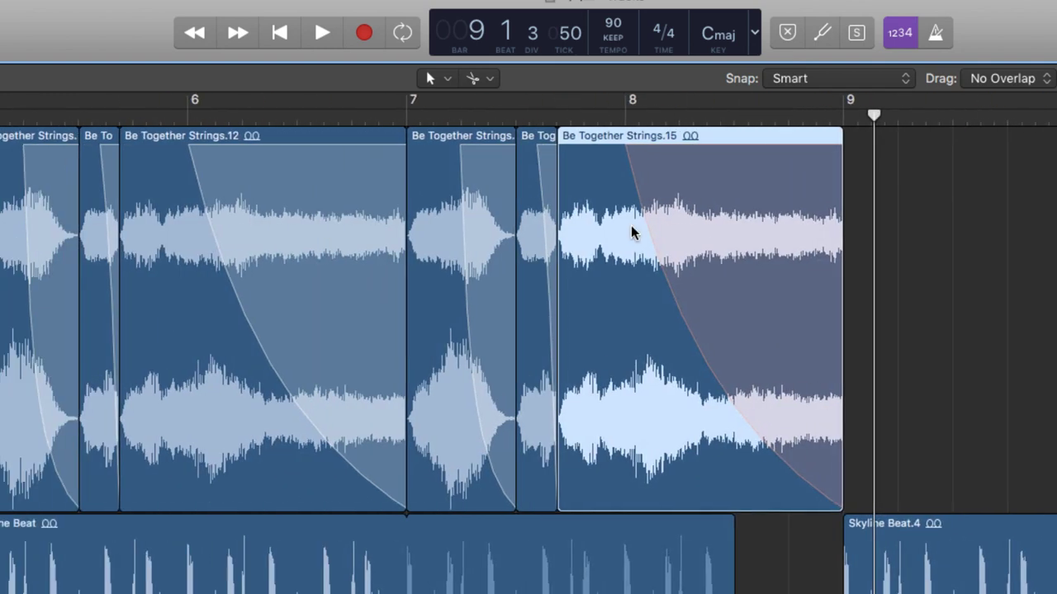
click(409, 122)
key(space)
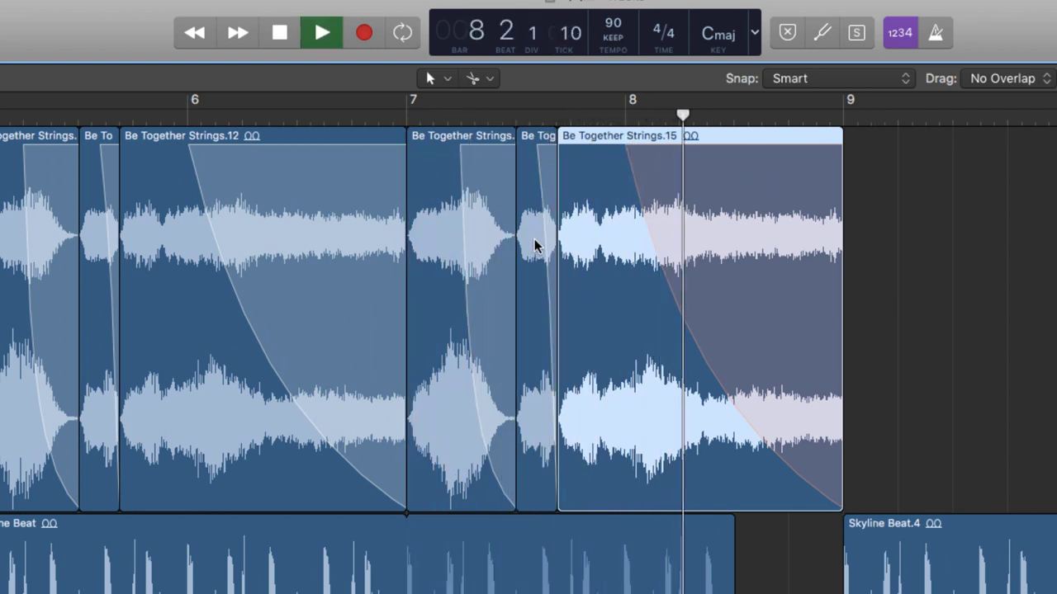
key(space)
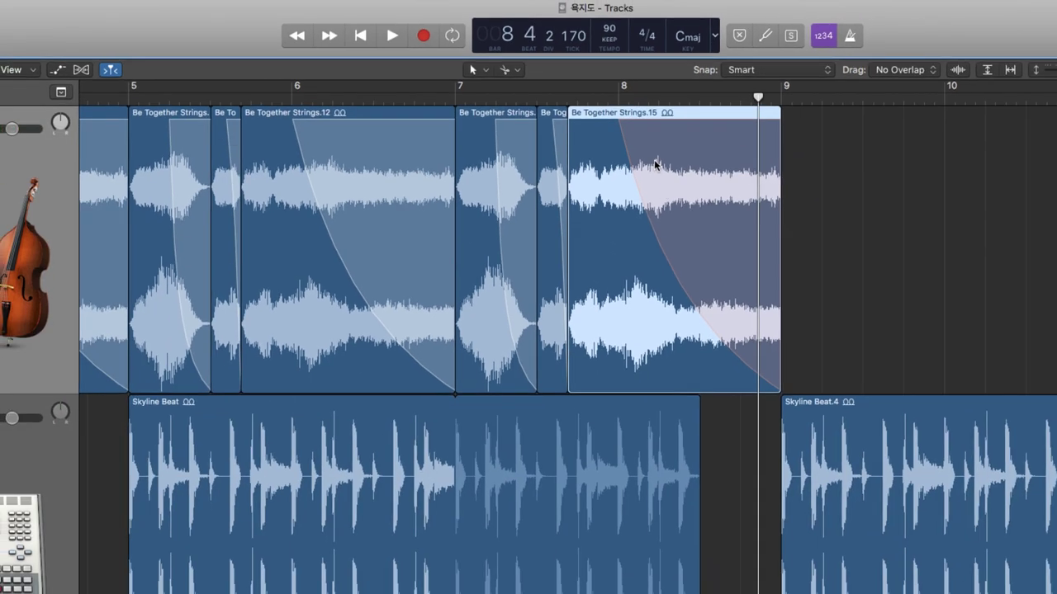
- Shorten the last strings region's Slow Down fade to start at bar 8 beat 3, and play it from bar 7
drag(618, 121, 698, 120)
click(699, 100)
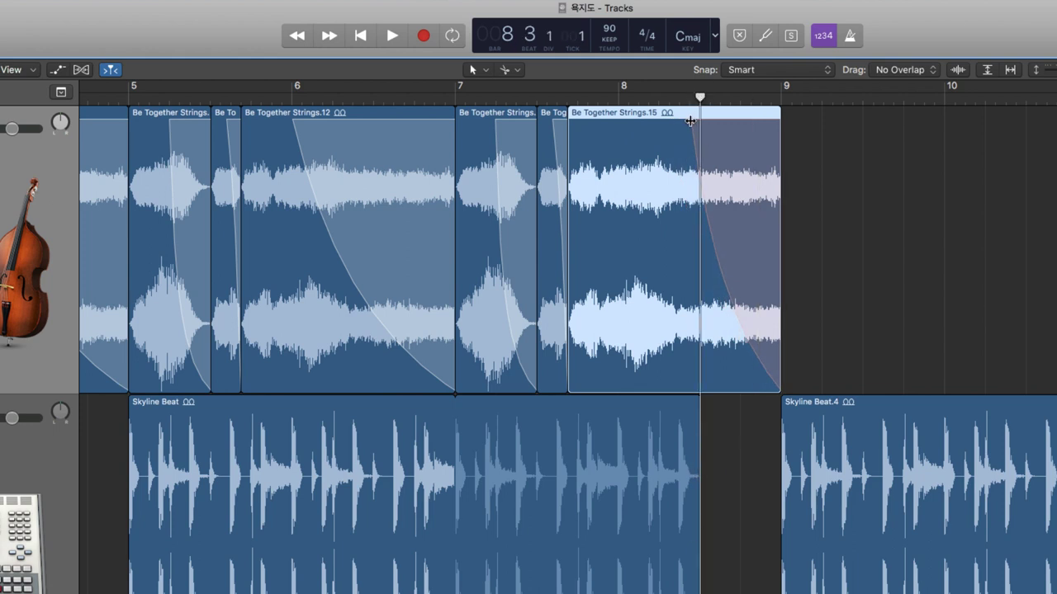
drag(690, 122, 710, 138)
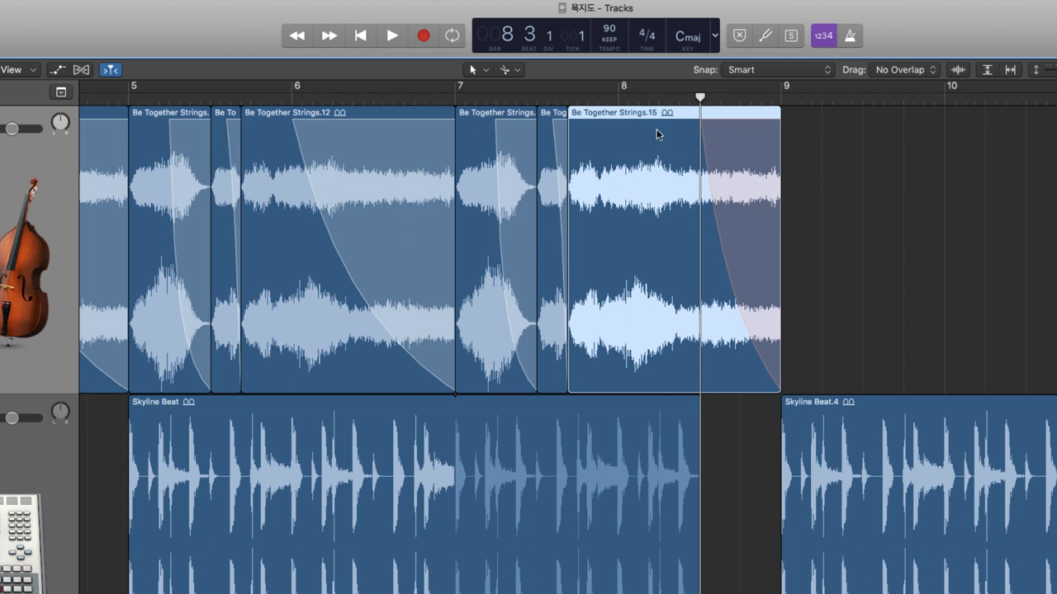
click(456, 98)
key(space)
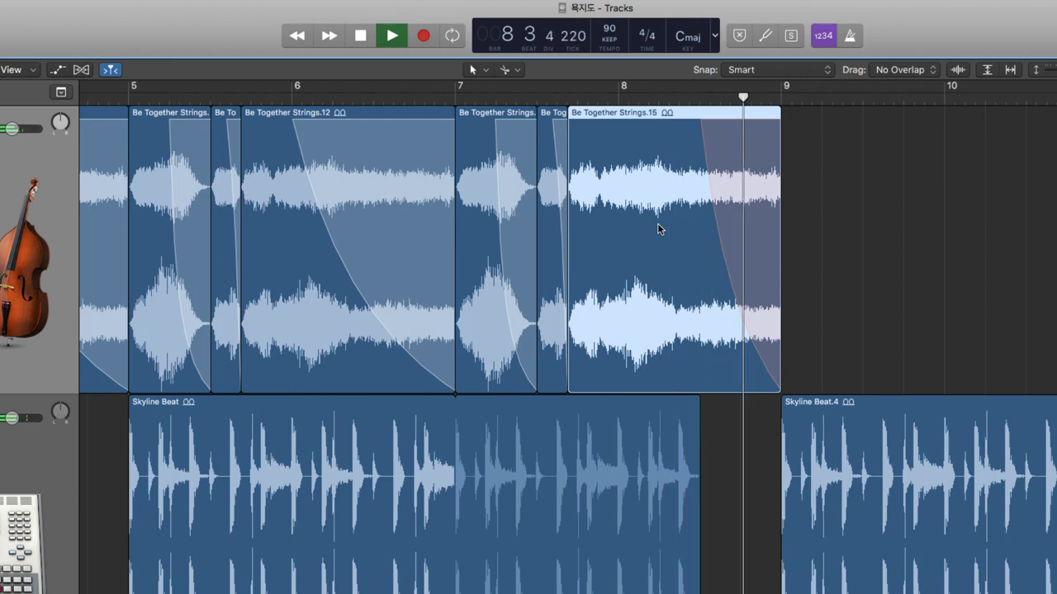
key(space)
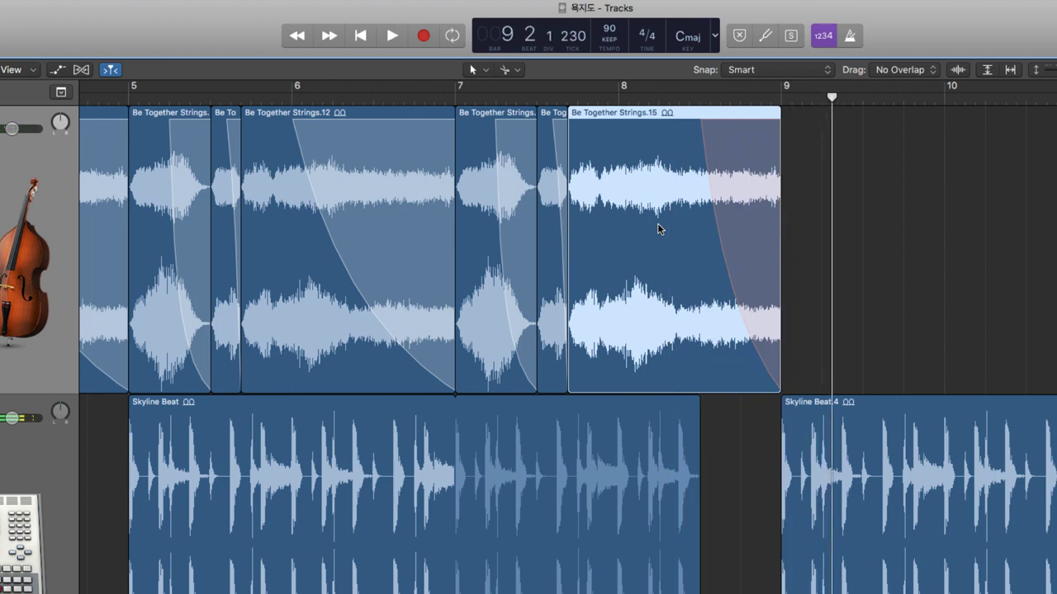
- Try a nearly straight curve on the last strings region's Slow Down fade and play that region
drag(726, 255, 734, 251)
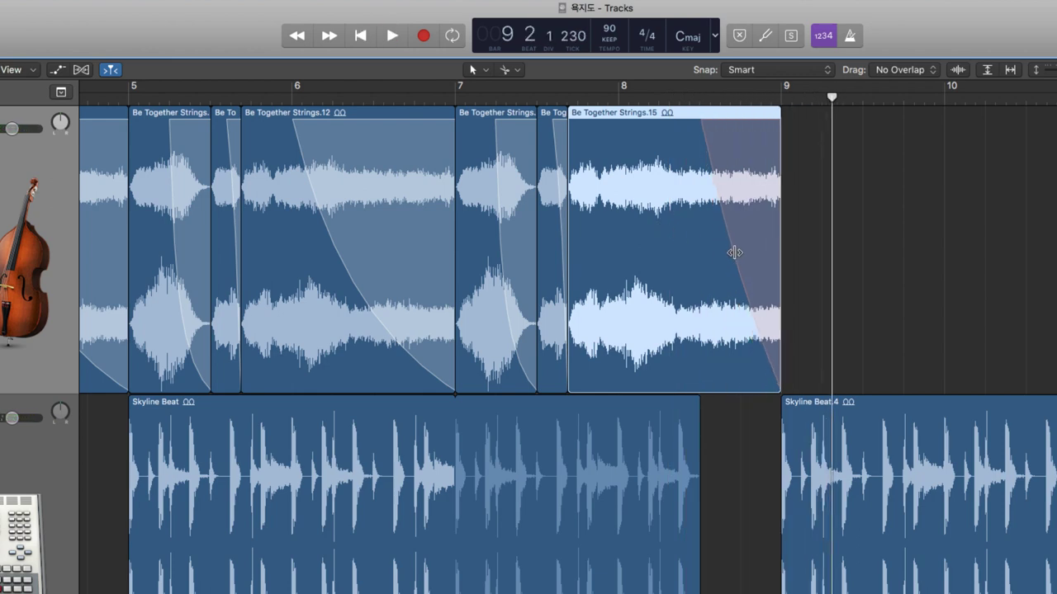
click(571, 98)
key(space)
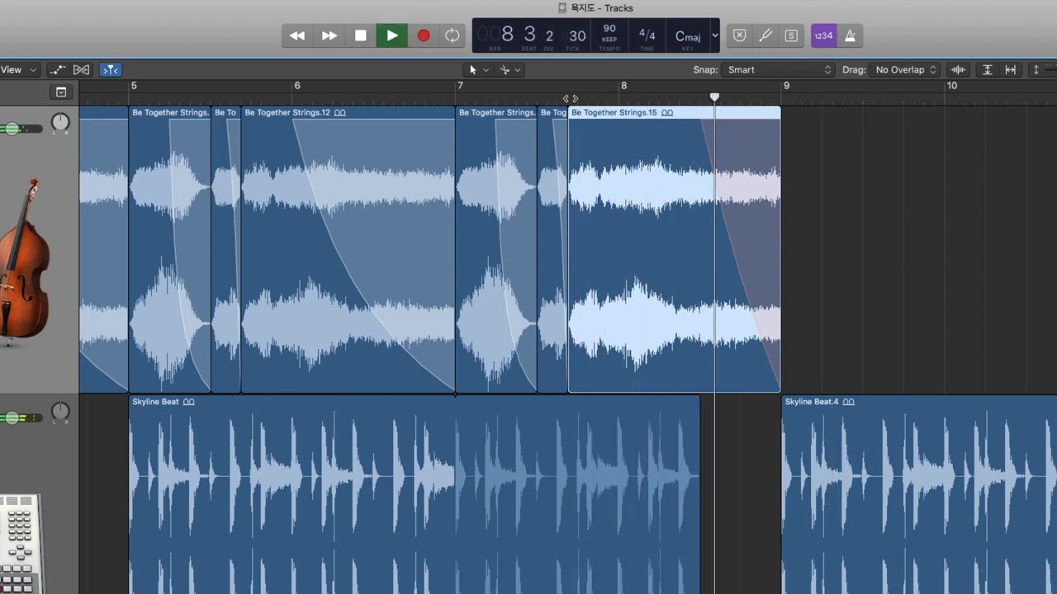
key(space)
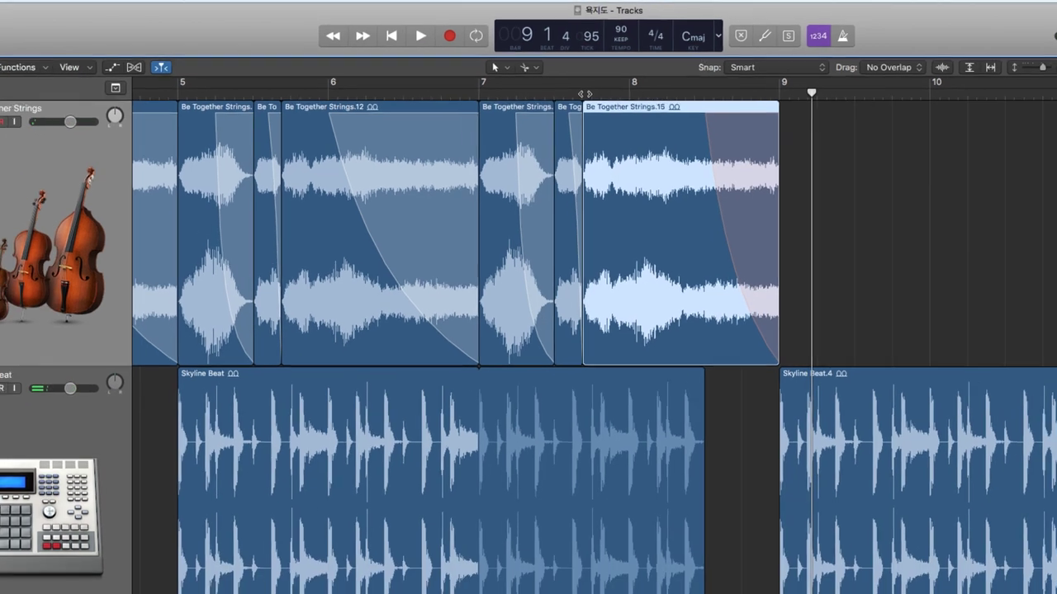
- Play the whole intro from the start until the beat enters after bar 9, with the full strings arrangement in view
key(Return)
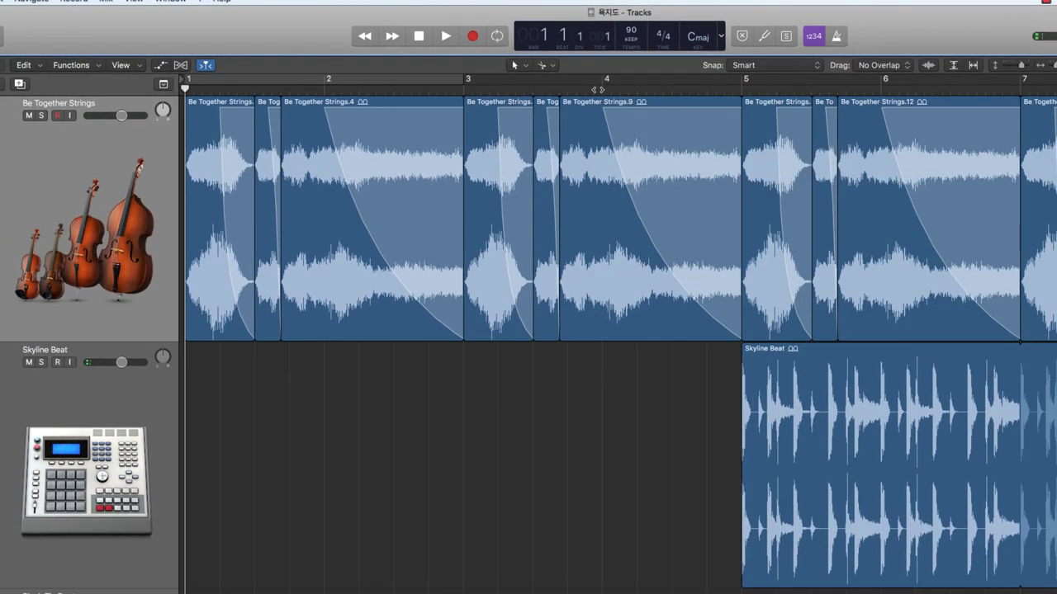
key(space)
key(super+Left)
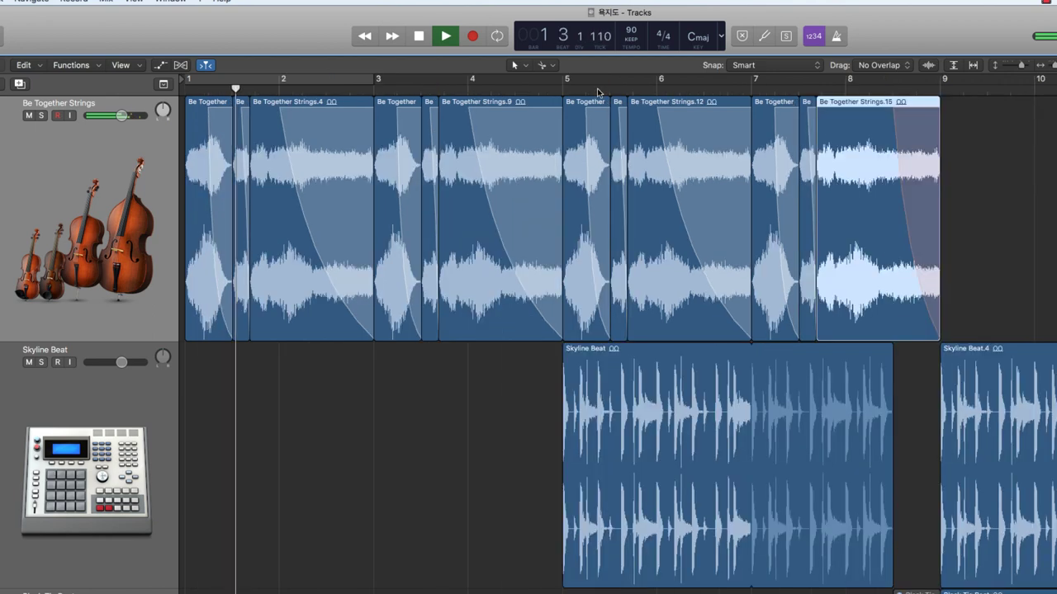
key(super+Left)
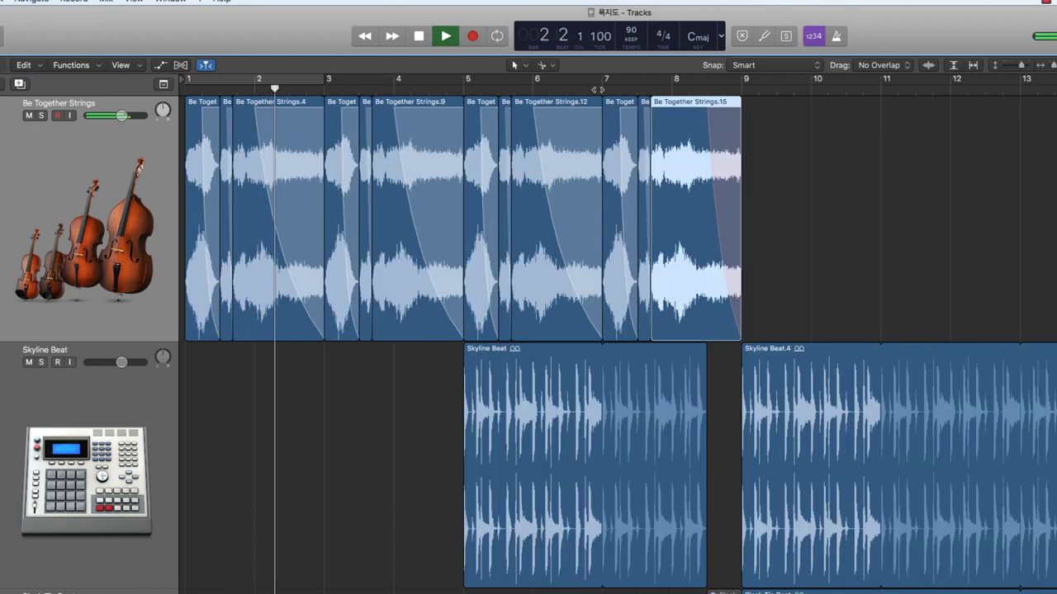
key(super+Up)
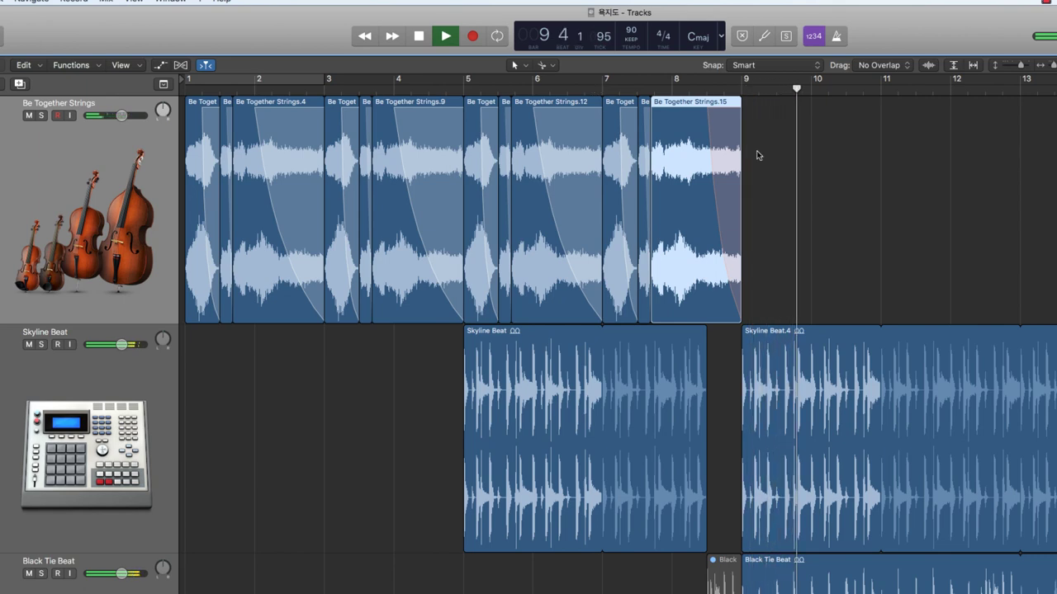
key(space)
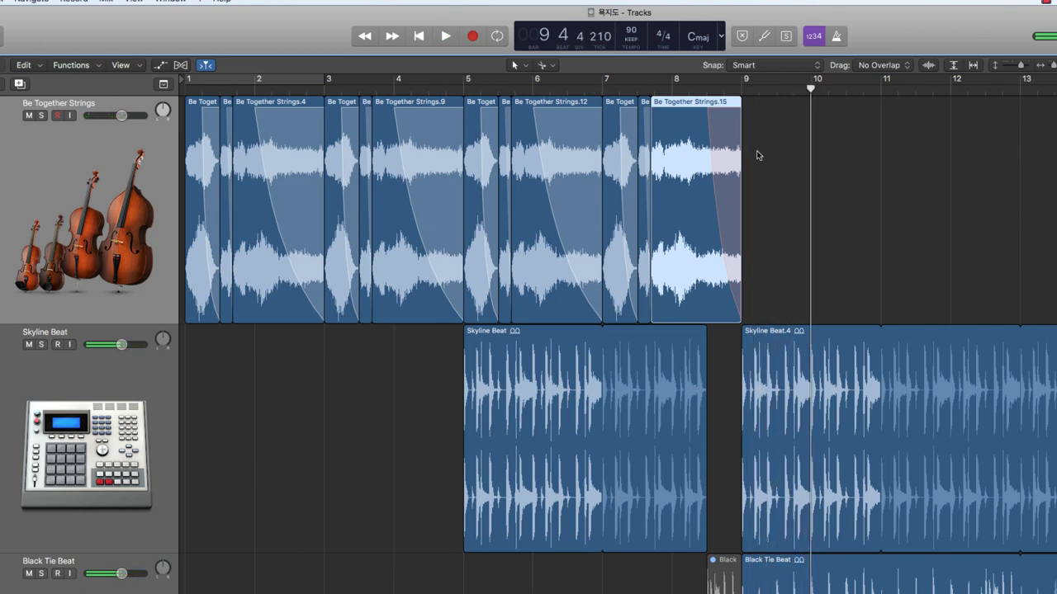
- Look through the fade type options of the last strings region's Slow Down fade
key(super+Right)
key(super+Right)
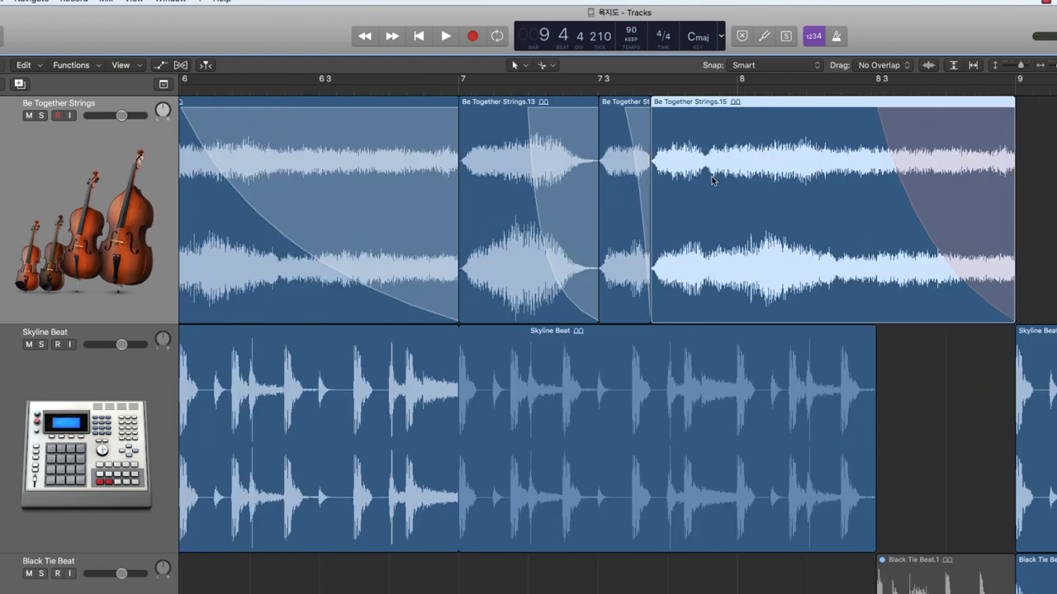
right_click(953, 157)
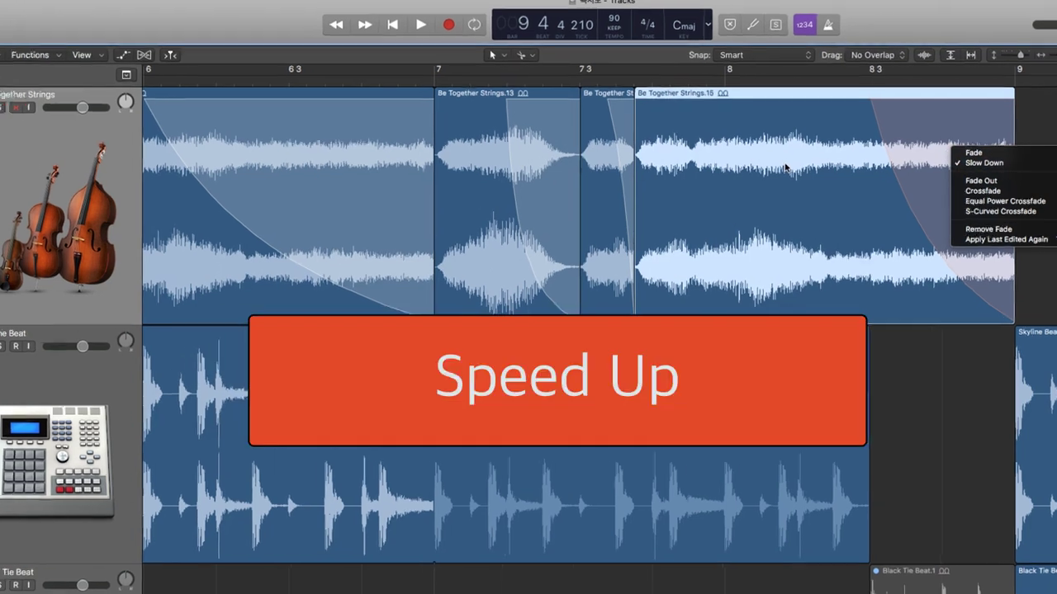
click(971, 169)
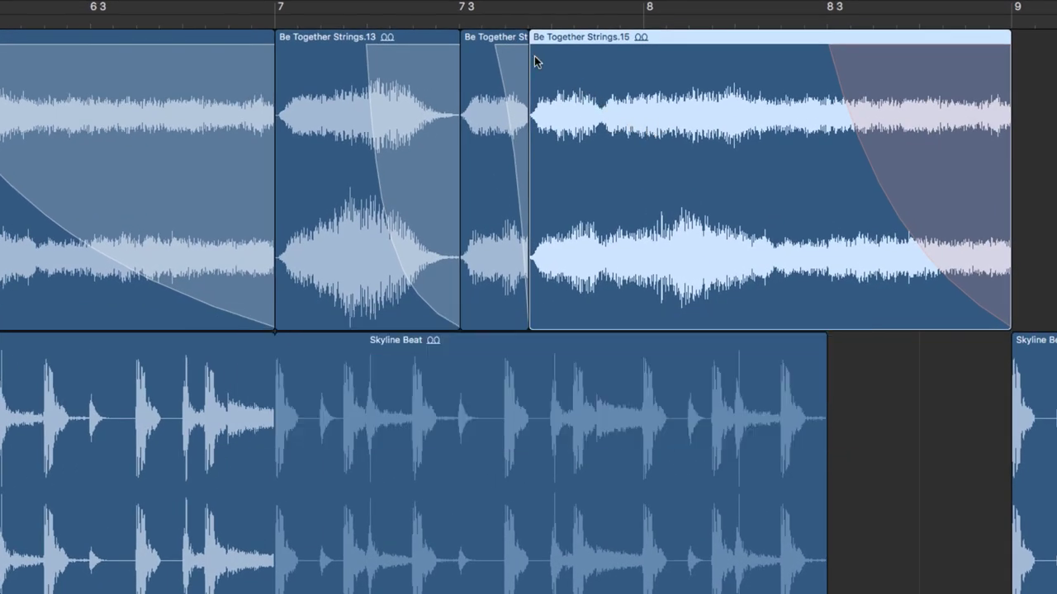
- Add a fade-in about two beats long to the last strings region and change it to Speed Up
drag(530, 57, 713, 66)
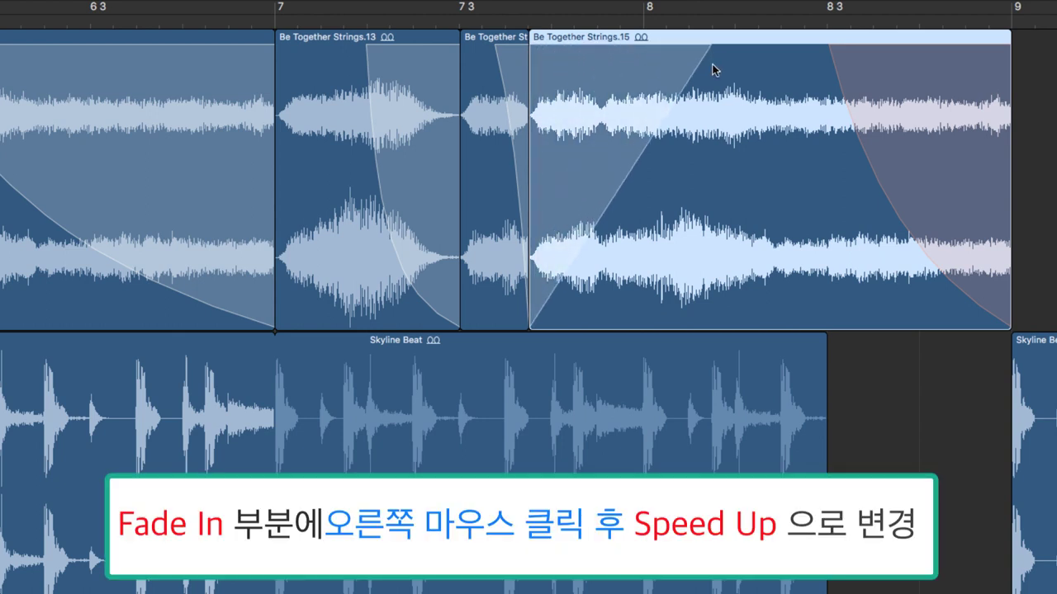
right_click(590, 79)
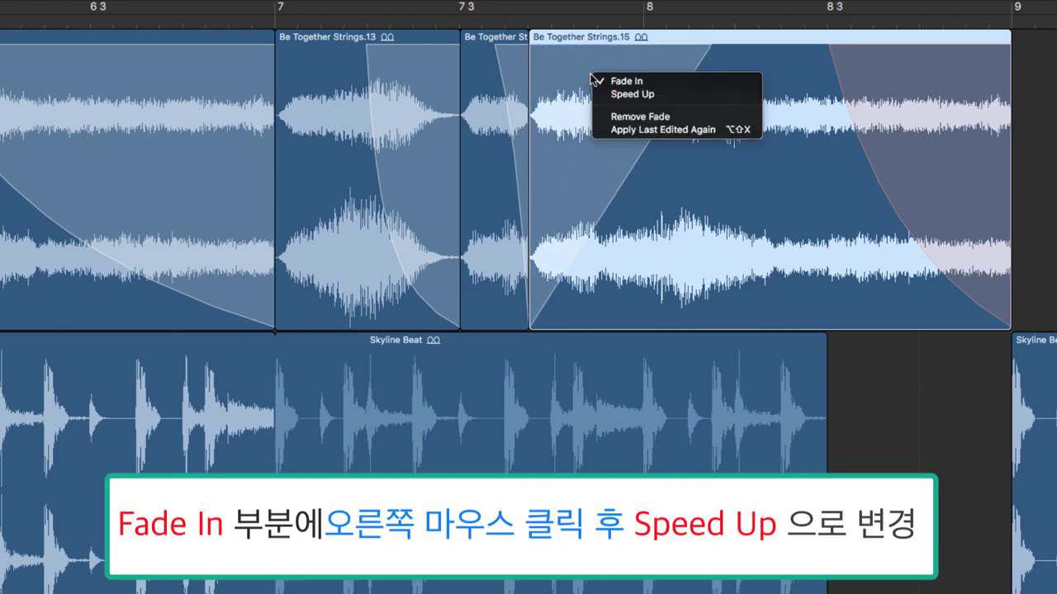
click(632, 94)
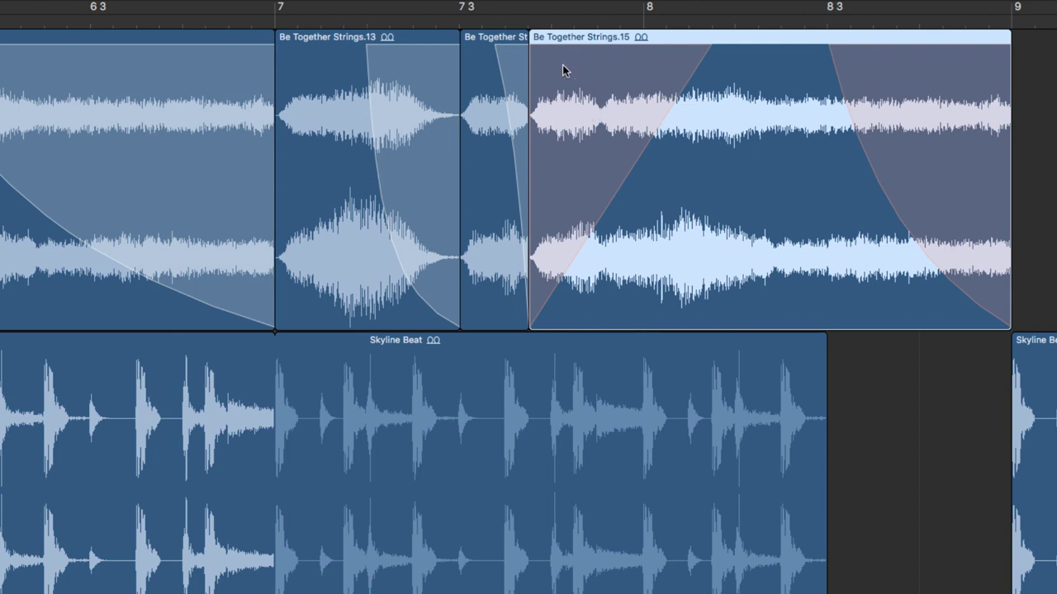
- Play the Speed Up effect, including from bar 7, and solo the strings to listen from the last region's start
click(525, 20)
key(space)
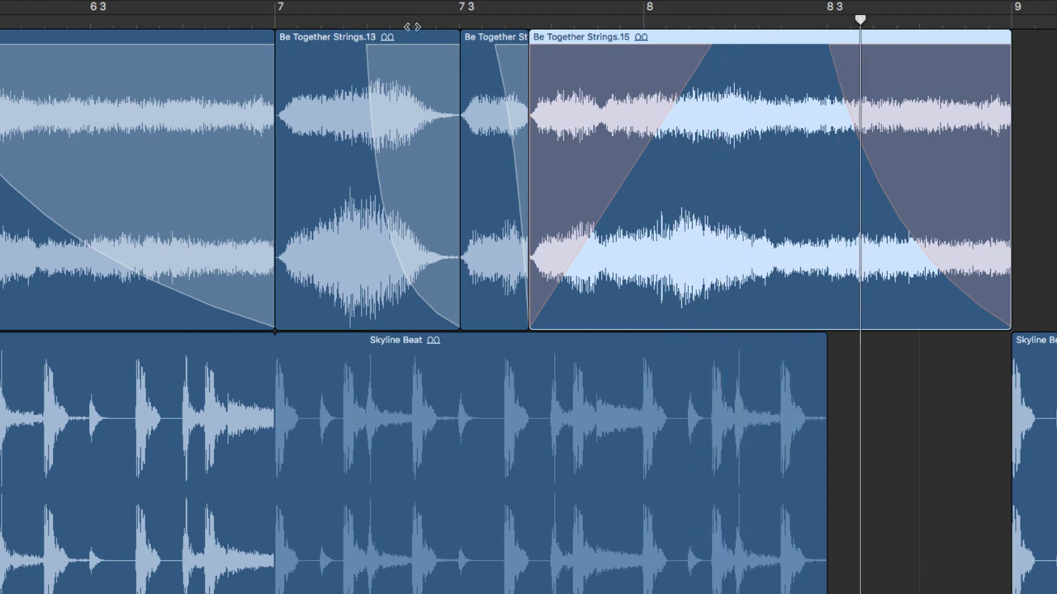
click(276, 23)
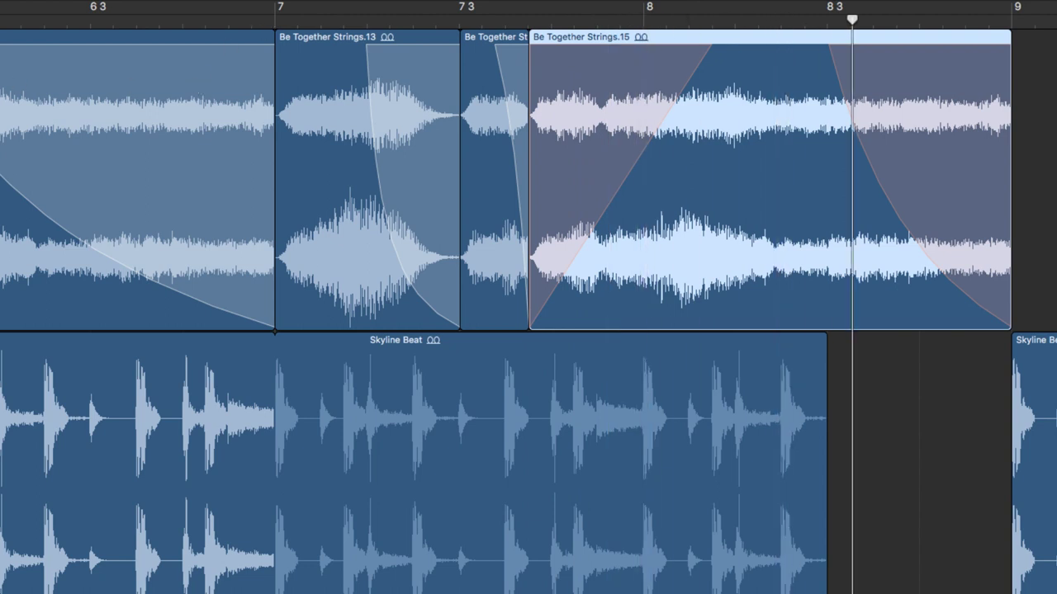
key(ctrl+s)
click(530, 24)
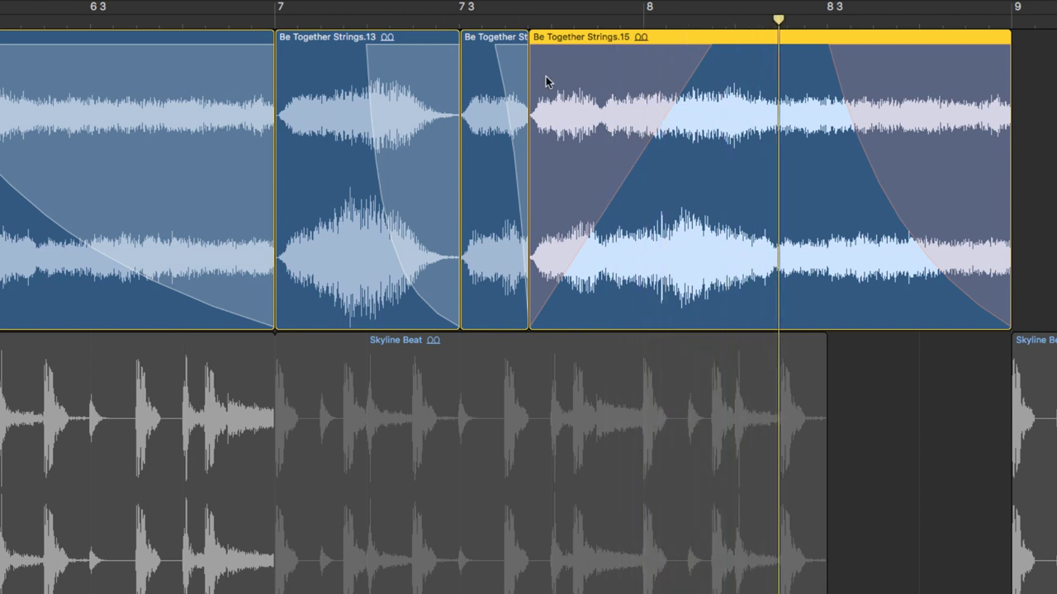
- Return the playhead to the last strings region's start, turn off solo, and remove the region's Speed Up fade-in
click(529, 21)
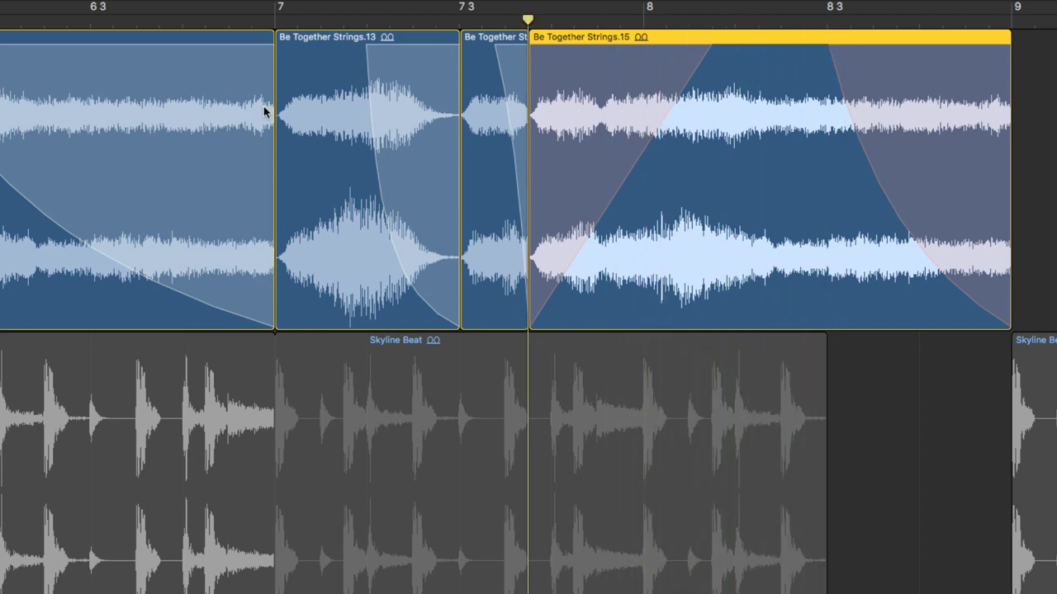
key(ctrl+s)
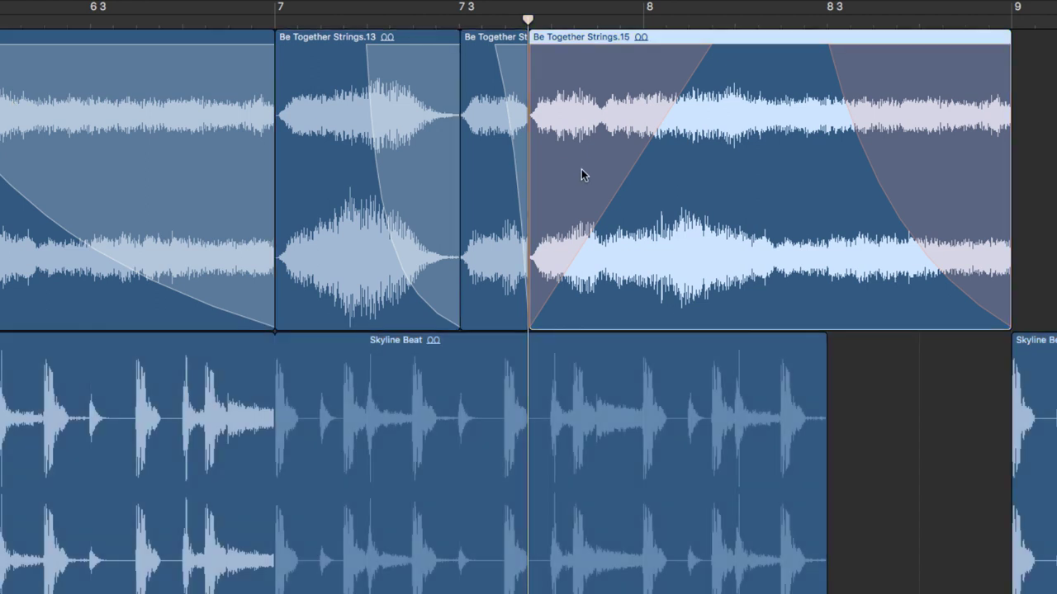
alt+click(581, 169)
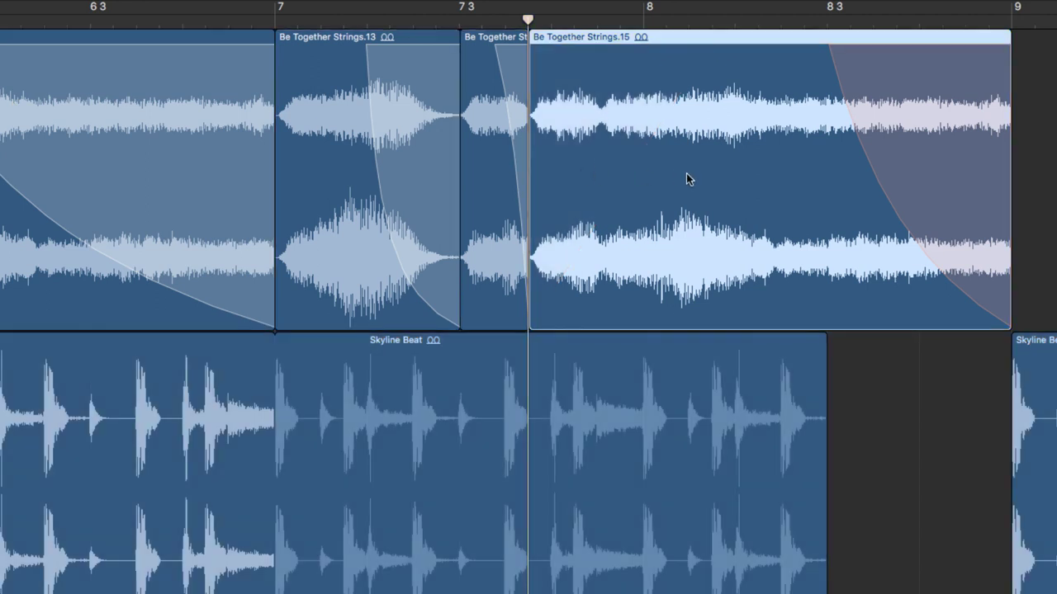
- Look through the last strings region's fade type options and compare its fade parameters with those of the short region before it
right_click(924, 101)
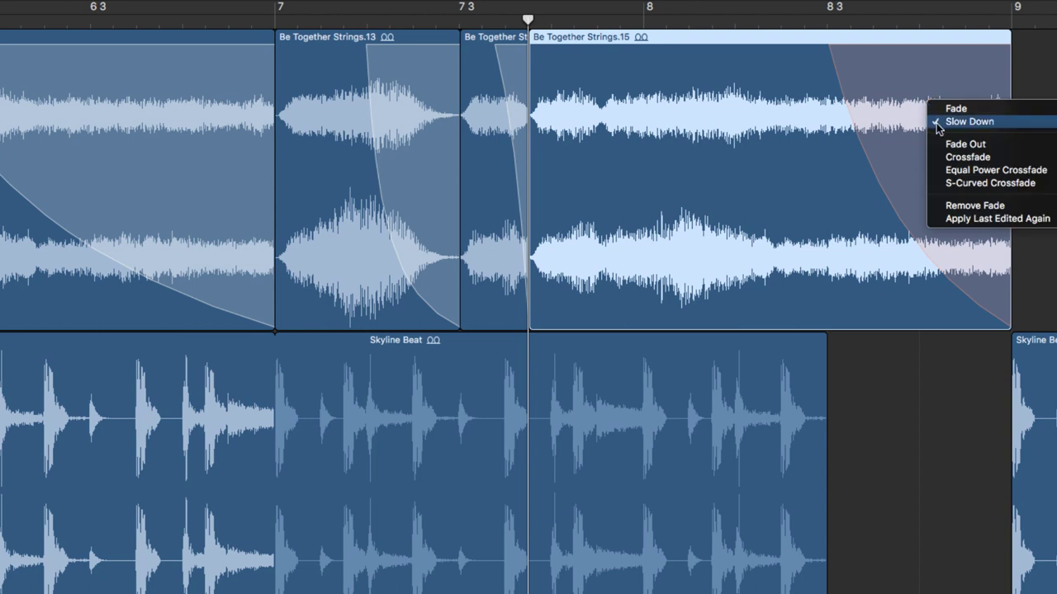
click(708, 159)
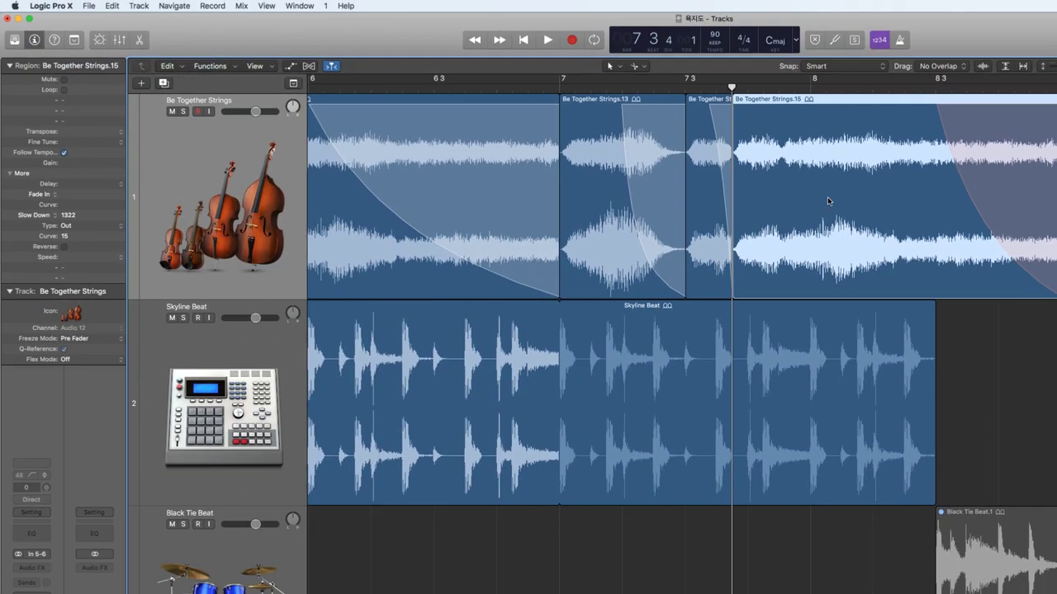
click(707, 206)
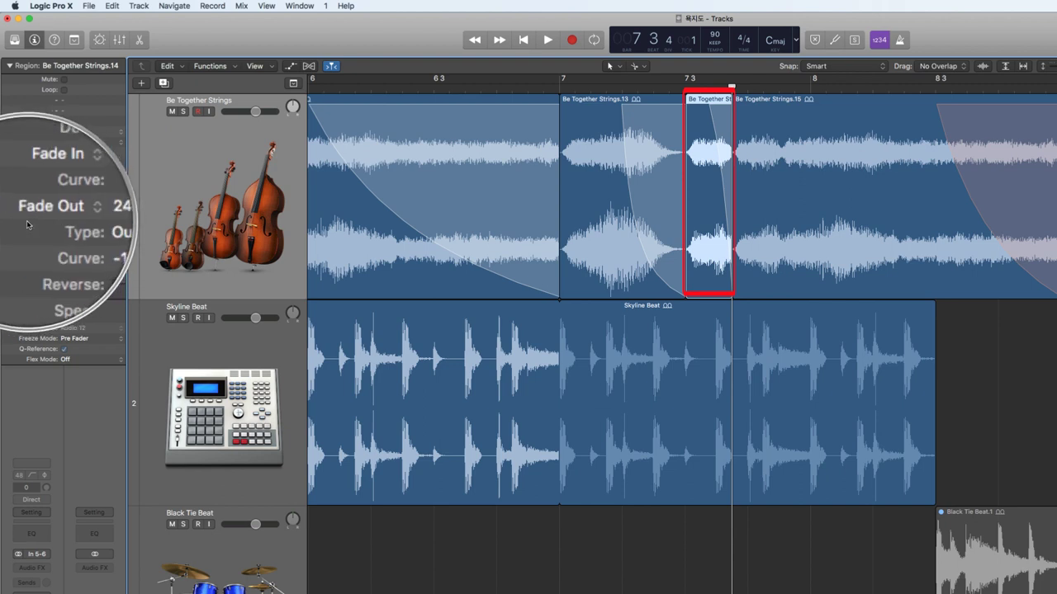
click(828, 198)
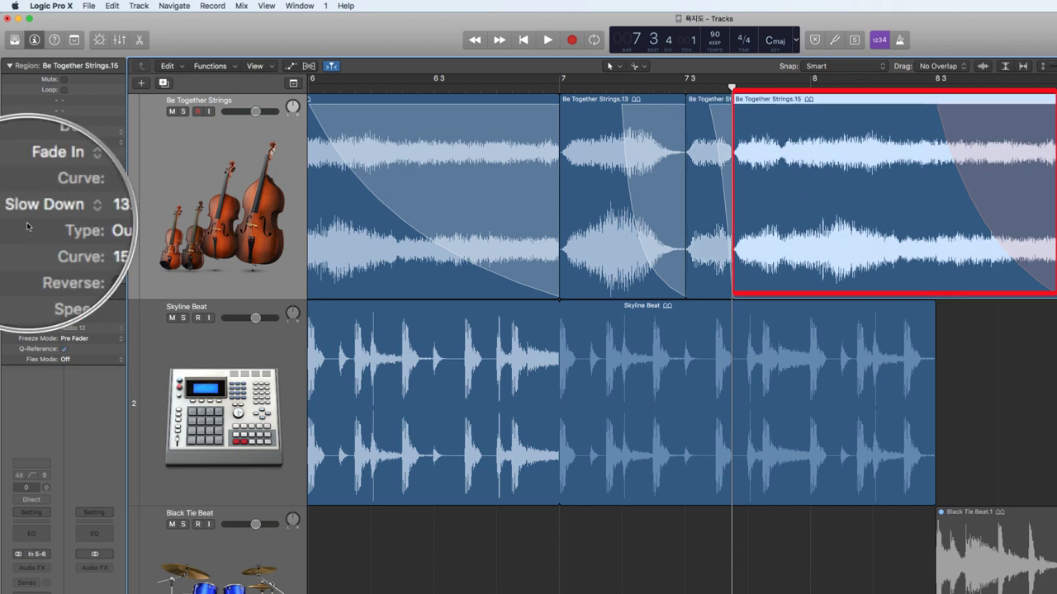
- Switch the last strings region's fade type from Slow Down to Fade Out and back to Slow Down in its region parameters
scroll(402, 229, right, 10)
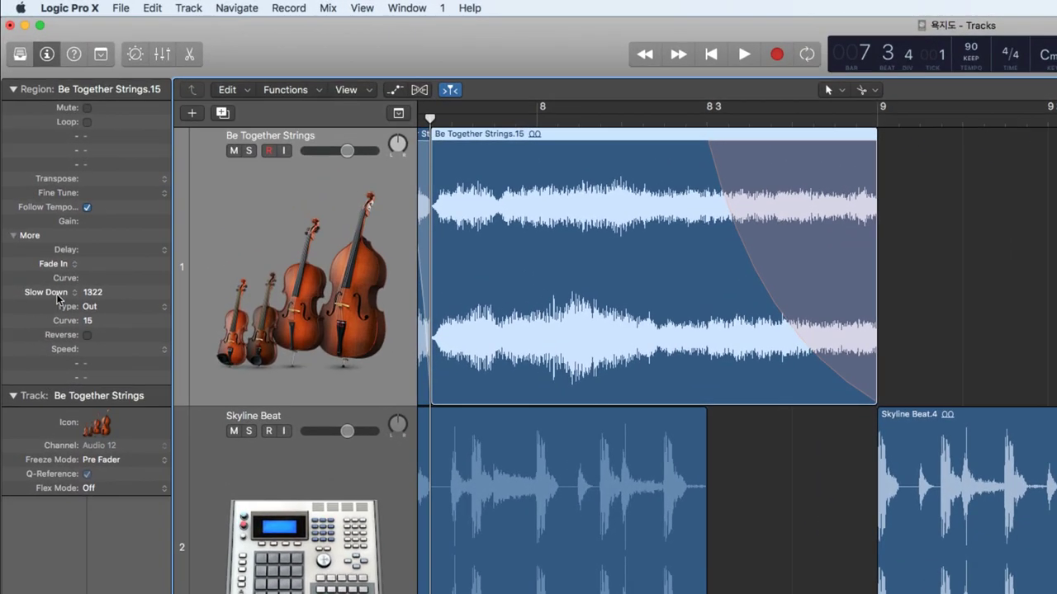
click(58, 295)
click(60, 280)
click(58, 295)
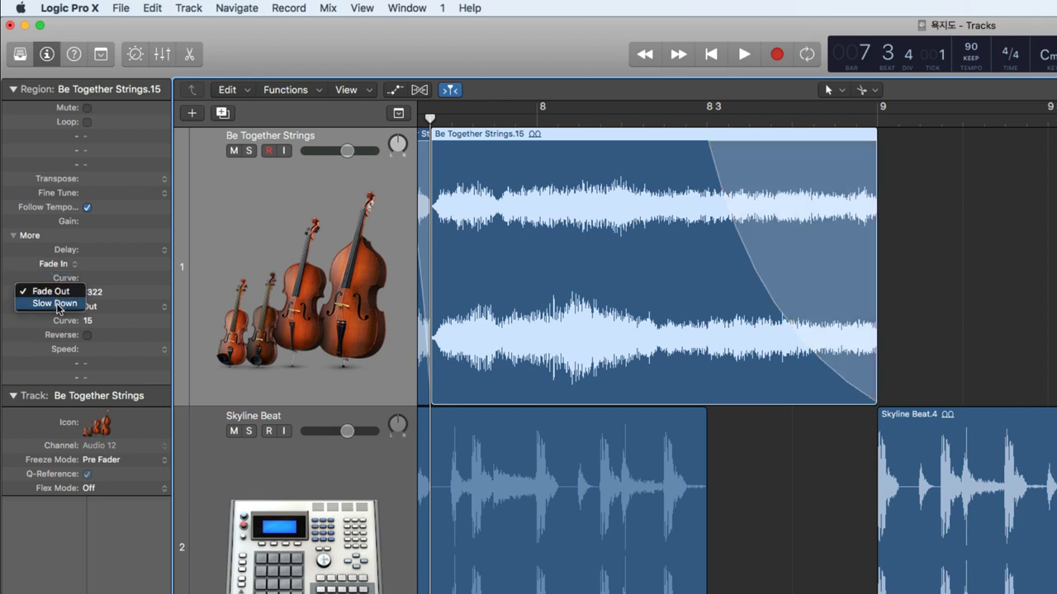
click(56, 304)
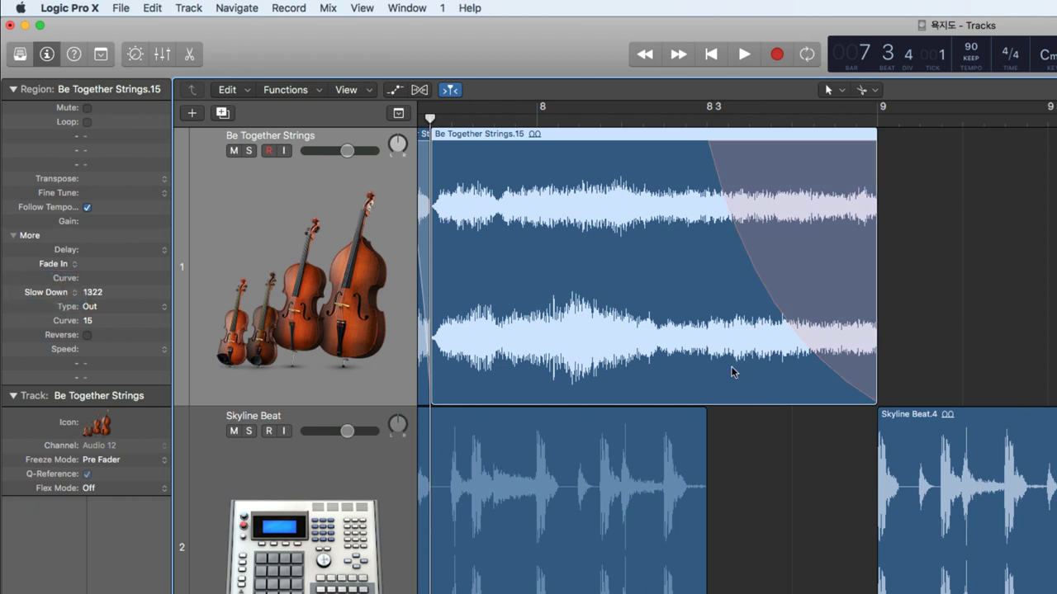
- Close the loop browser and play the intro from the start to bar 11 with the full strings arrangement in view
scroll(601, 297, left, 5)
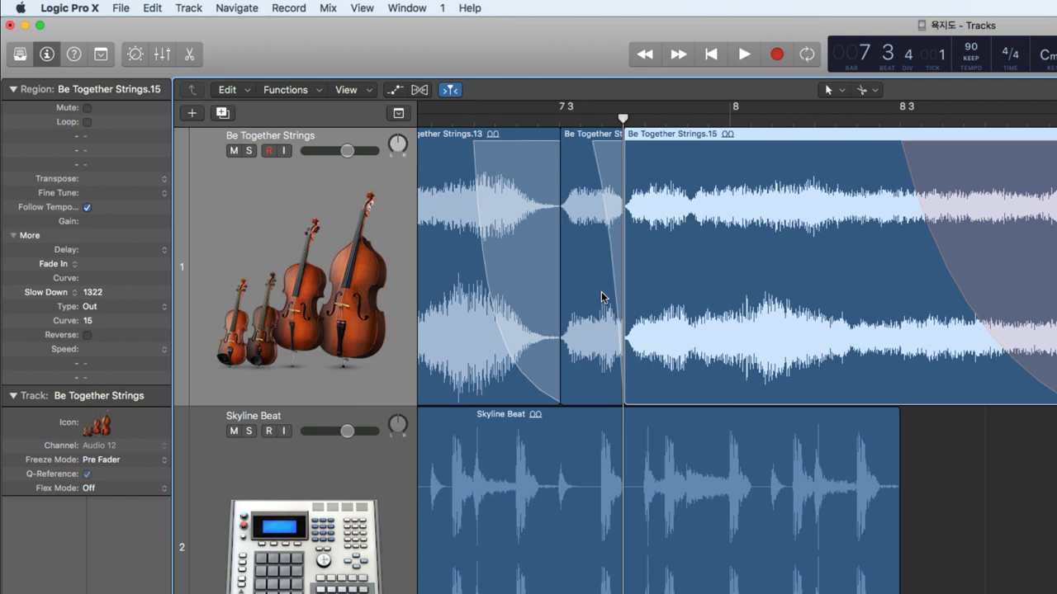
click(709, 54)
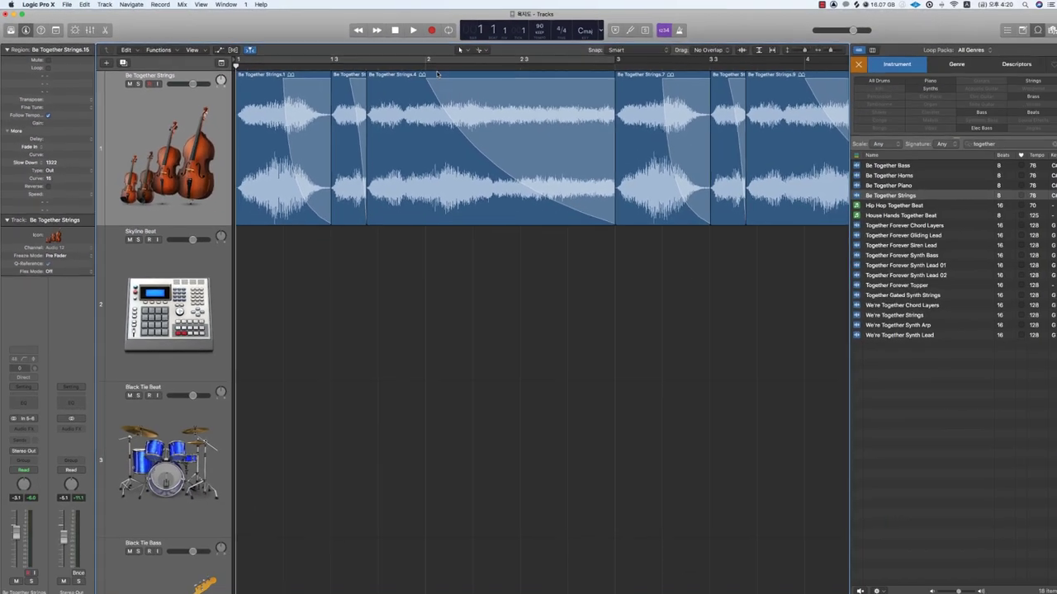
key(space)
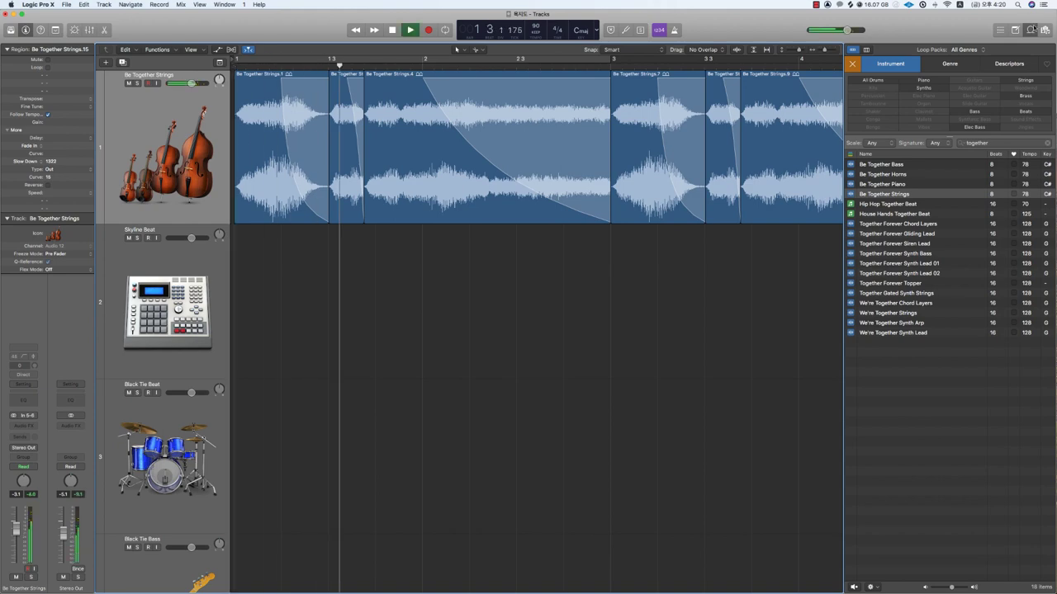
click(1032, 30)
key(super+Left)
key(super+Left)
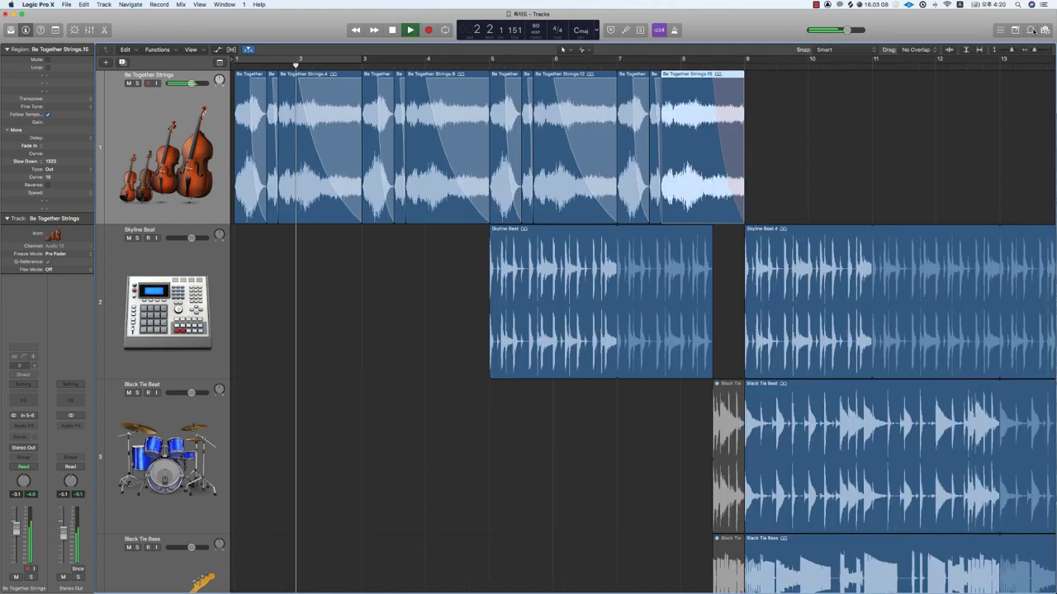
key(super+Left)
key(super+Right)
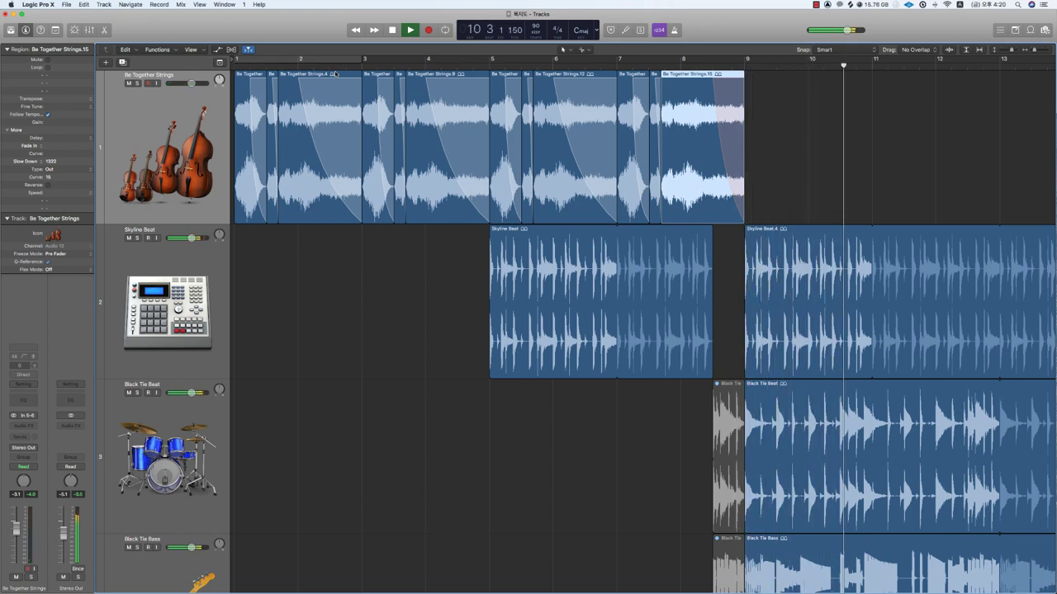
key(space)
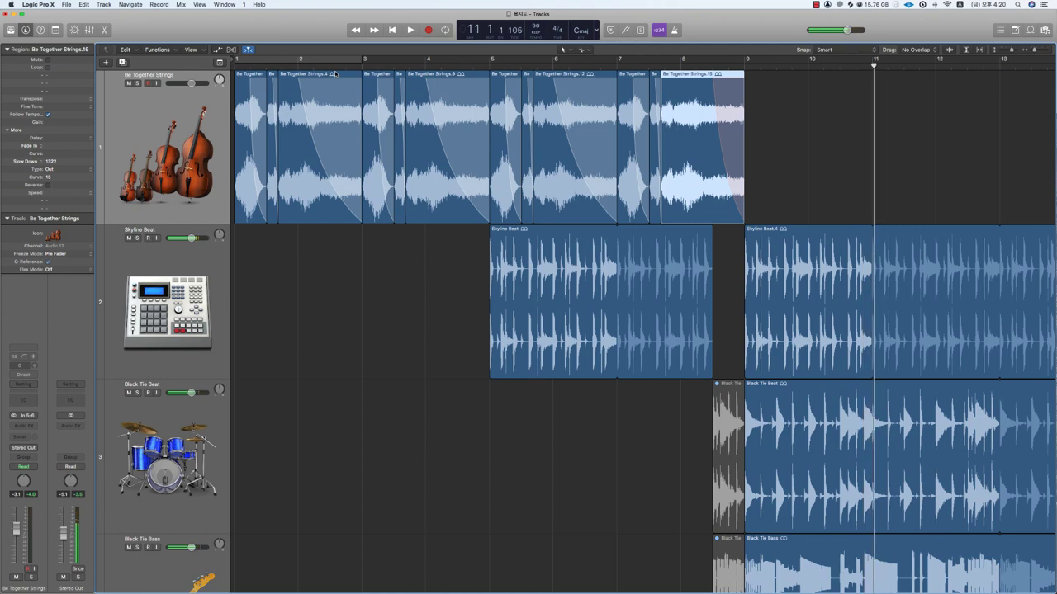